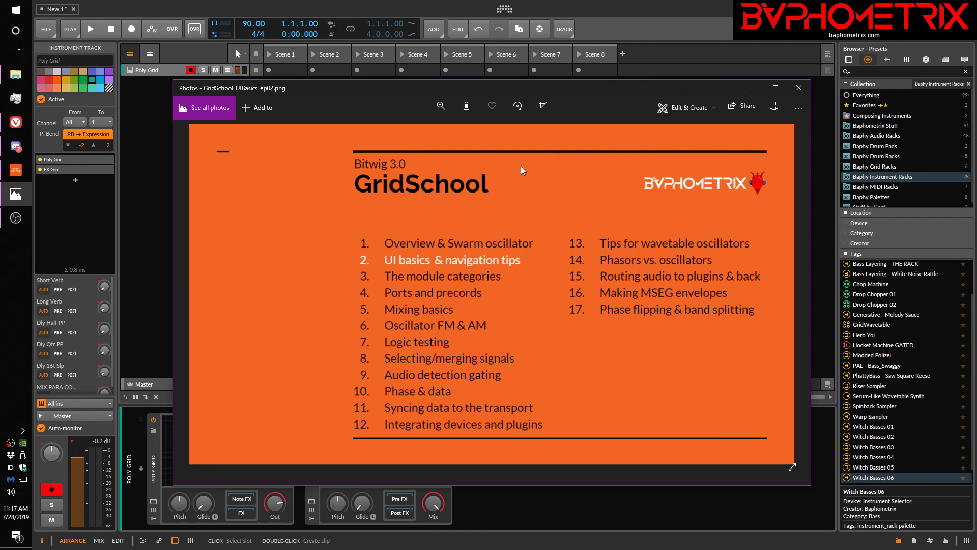
# Switch to the web browser and read through the Bitwig Studio 3 "What's New" page on the Bitwig website.
pyautogui.click(15, 122)
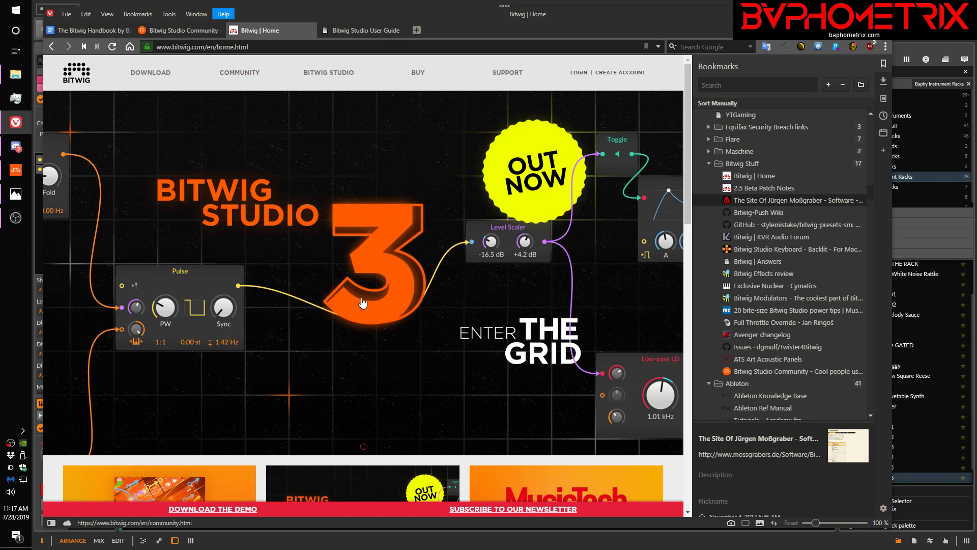
pyautogui.scroll(-3, 356, 326)
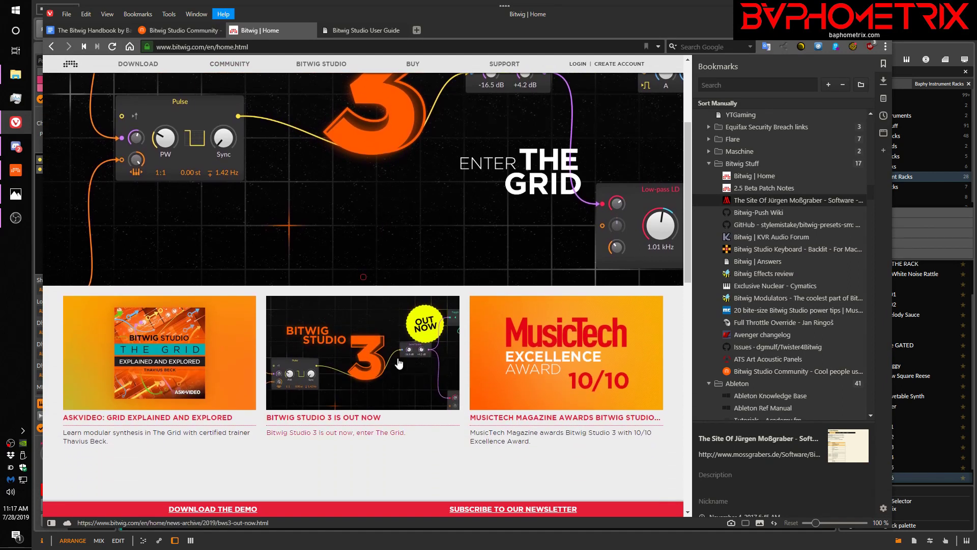
pyautogui.click(322, 418)
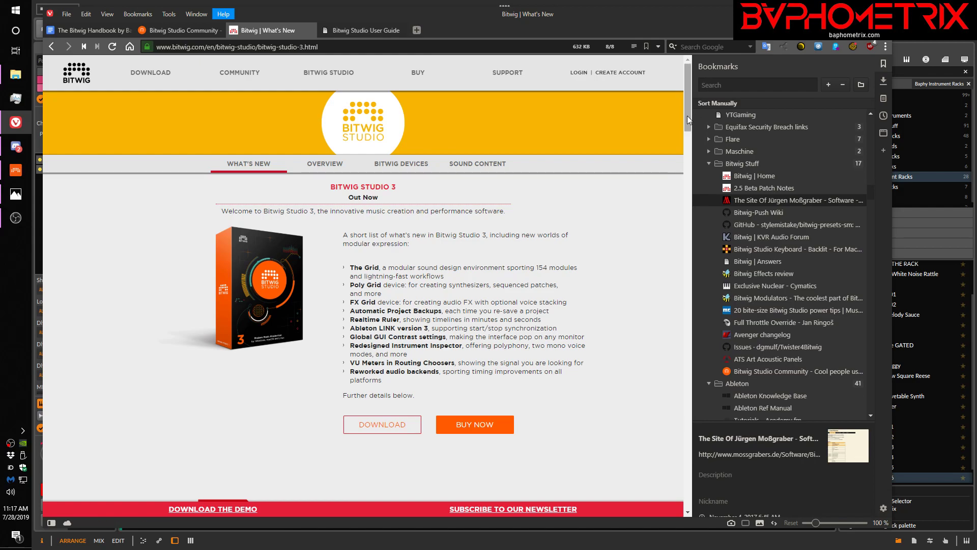
pyautogui.moveTo(686, 115); pyautogui.dragTo(652, 444)
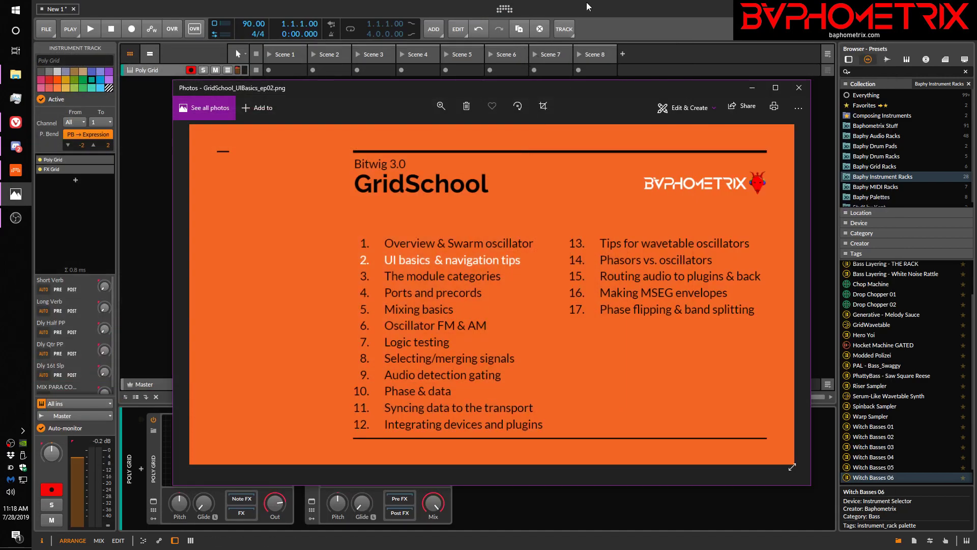
# Switch to Bitwig Studio and lower the FX Grid's Mix to 0%, open its patch, and restore Mix to 100%.
pyautogui.click(584, 7)
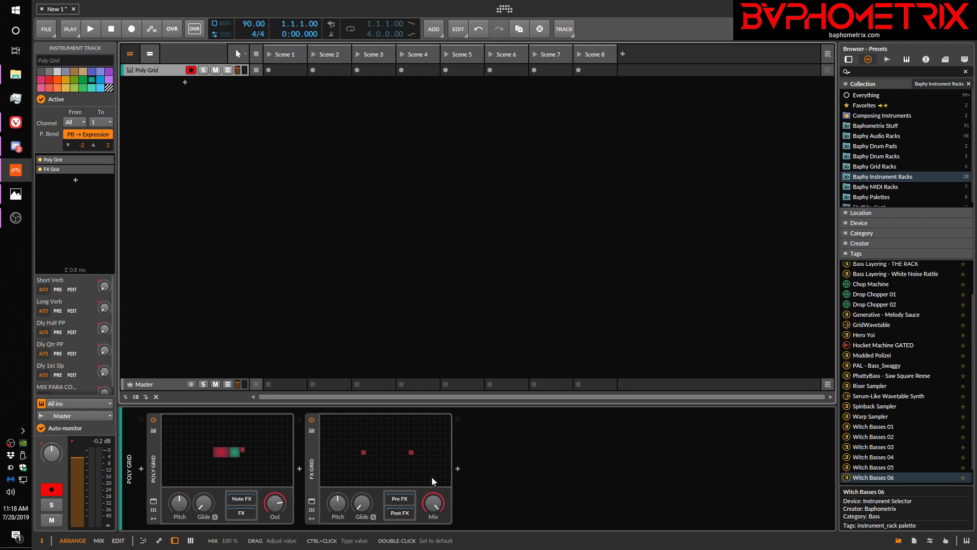
pyautogui.moveTo(437, 512); pyautogui.dragTo(438, 512)
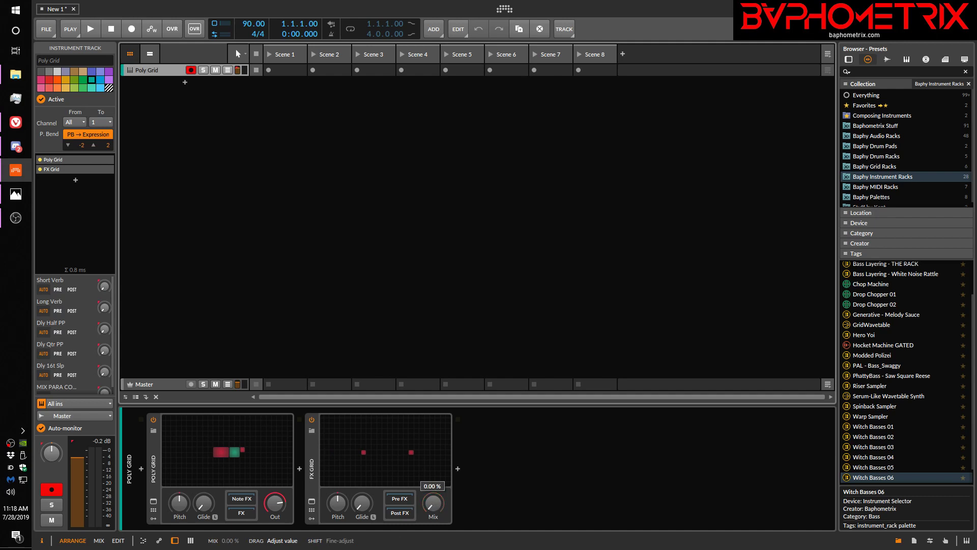
pyautogui.moveTo(438, 512); pyautogui.dragTo(438, 512)
pyautogui.click(406, 451)
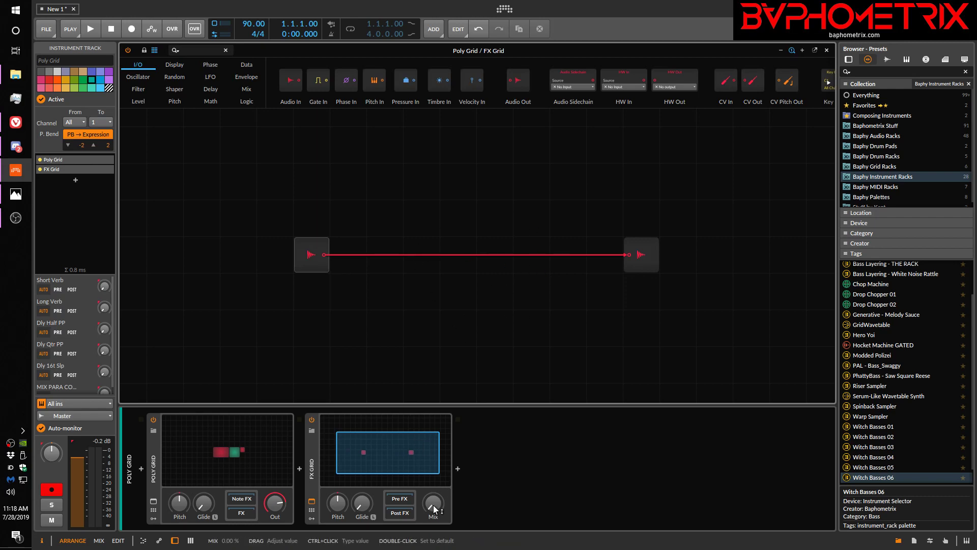
pyautogui.moveTo(433, 505); pyautogui.dragTo(434, 457)
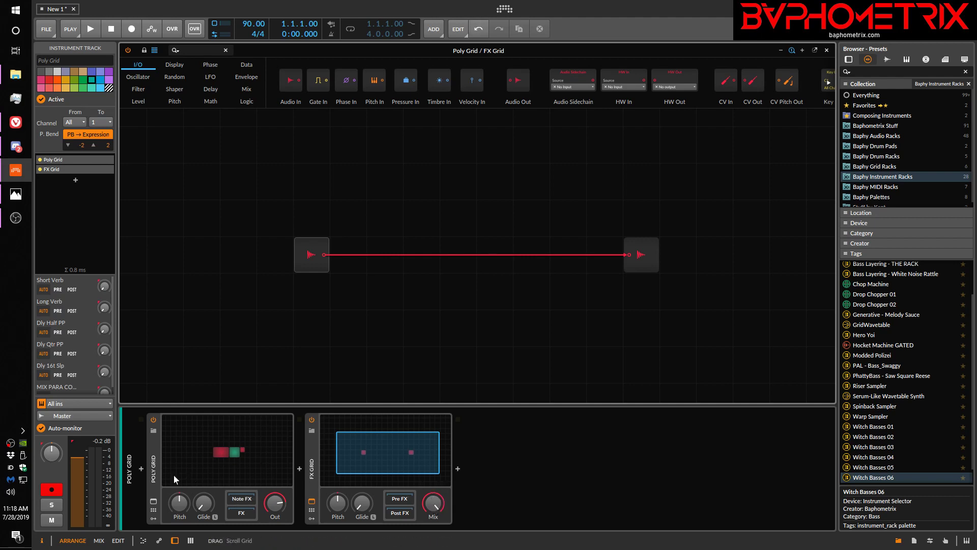
# Show the Poly Grid's patch in the editor and set the device's output level to about -2.8 dB.
pyautogui.click(213, 457)
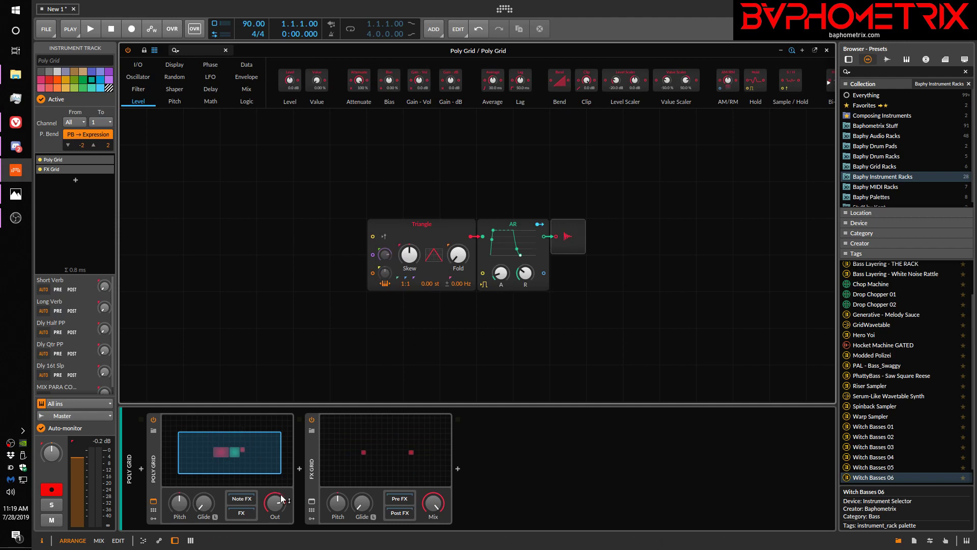
pyautogui.moveTo(275, 503)
pyautogui.mouseDown()
pyautogui.moveTo(275, 535)
pyautogui.moveTo(275, 504)
pyautogui.mouseUp()
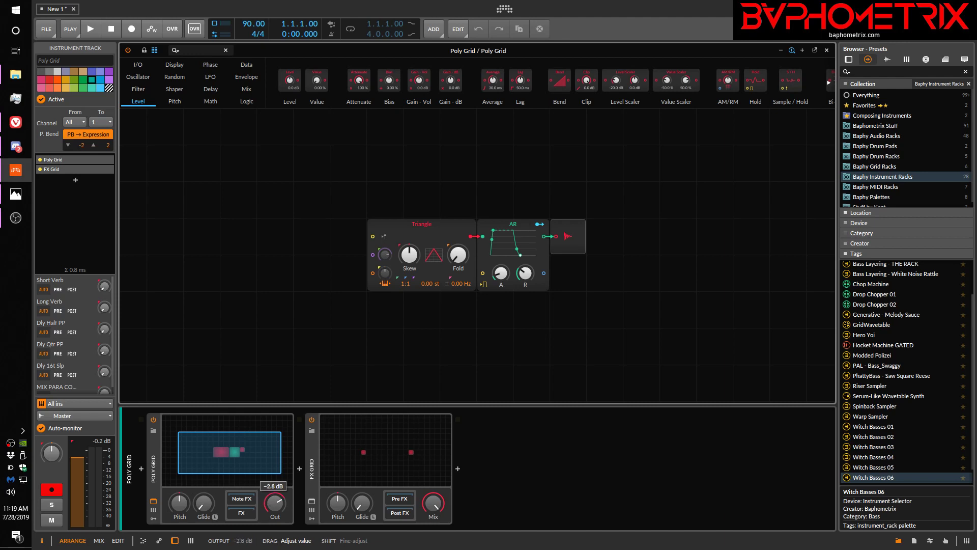
pyautogui.moveTo(275, 504); pyautogui.dragTo(275, 503)
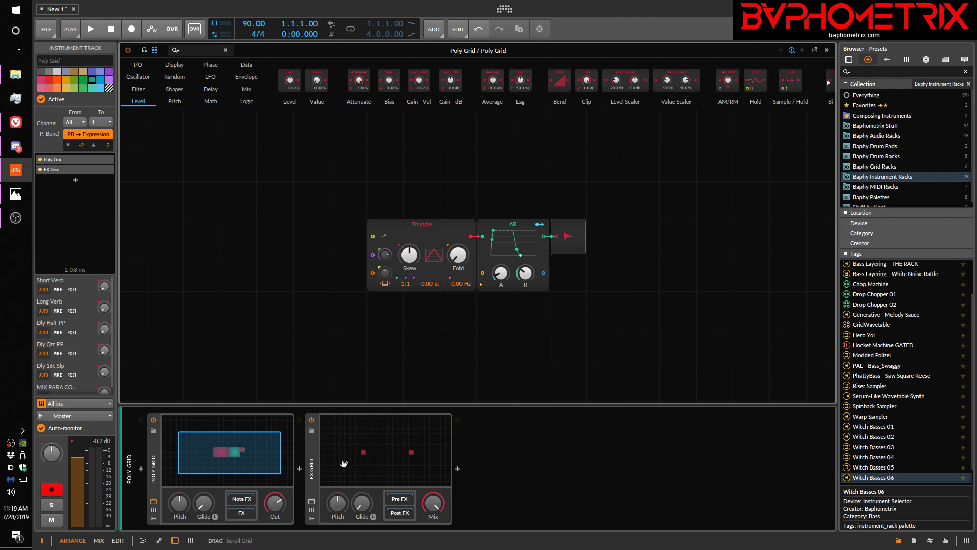
# Compare the inspector settings and the patches of the Poly Grid and FX Grid devices.
pyautogui.click(312, 466)
pyautogui.click(158, 466)
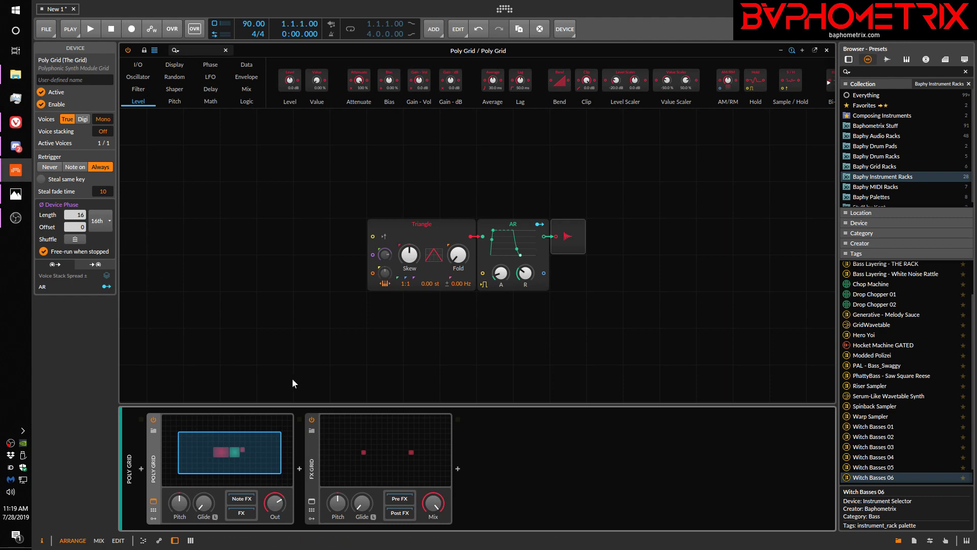
pyautogui.click(313, 473)
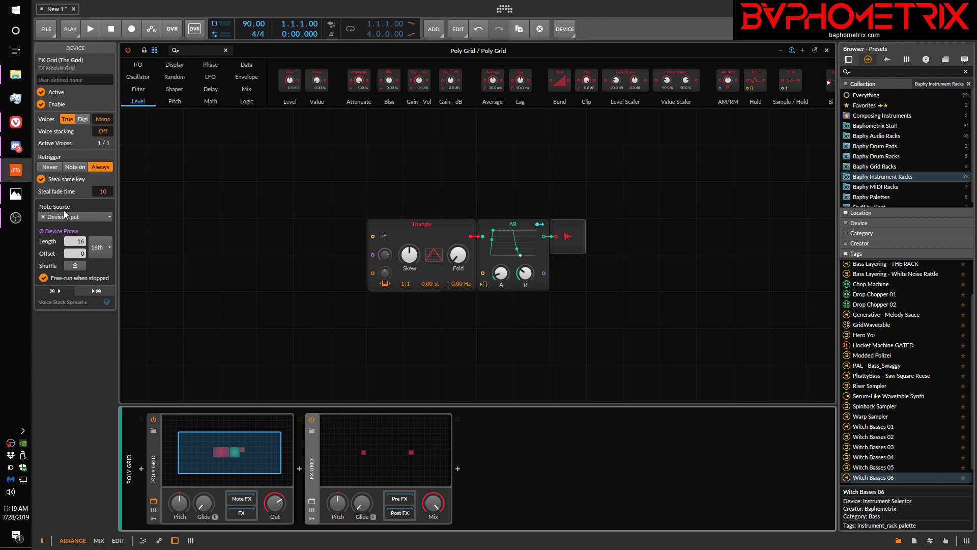
pyautogui.click(373, 444)
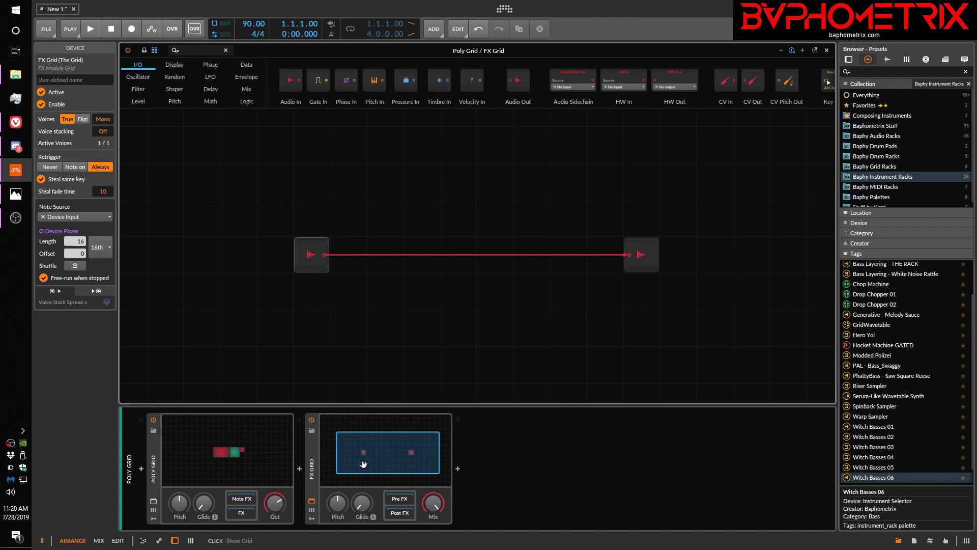
pyautogui.click(157, 470)
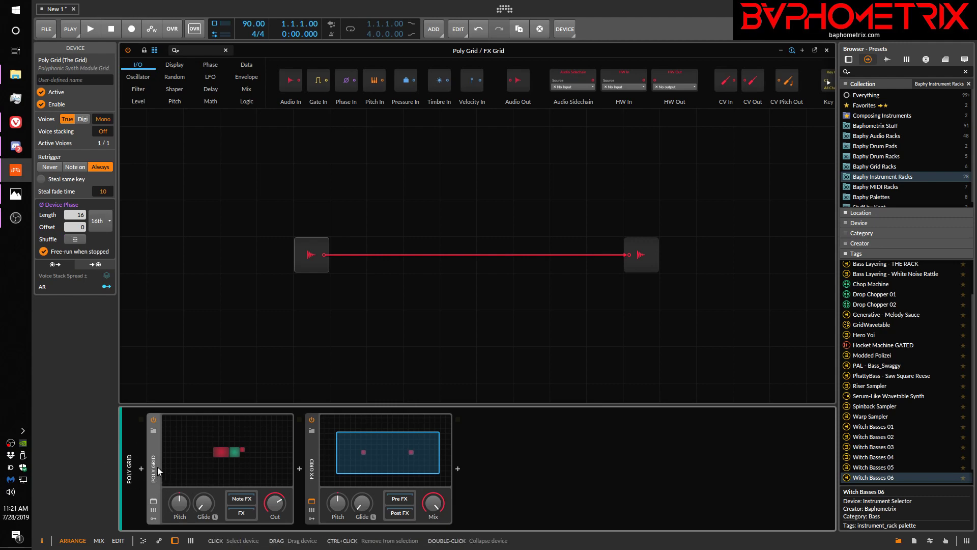
pyautogui.click(171, 458)
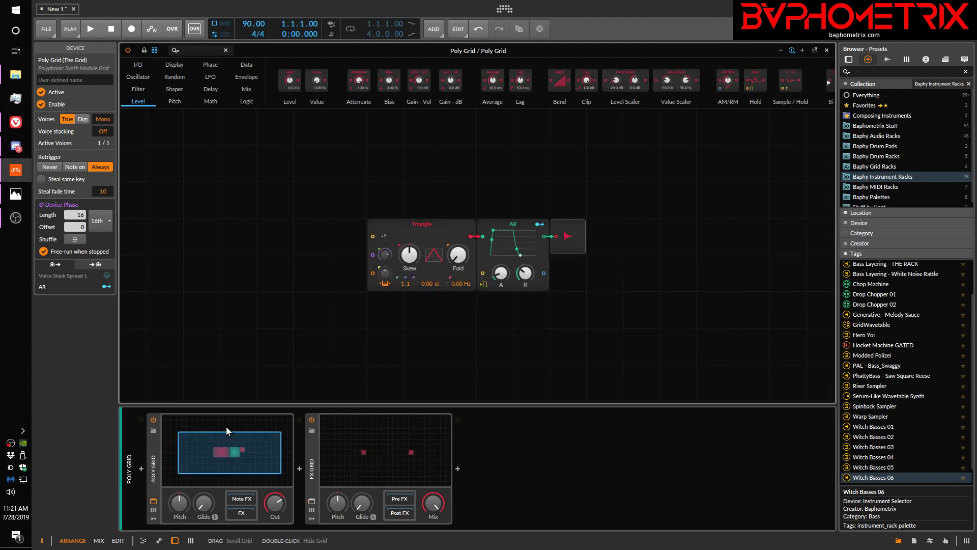
# Hide the Poly Grid editor, show it again, and hide it once more.
pyautogui.doubleClick(227, 430)
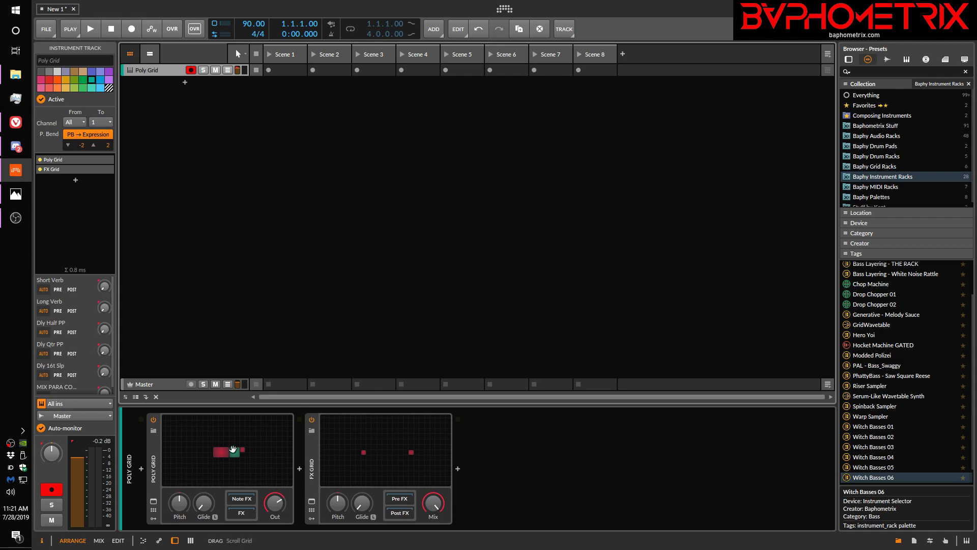
pyautogui.click(154, 502)
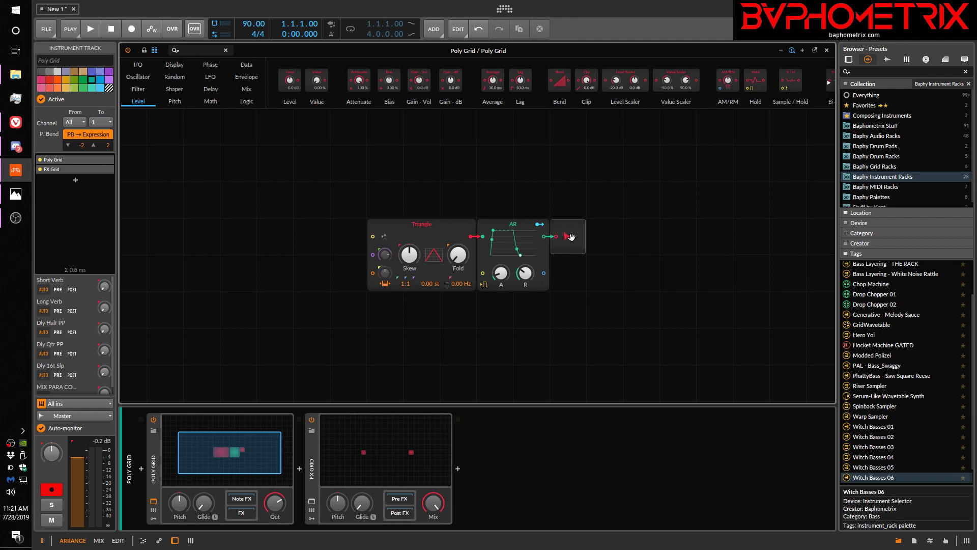
pyautogui.click(153, 502)
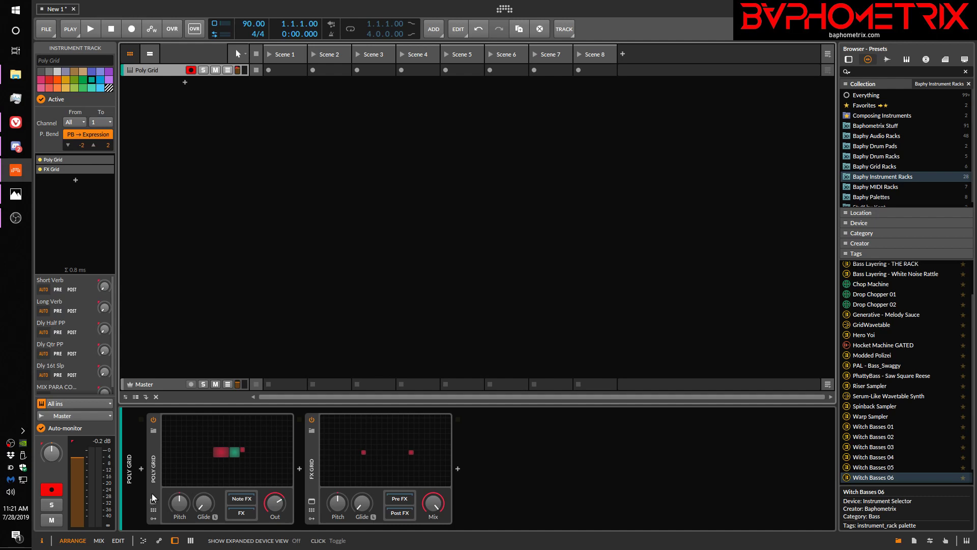
# Open the Poly Grid editor as a floating window, move it around over the project, and dock it back.
pyautogui.click(153, 494)
pyautogui.click(228, 451)
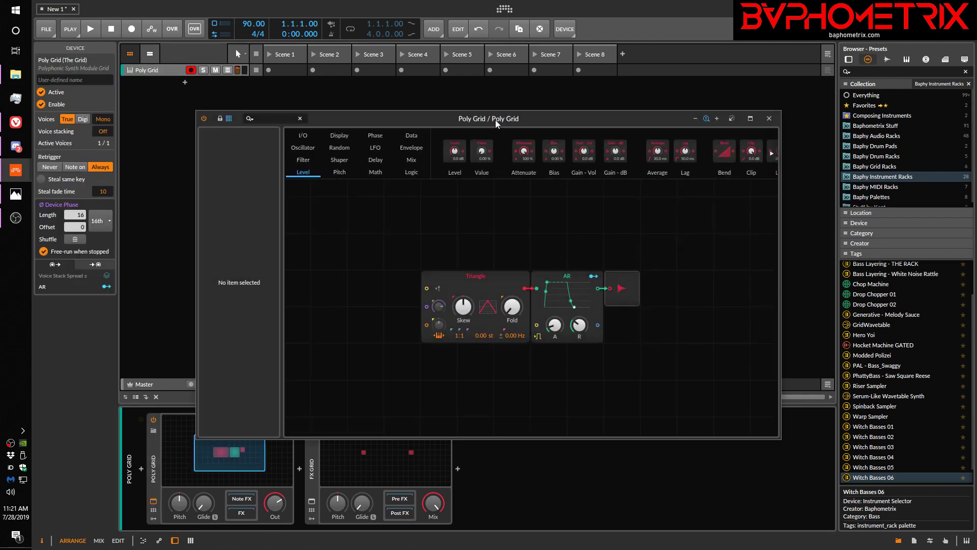
pyautogui.moveTo(497, 123); pyautogui.dragTo(559, 99)
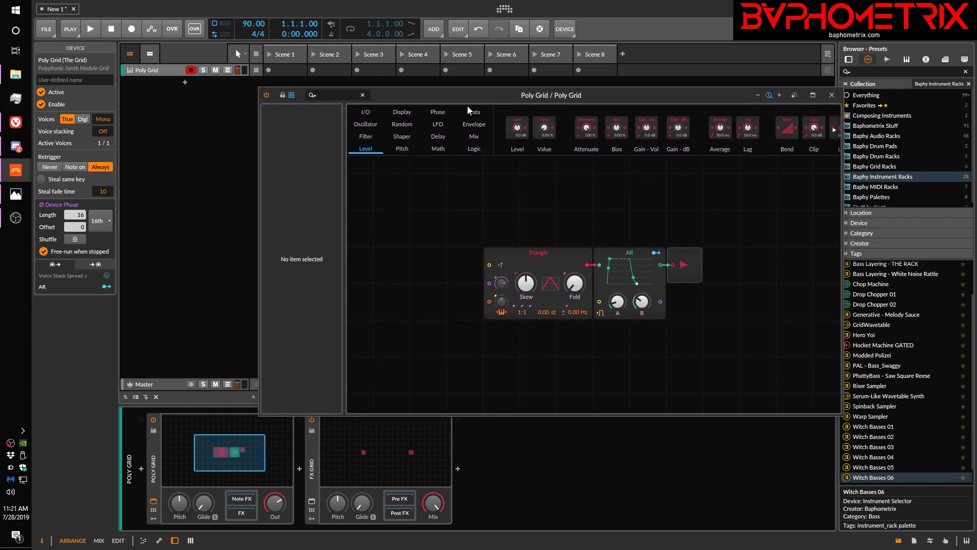
pyautogui.moveTo(474, 99); pyautogui.dragTo(460, 121)
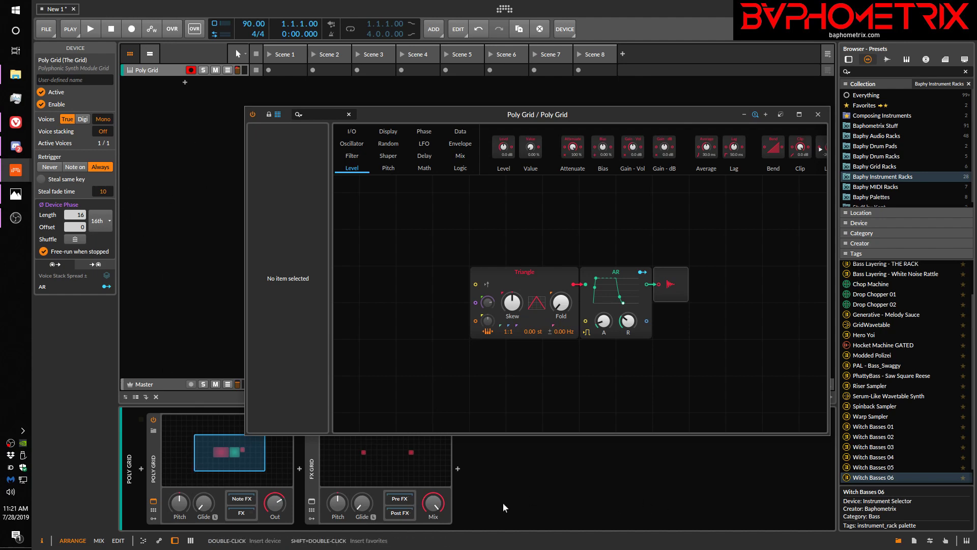
pyautogui.click(782, 116)
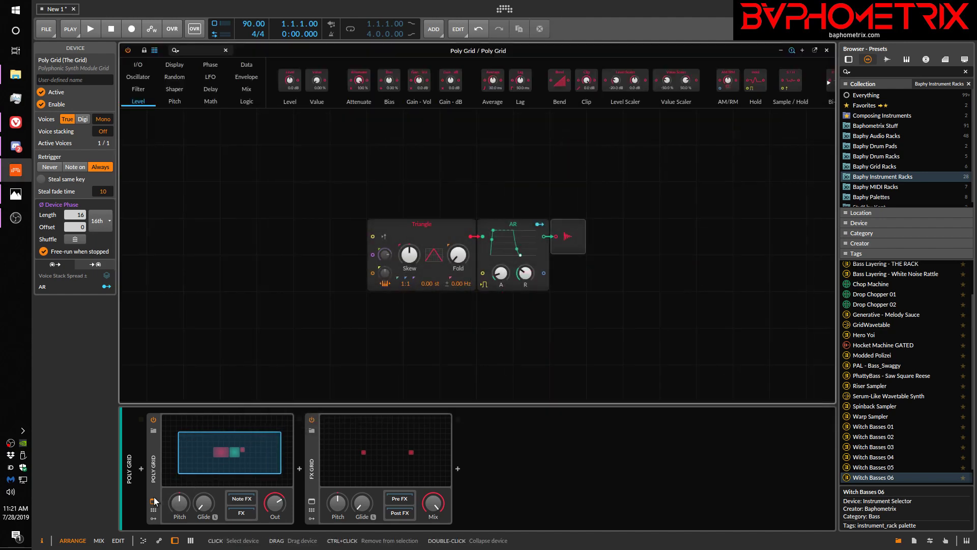
# Close and reopen the docked Poly Grid editor, undock it into its own window, and dock it again.
pyautogui.click(154, 502)
pyautogui.click(154, 501)
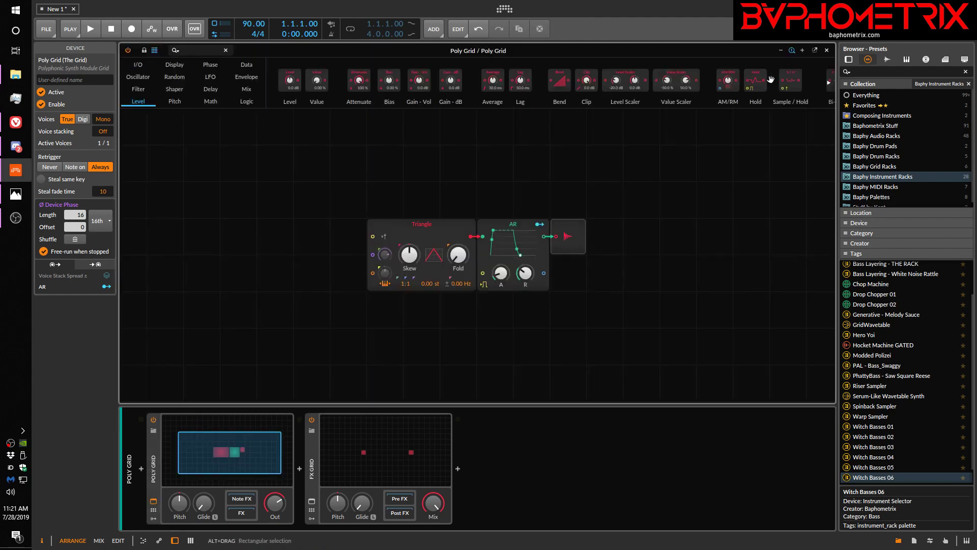
pyautogui.click(814, 51)
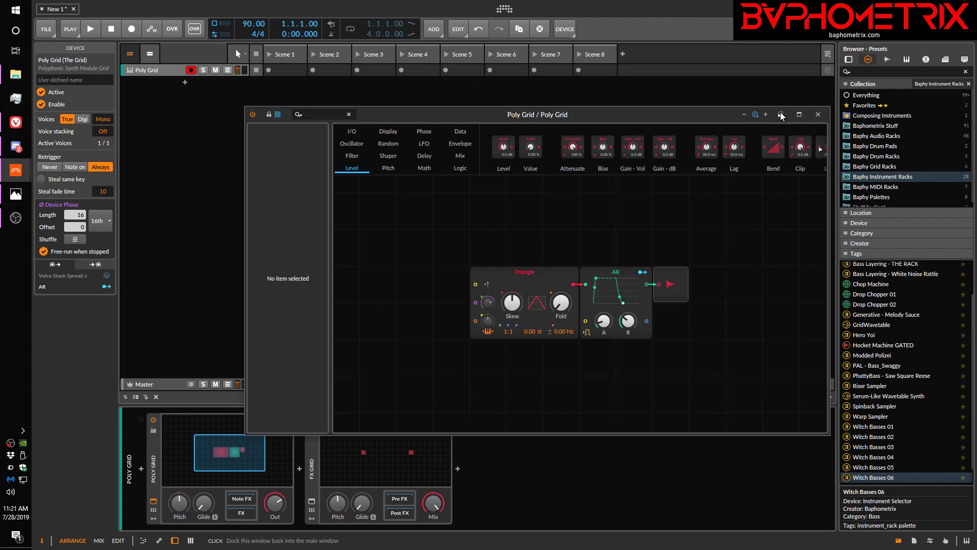
pyautogui.click(781, 114)
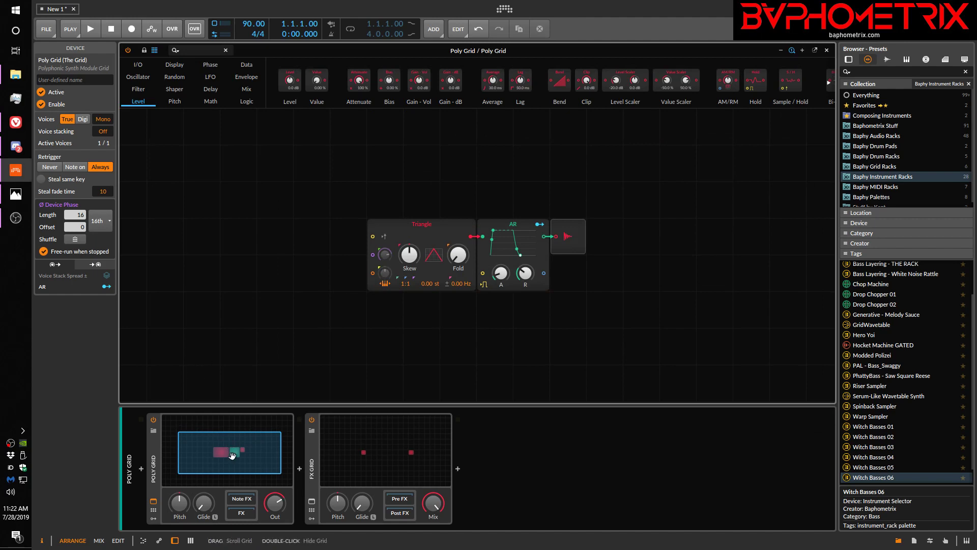
# Shift the visible area of the Poly Grid patch using the device's overview and zoom out and in on the modules.
pyautogui.moveTo(219, 458)
pyautogui.mouseDown()
pyautogui.moveTo(224, 441)
pyautogui.moveTo(211, 460)
pyautogui.moveTo(223, 462)
pyautogui.moveTo(225, 448)
pyautogui.moveTo(218, 463)
pyautogui.moveTo(208, 450)
pyautogui.moveTo(223, 454)
pyautogui.mouseUp()
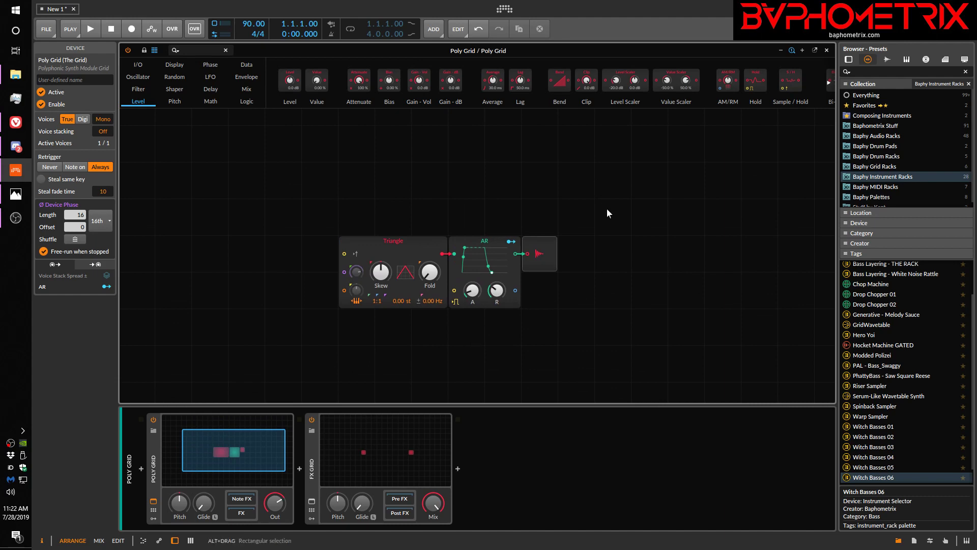
pyautogui.scroll(4, 607, 208)
pyautogui.scroll(-4, 606, 208)
pyautogui.scroll(-3, 606, 208)
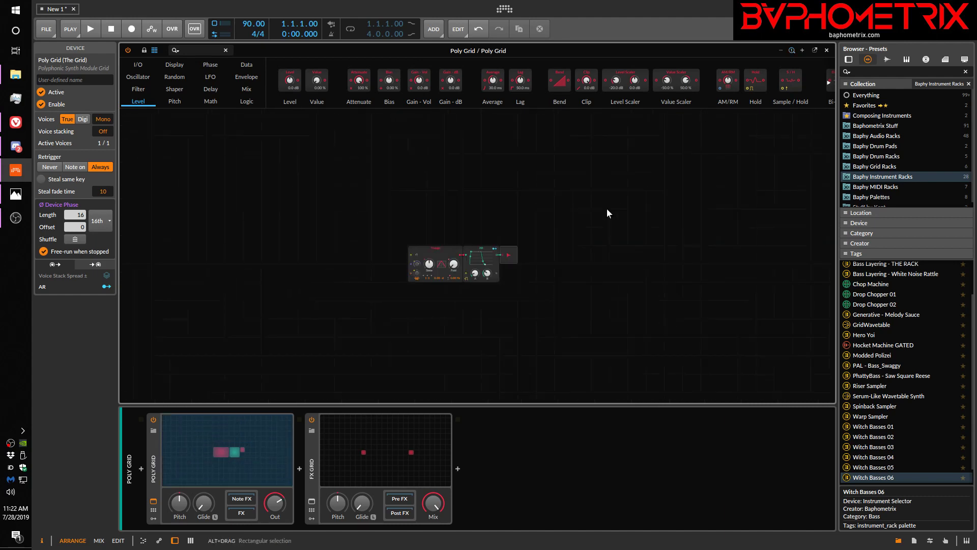
pyautogui.scroll(5, 606, 208)
pyautogui.scroll(-1, 607, 208)
pyautogui.scroll(-1, 608, 209)
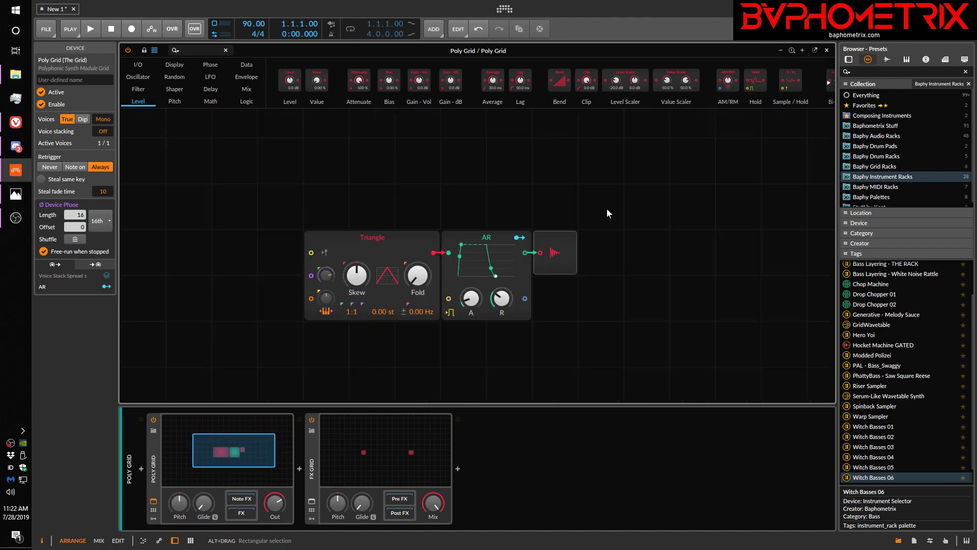
# Scroll the Poly Grid patch up and down to view the area above and below the Triangle and AR modules.
pyautogui.scroll(1, 607, 209)
pyautogui.scroll(-1, 607, 209)
pyautogui.scroll(2, 607, 208)
pyautogui.scroll(-1, 607, 207)
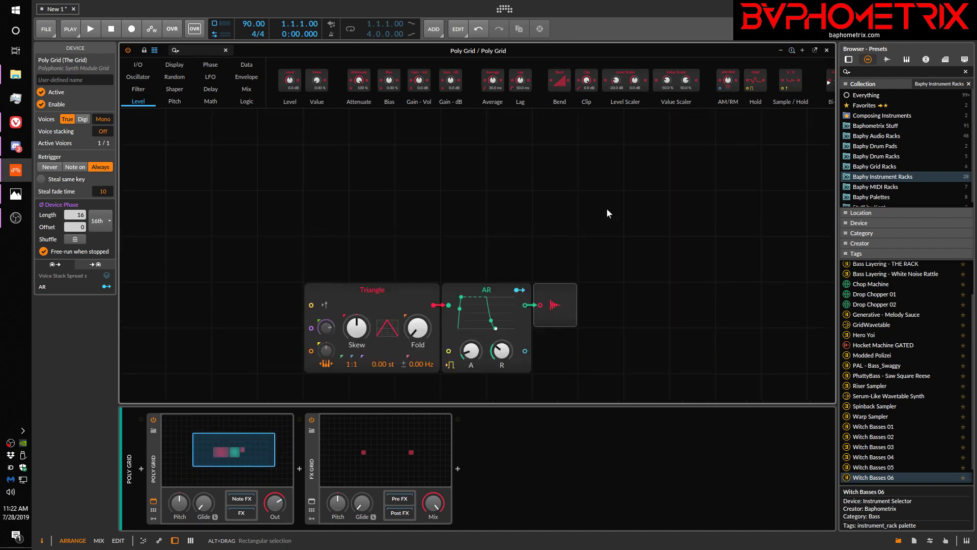
pyautogui.scroll(-3, 607, 208)
pyautogui.scroll(1, 606, 208)
pyautogui.scroll(3, 608, 208)
pyautogui.scroll(-1, 608, 209)
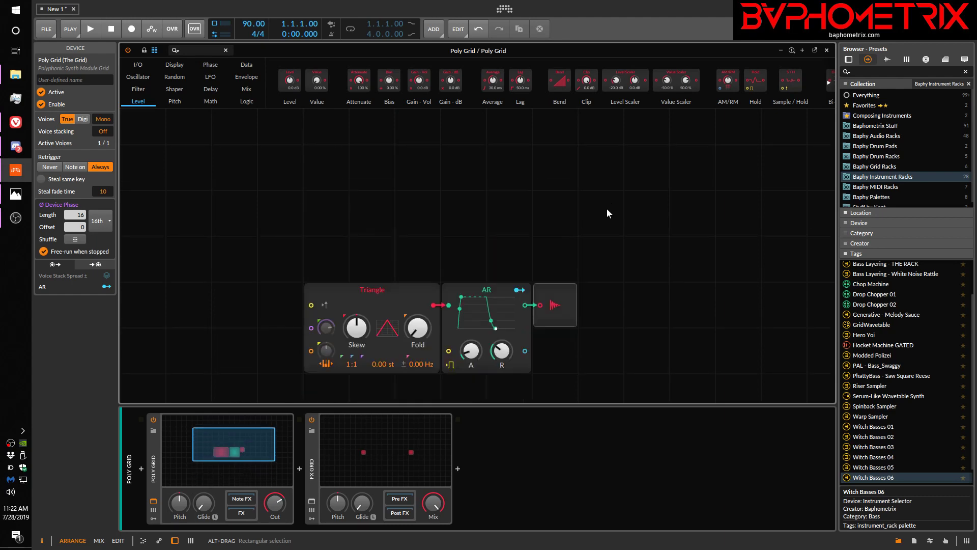
pyautogui.scroll(-3, 607, 209)
pyautogui.scroll(3, 607, 209)
pyautogui.scroll(1, 606, 208)
pyautogui.scroll(-1, 607, 208)
pyautogui.scroll(-1, 606, 208)
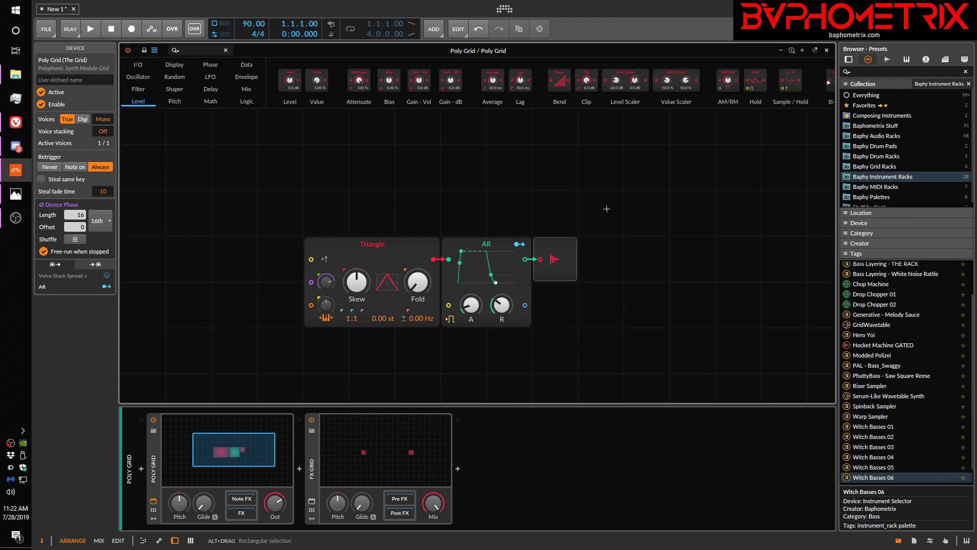
# Scroll the Poly Grid patch sideways to view the area on both sides of its modules, and adjust the vertical position.
pyautogui.hscroll(-4, 606, 209)
pyautogui.hscroll(2, 606, 209)
pyautogui.hscroll(3, 607, 209)
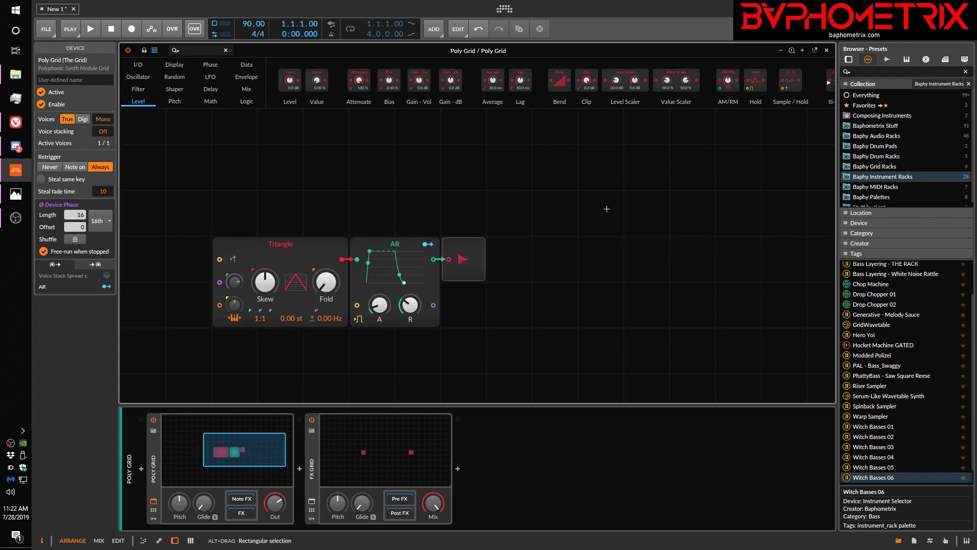
pyautogui.hscroll(-3, 607, 209)
pyautogui.hscroll(1, 606, 208)
pyautogui.hscroll(3, 606, 209)
pyautogui.hscroll(-2, 607, 209)
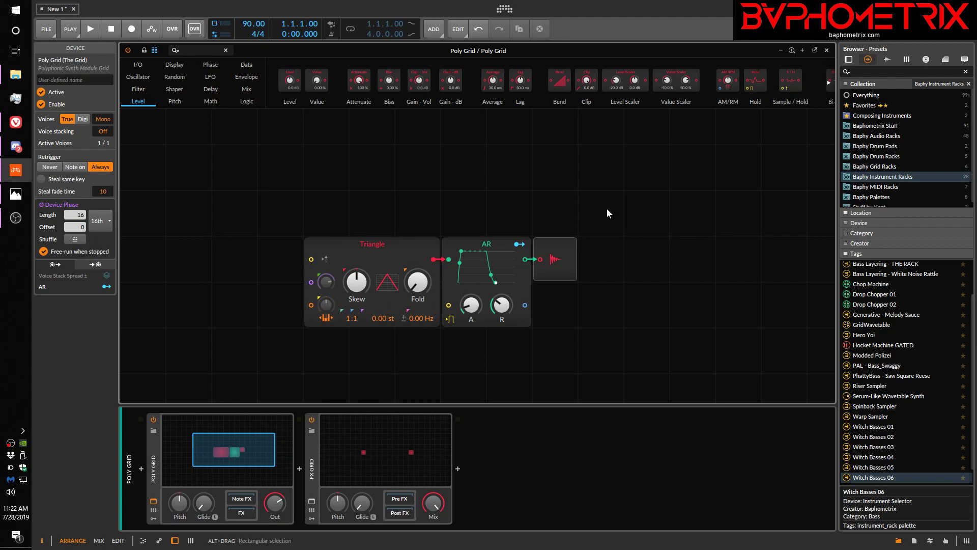
pyautogui.scroll(2, 606, 207)
pyautogui.scroll(-3, 607, 207)
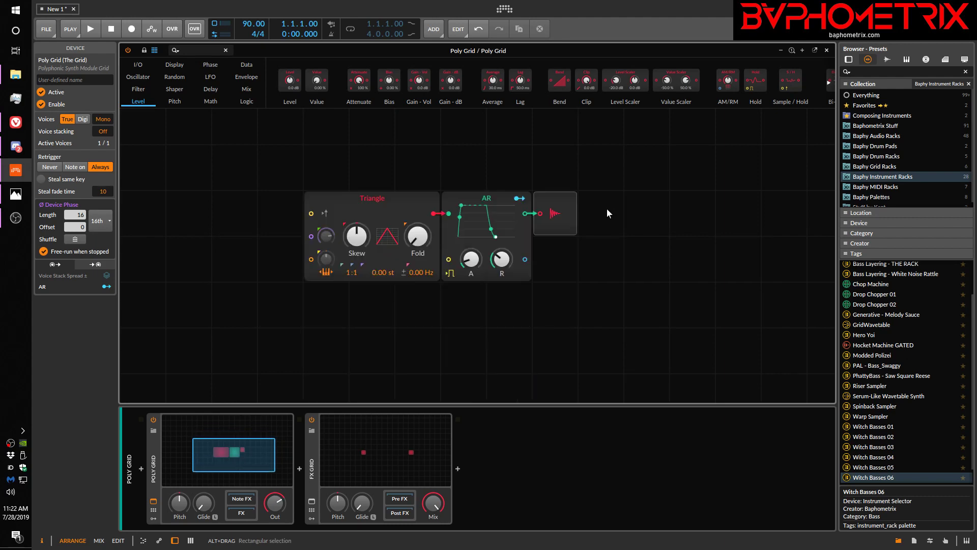
# Zoom the Poly Grid patch in and out several times and return it to the automatic zoom level.
pyautogui.scroll(2, 607, 208)
pyautogui.scroll(-5, 609, 212)
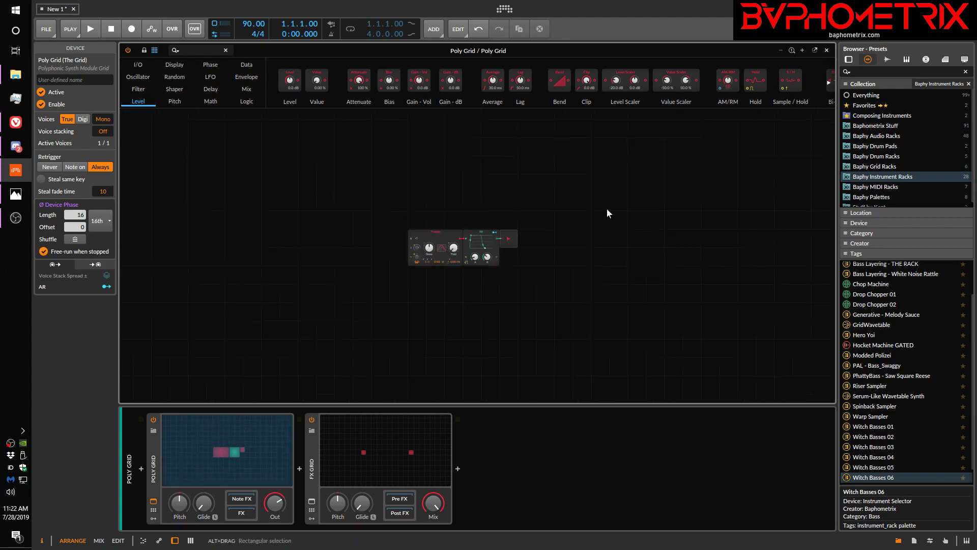
pyautogui.scroll(2, 608, 209)
pyautogui.scroll(-2, 608, 209)
pyautogui.scroll(2, 606, 208)
pyautogui.scroll(-2, 606, 208)
pyautogui.click(792, 50)
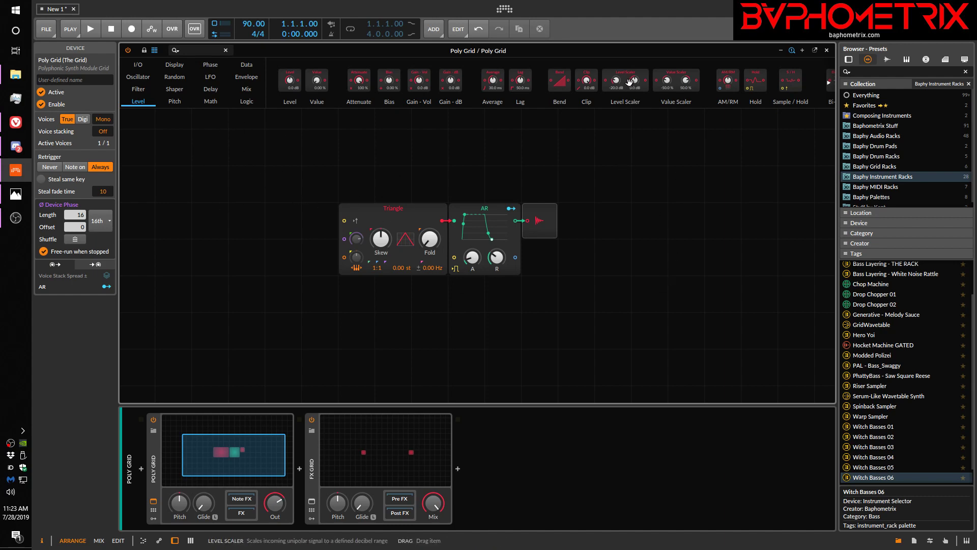
# Add a Level Scaler module in the empty area beside the patch, view the I/O modules, and delete the Level Scaler.
pyautogui.moveTo(629, 82); pyautogui.dragTo(663, 175)
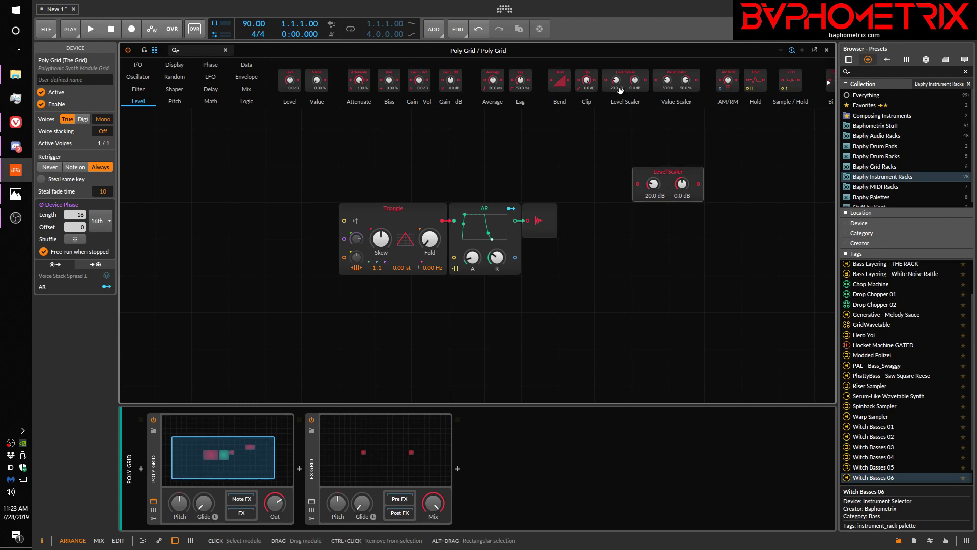
pyautogui.click(164, 75)
pyautogui.click(141, 66)
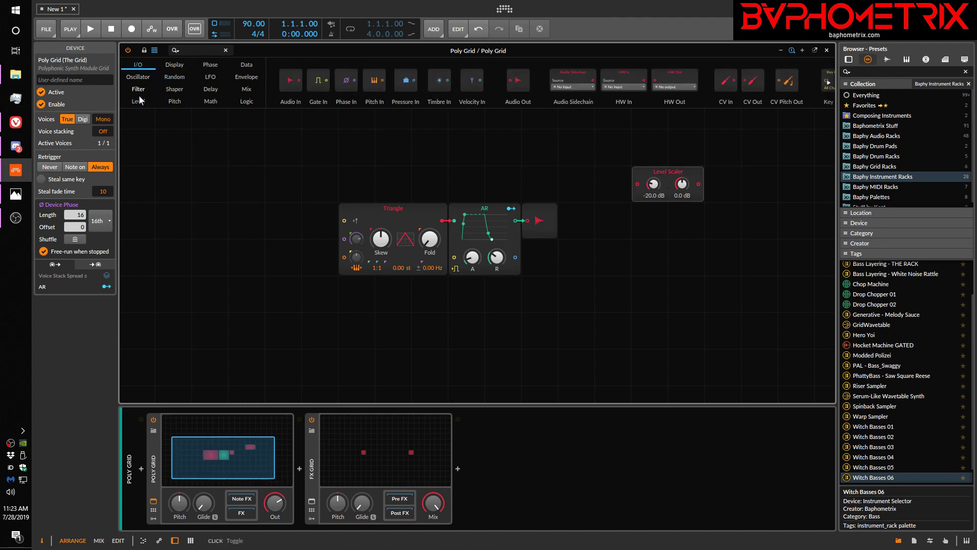
pyautogui.click(140, 102)
pyautogui.click(680, 175)
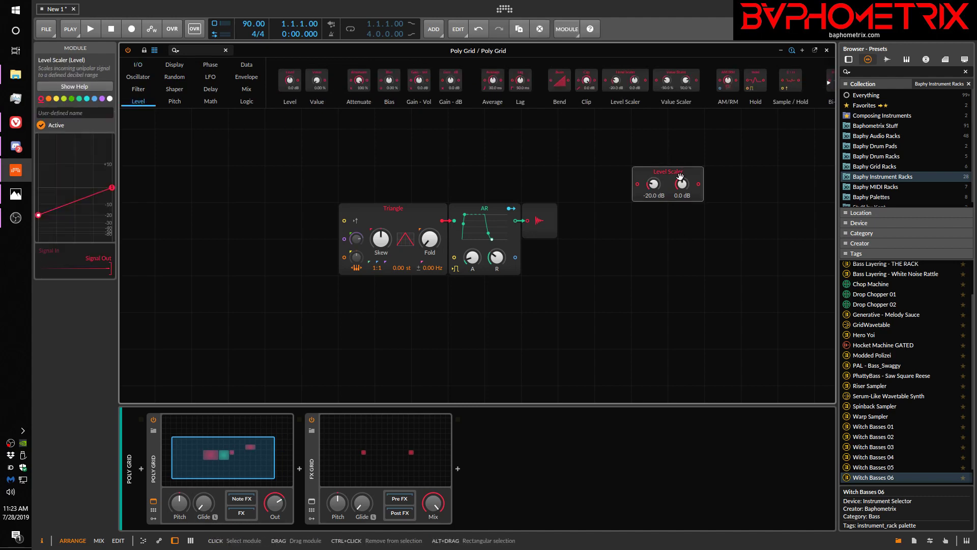
pyautogui.press('Delete')
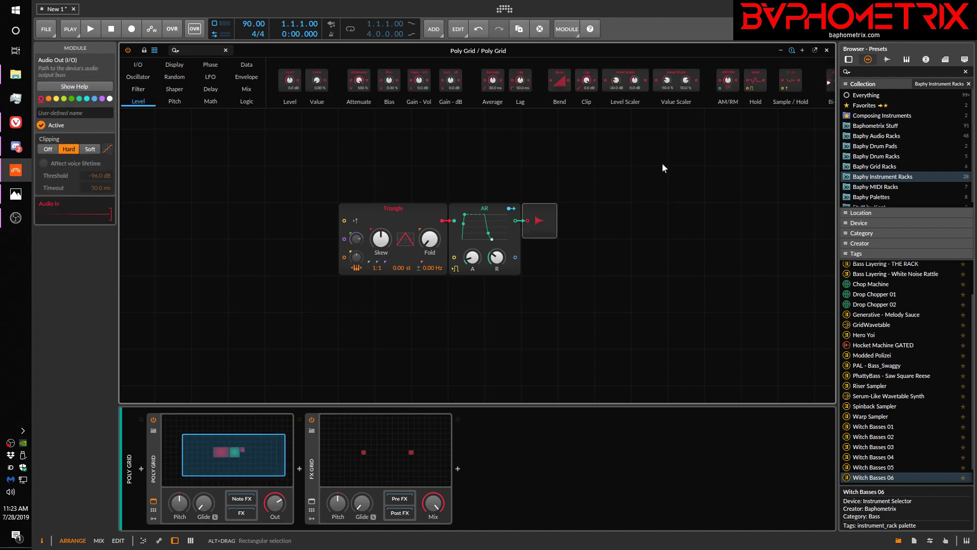
# Examine the module categories that can be inserted at an empty spot of the grid, including Data and Oscillator.
pyautogui.rightClick(662, 162)
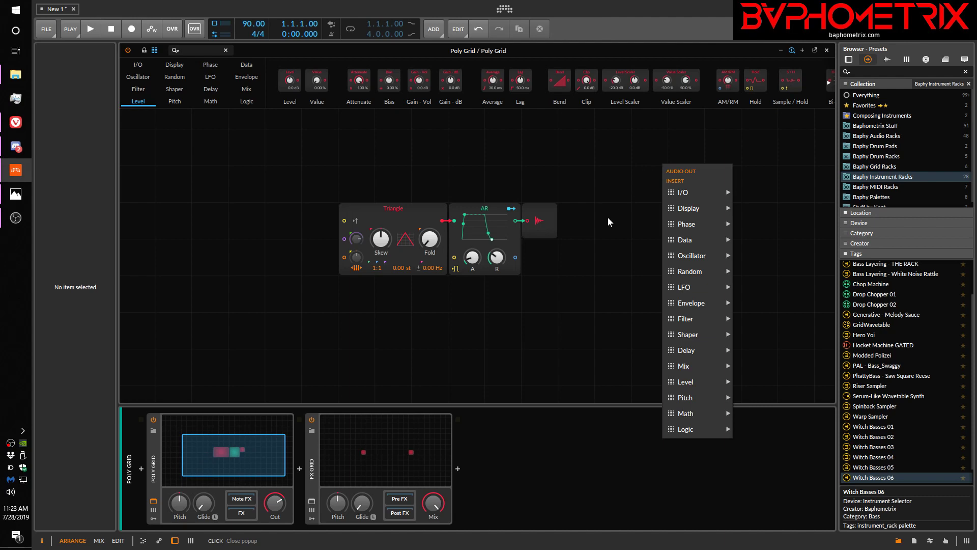
pyautogui.moveTo(716, 246)
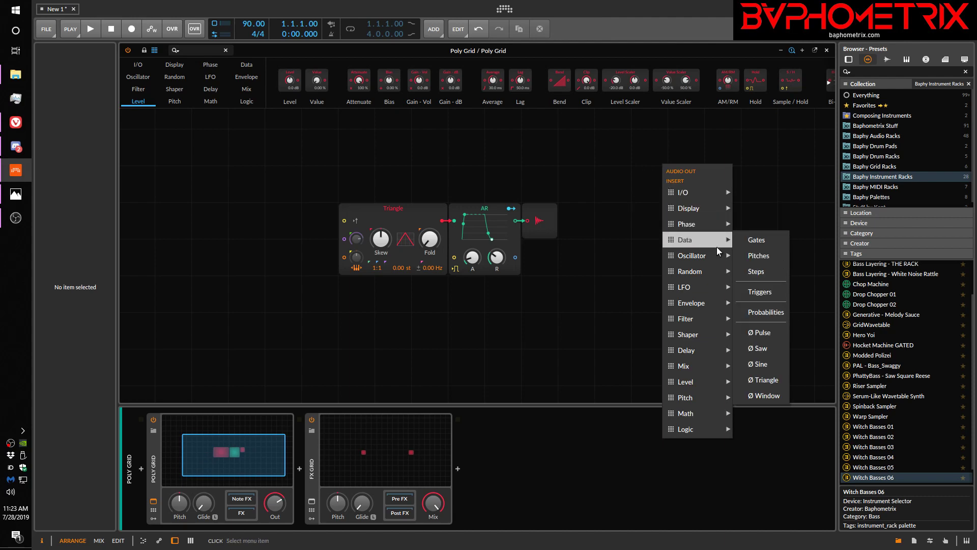
pyautogui.moveTo(728, 288)
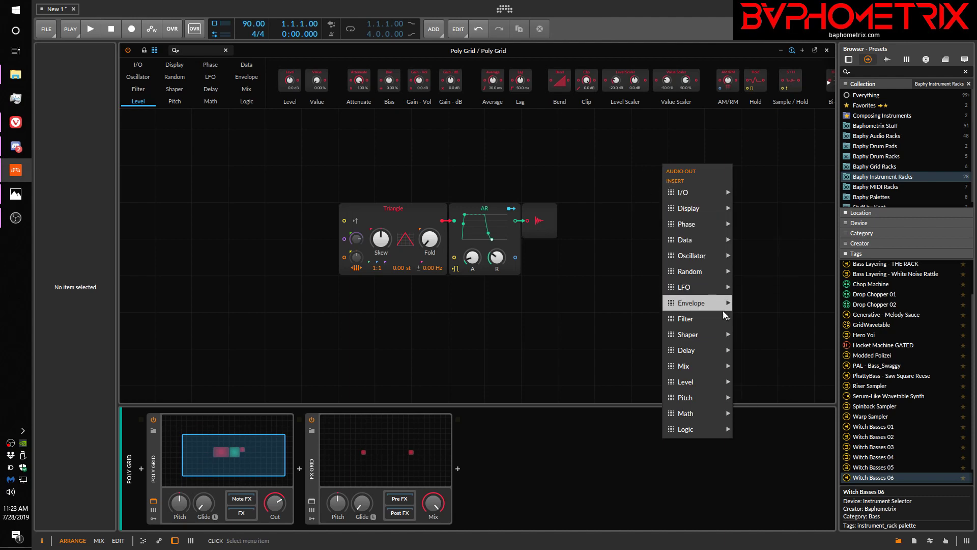
pyautogui.moveTo(721, 323)
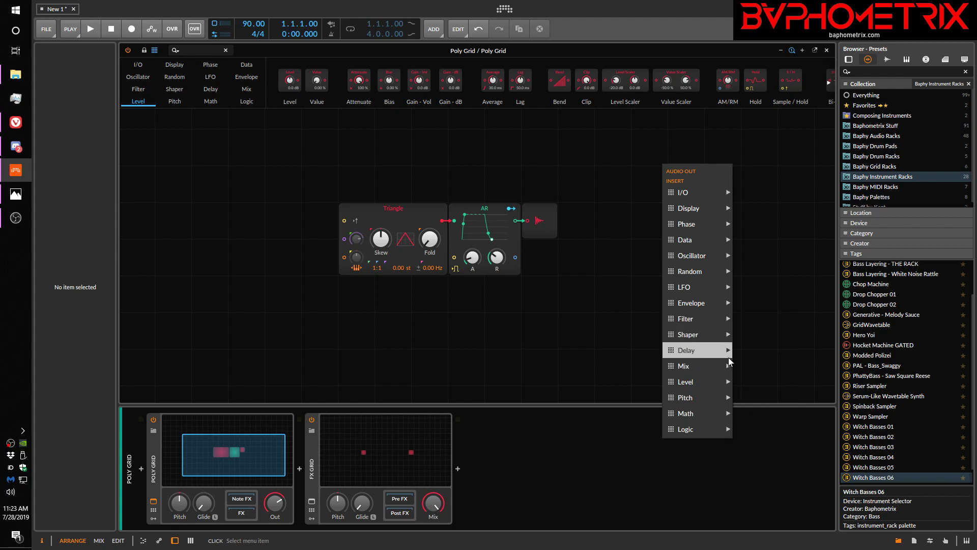
pyautogui.moveTo(728, 361)
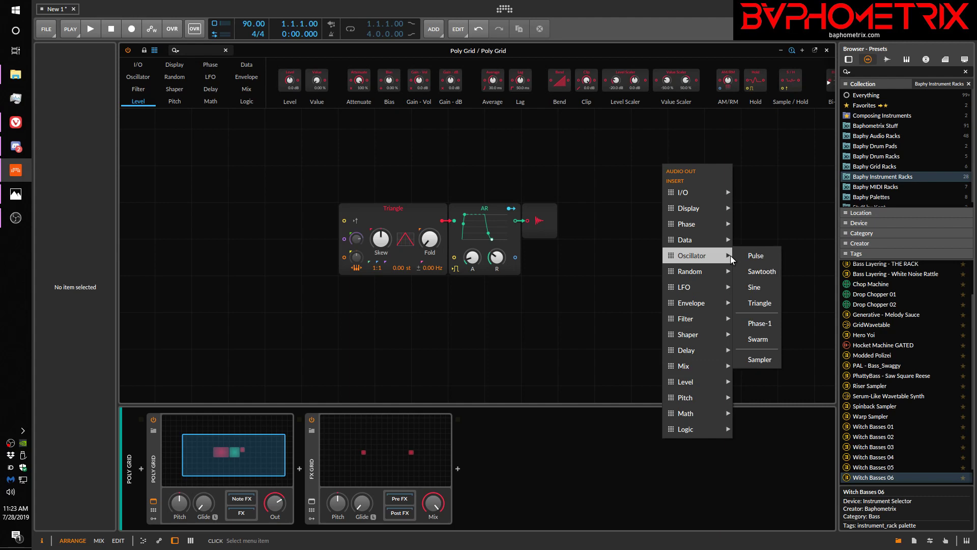
pyautogui.click(594, 172)
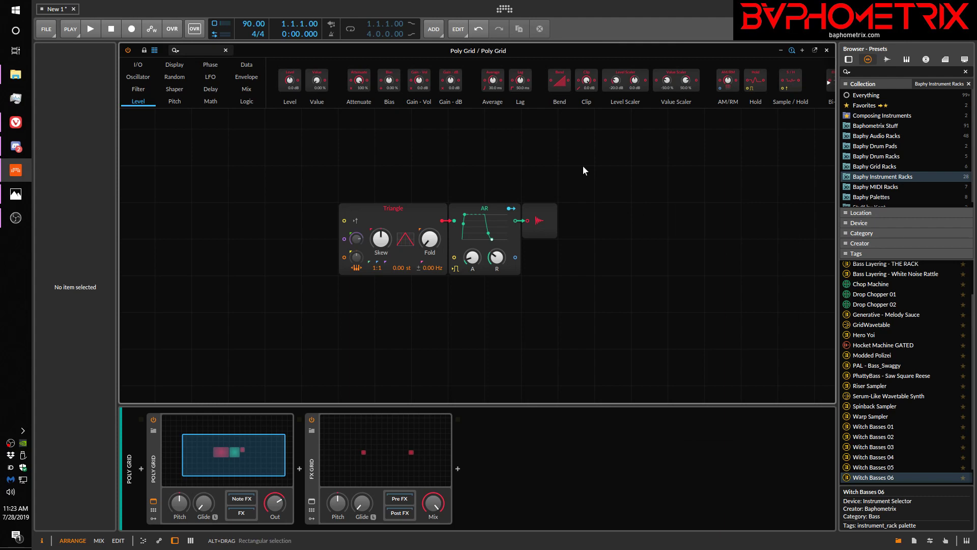
# Deactivate the Triangle oscillator module and activate it again.
pyautogui.rightClick(404, 214)
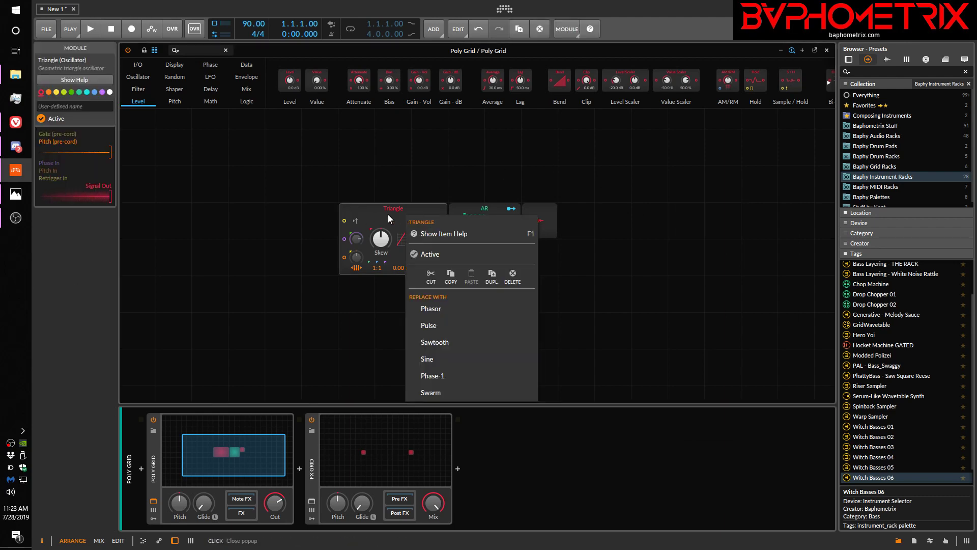
pyautogui.click(421, 254)
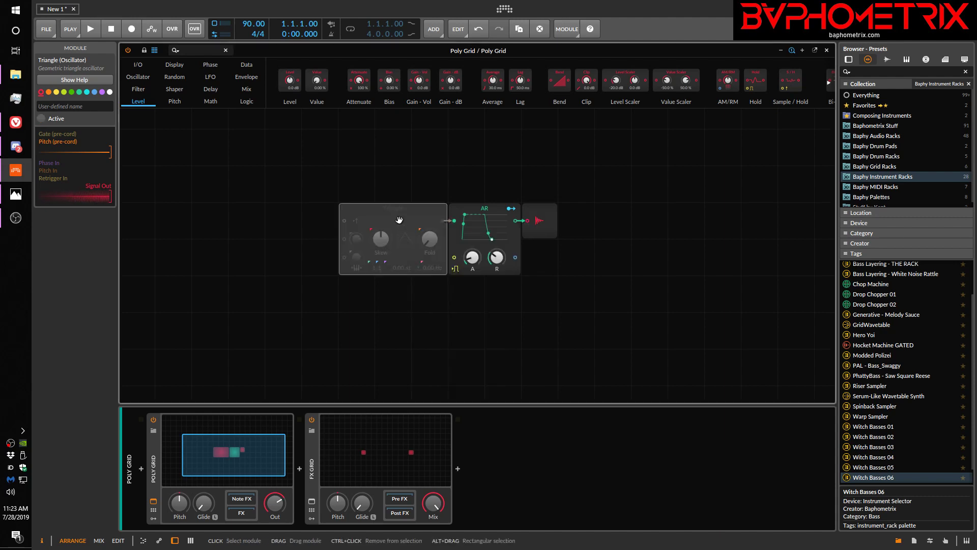
pyautogui.rightClick(399, 220)
pyautogui.click(404, 257)
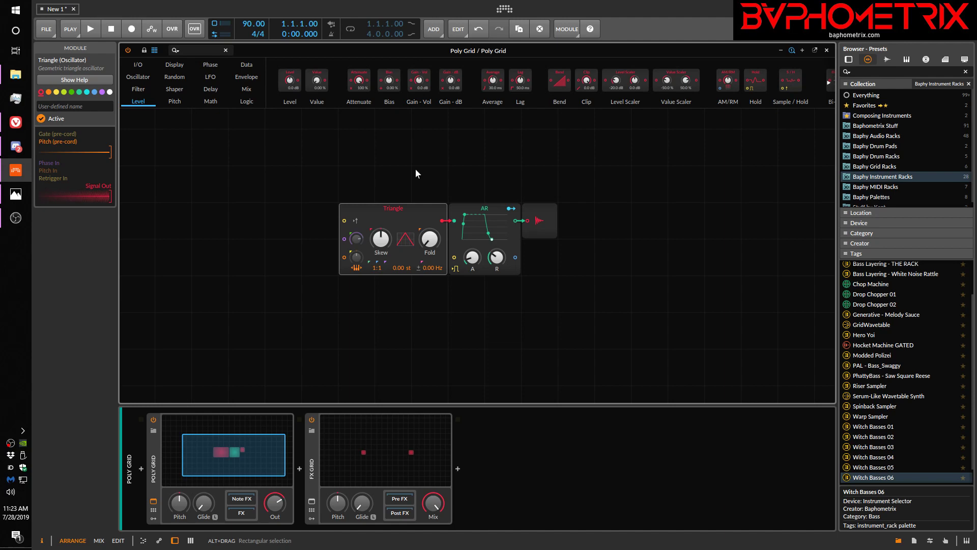
# Look up the Toggle Active command in the keyboard shortcut settings by filtering the actions for "toggle ac".
pyautogui.click(508, 7)
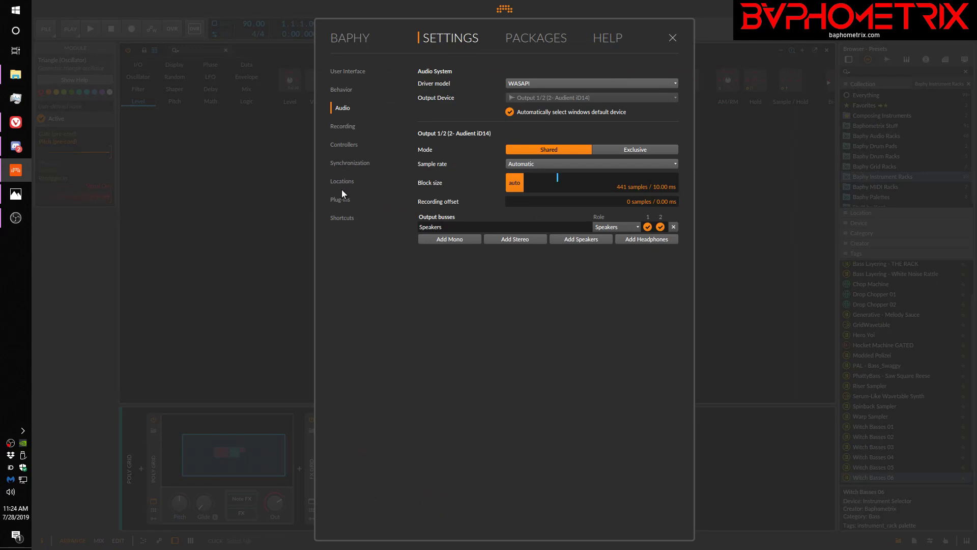
pyautogui.click(341, 217)
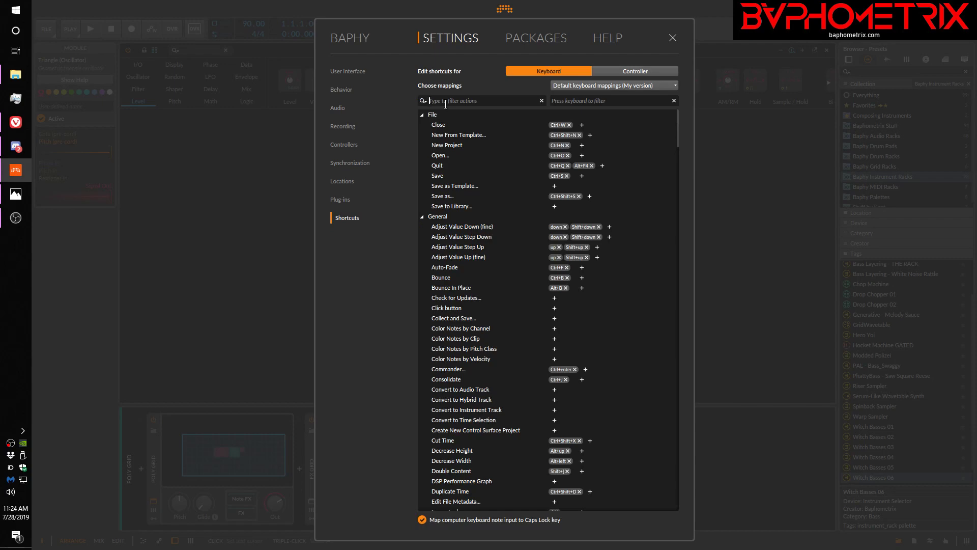
pyautogui.write('toggl')
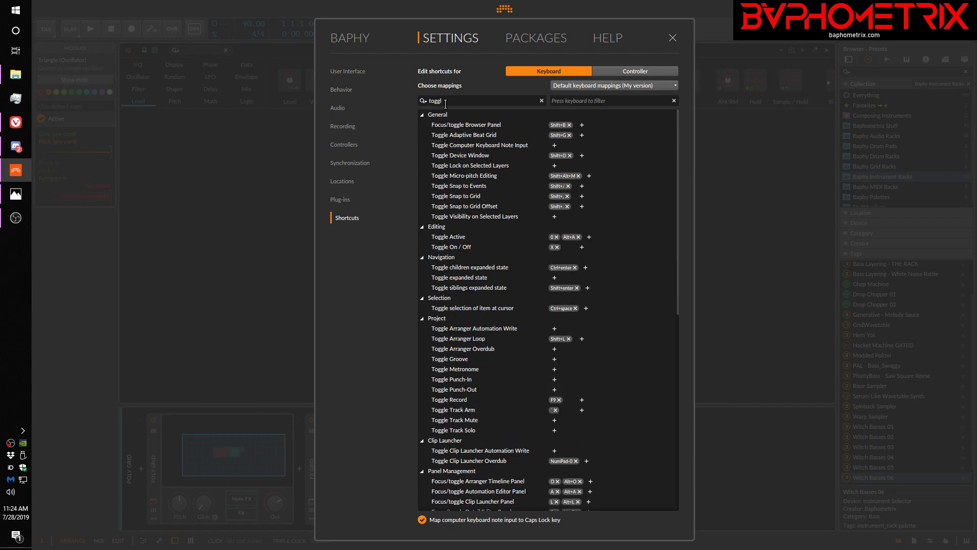
pyautogui.write('e ac')
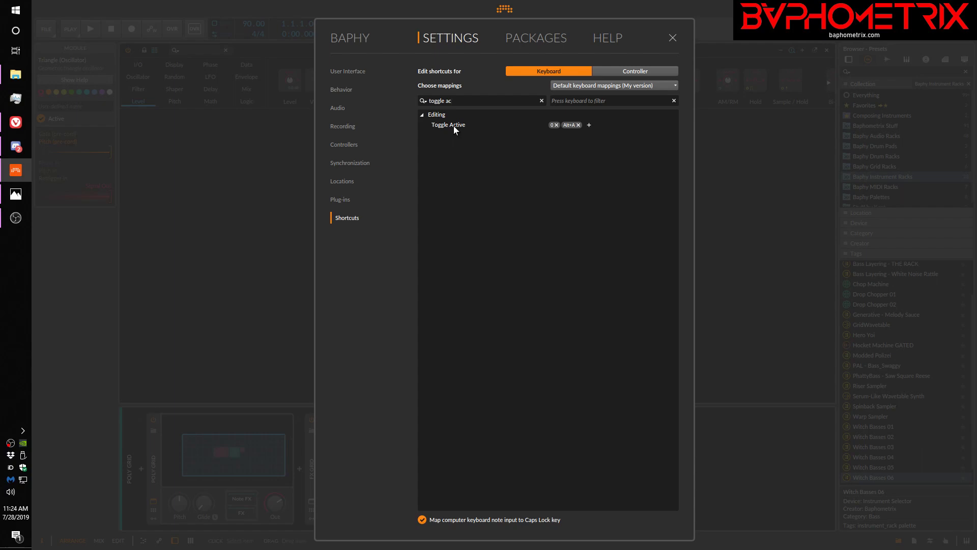
# Replace the shortcut filter with "deac" to look up the Deactivate command.
pyautogui.press('BackSpace')
pyautogui.press('BackSpace')
pyautogui.press('BackSpace')
pyautogui.press('BackSpace')
pyautogui.press('BackSpace')
pyautogui.press('BackSpace')
pyautogui.press('BackSpace')
pyautogui.press('BackSpace')
pyautogui.press('BackSpace')
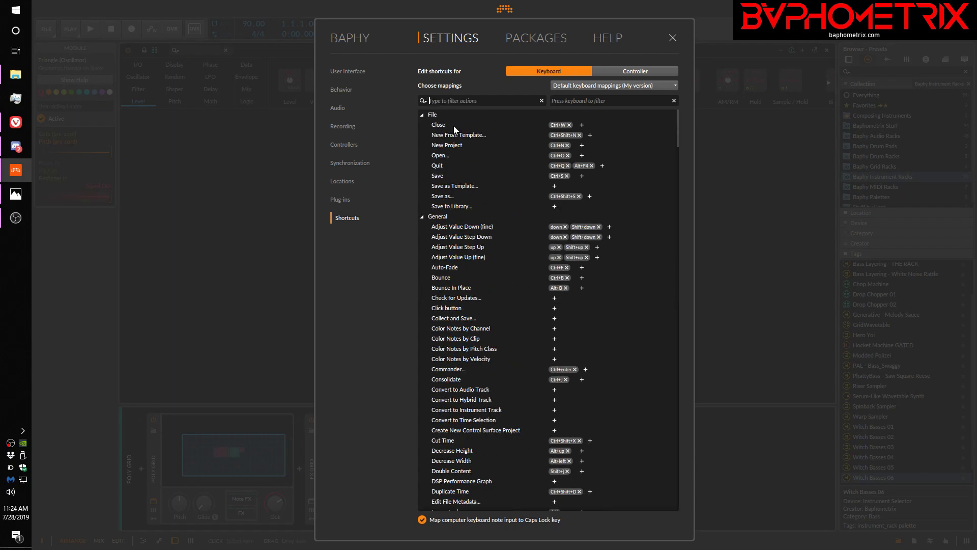
pyautogui.write('deac')
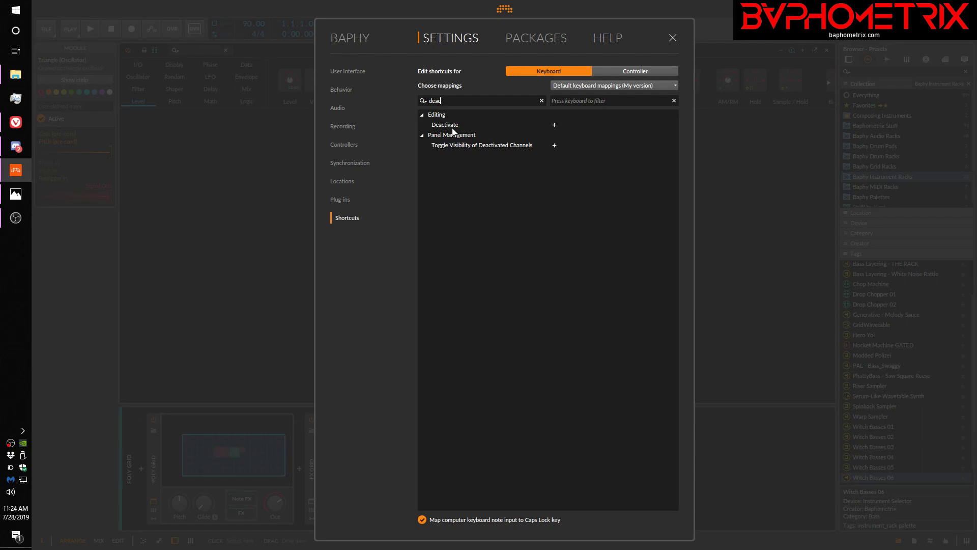
# Filter the shortcut actions for "toggle activ" to check the assigned keys, and close the settings.
pyautogui.press('BackSpace')
pyautogui.press('BackSpace')
pyautogui.press('BackSpace')
pyautogui.press('BackSpace')
pyautogui.write('to')
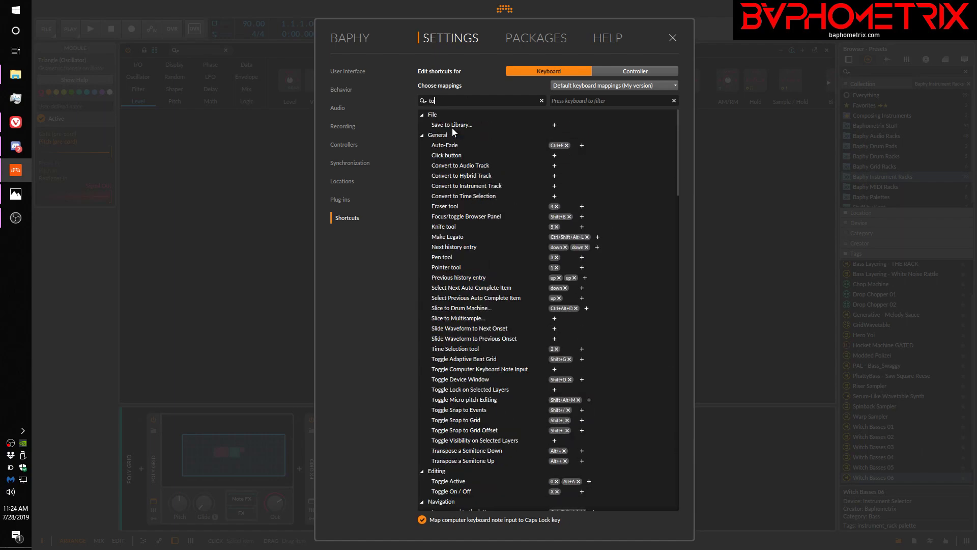
pyautogui.write('ggle activ')
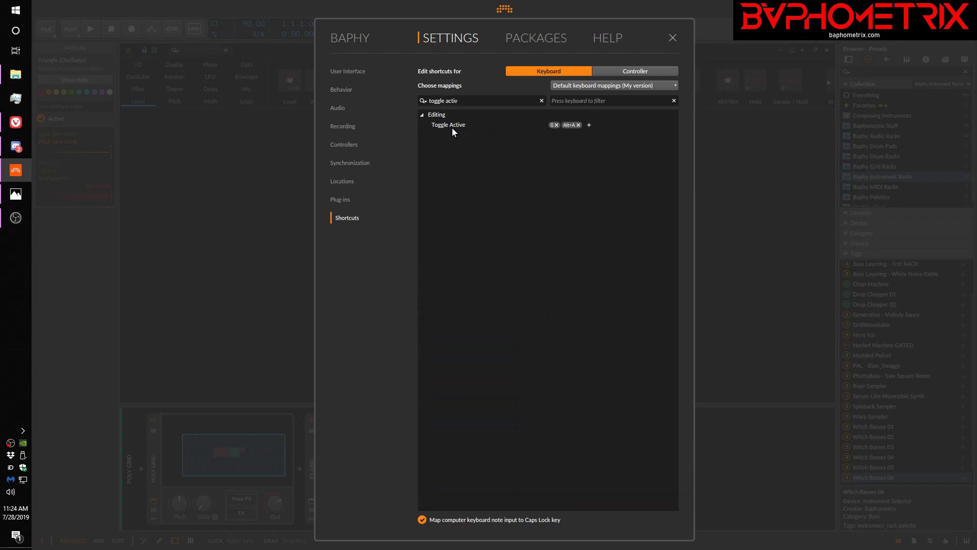
pyautogui.click(506, 9)
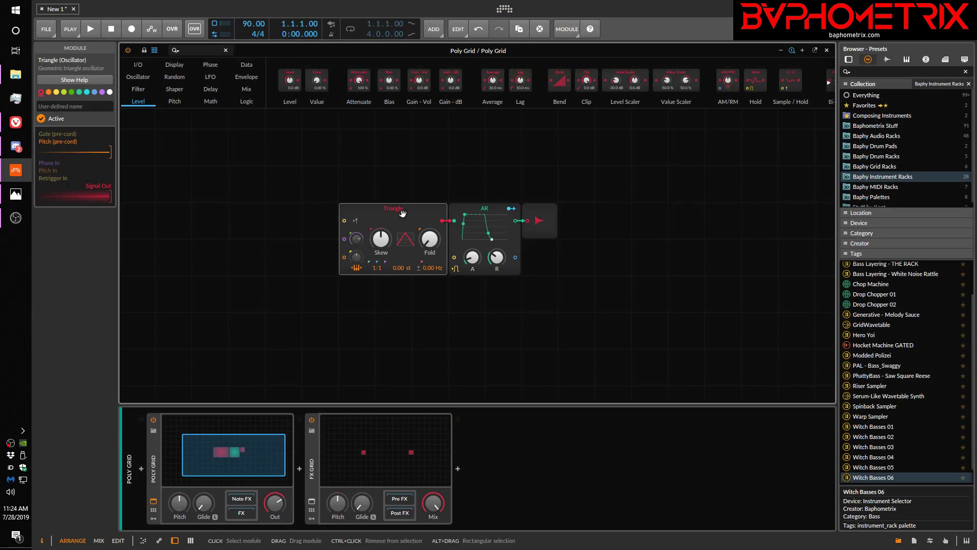
# Toggle the AR envelope module off and on, and do the same with the Triangle module.
pyautogui.click(481, 214)
pyautogui.hotkey('alt', 'a')
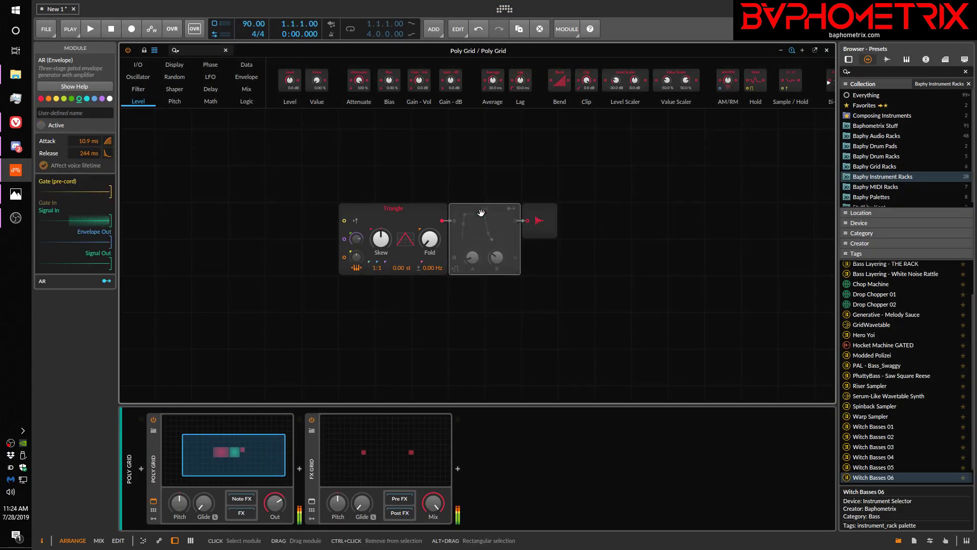
pyautogui.hotkey('alt', 'a')
pyautogui.click(405, 210)
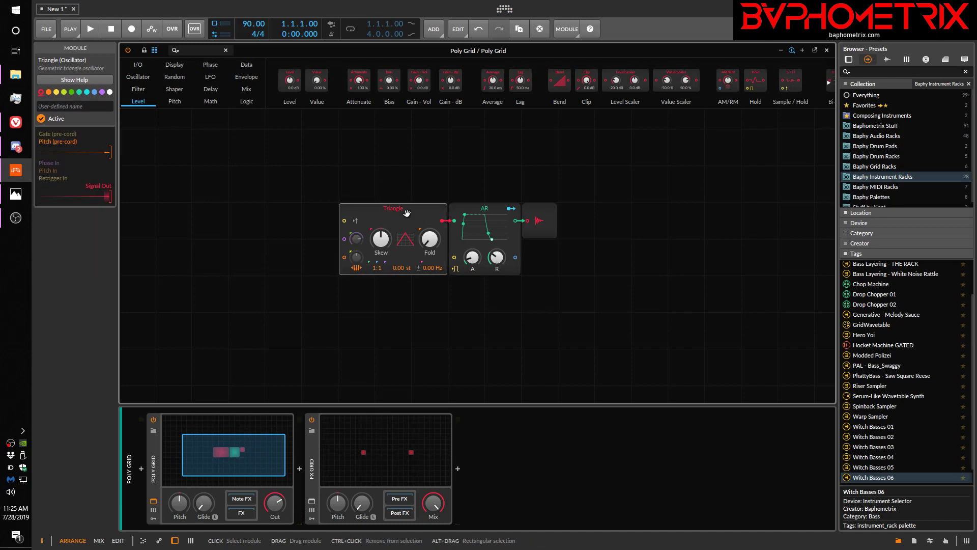
pyautogui.hotkey('alt', 'a')
pyautogui.hotkey('alt', 'a')
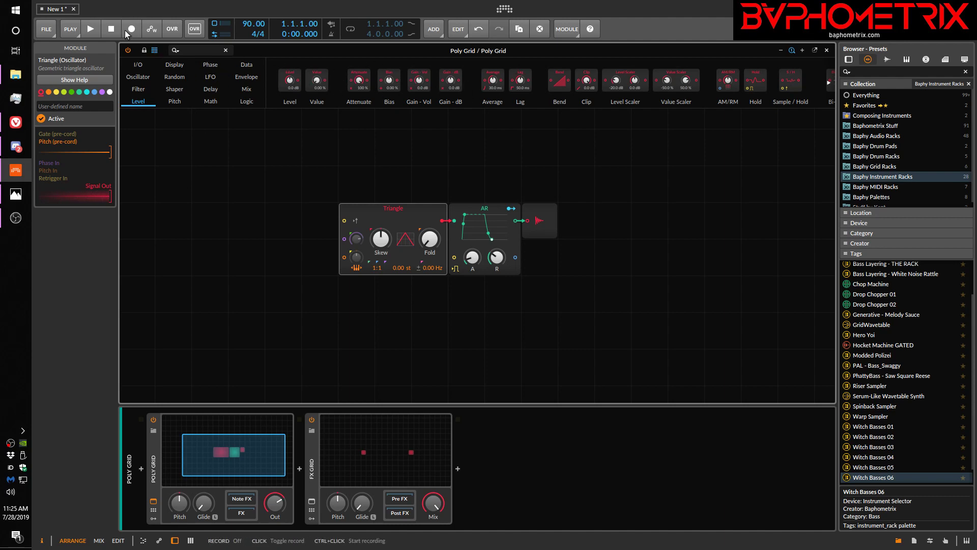
# Hide the module palette, device panel, browser and inspector so the Poly Grid editor fills the window.
pyautogui.click(155, 50)
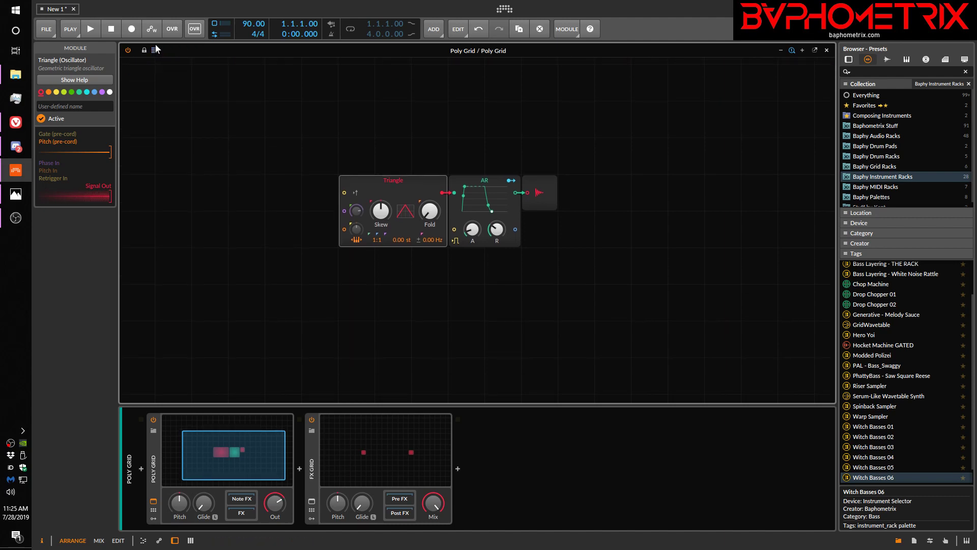
pyautogui.click(174, 543)
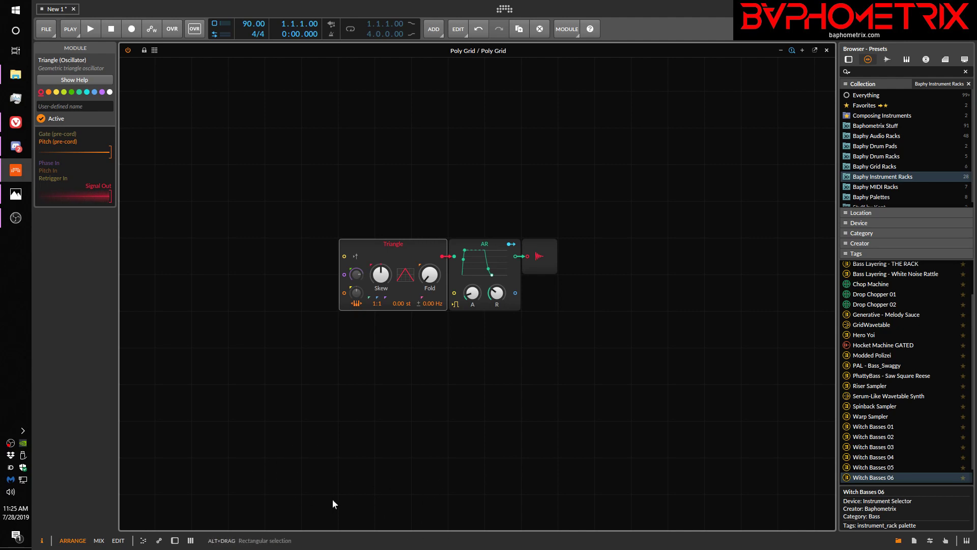
pyautogui.click(899, 541)
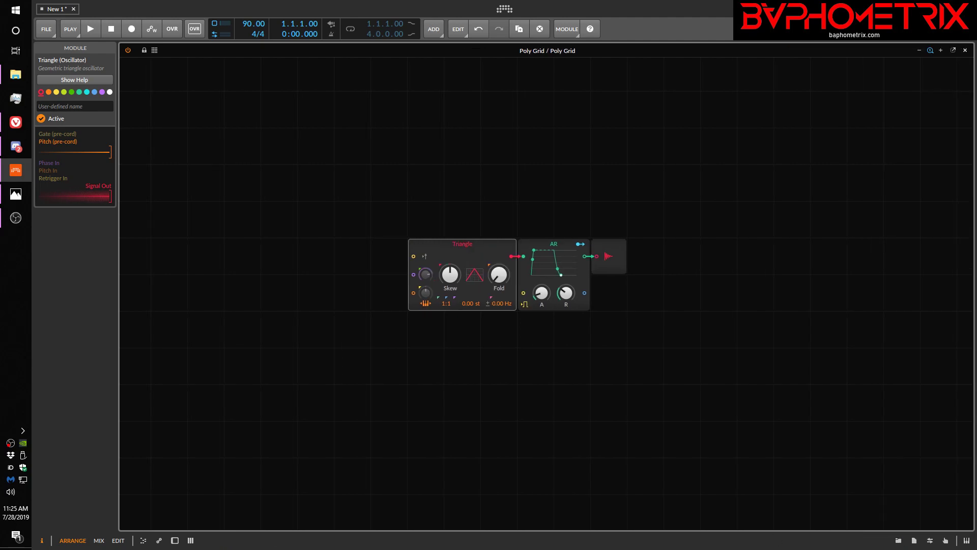
pyautogui.click(42, 543)
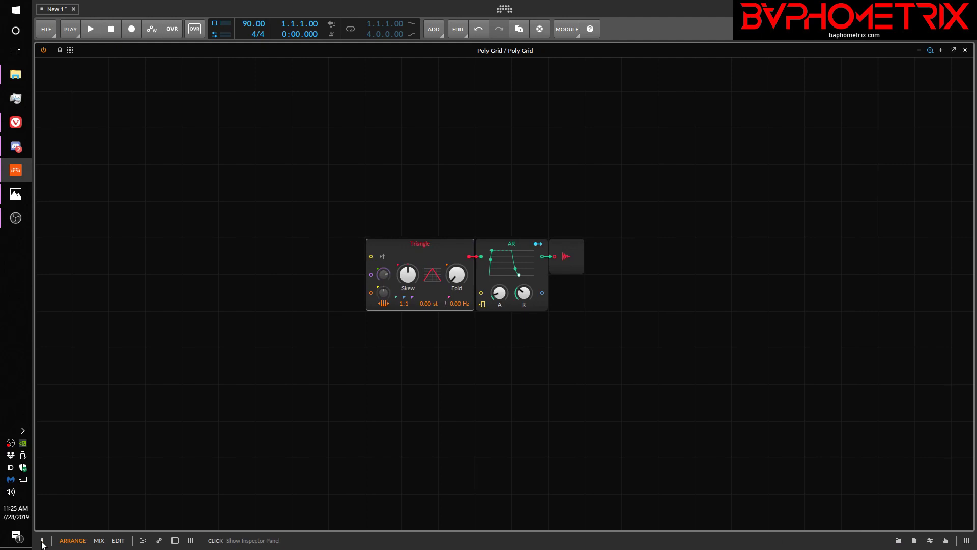
# Show the inspector, device panel, browser and Poly Grid module palette again.
pyautogui.click(42, 542)
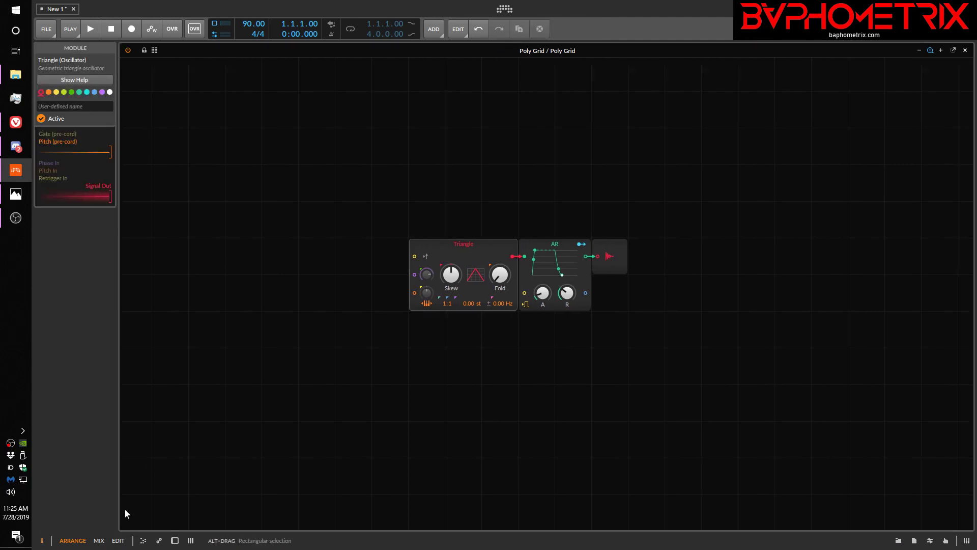
pyautogui.click(174, 541)
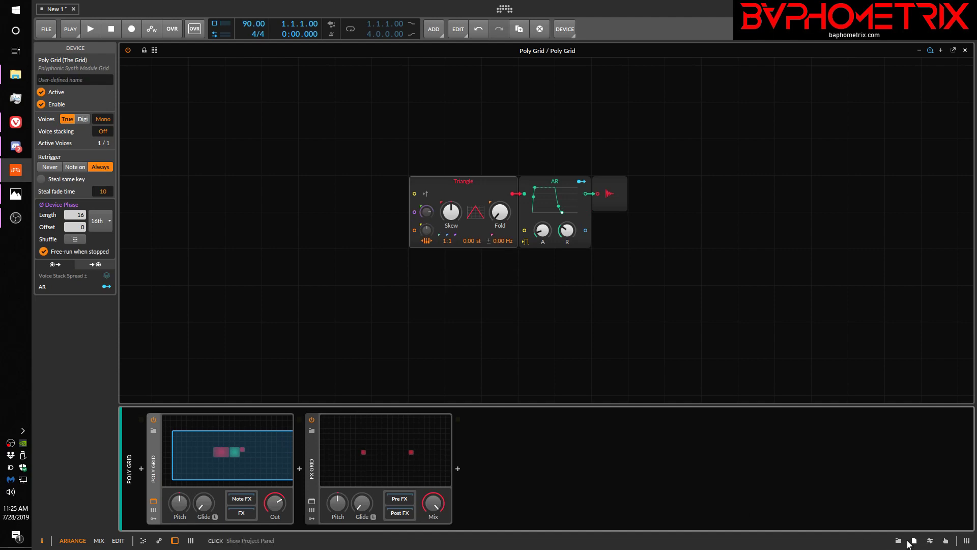
pyautogui.click(899, 540)
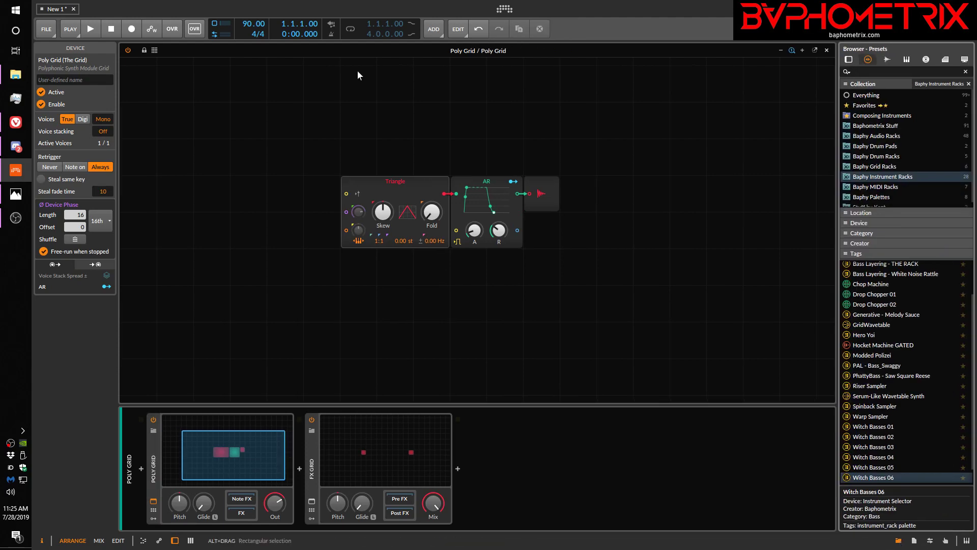
pyautogui.click(154, 51)
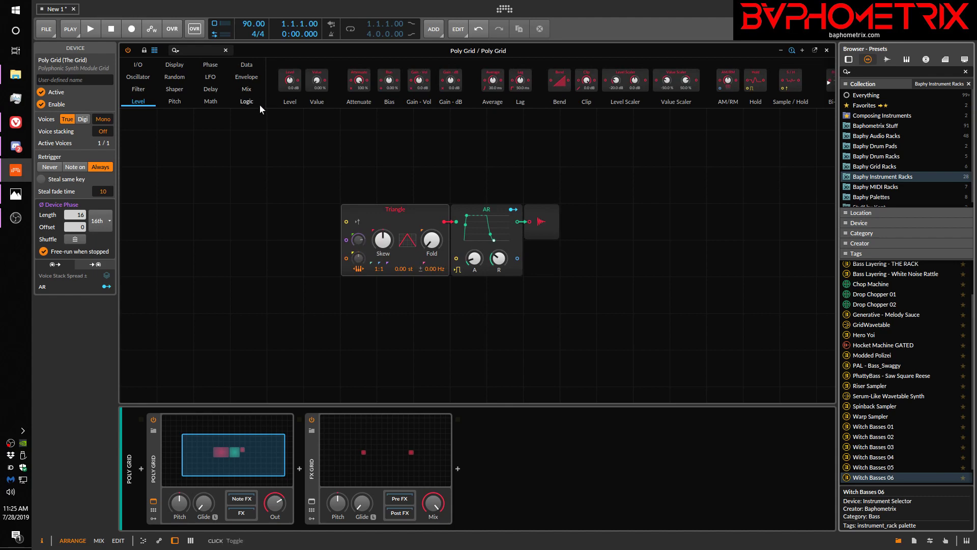
# Select the AR module, the Poly Grid device and its track in turn to compare their inspector settings.
pyautogui.click(473, 213)
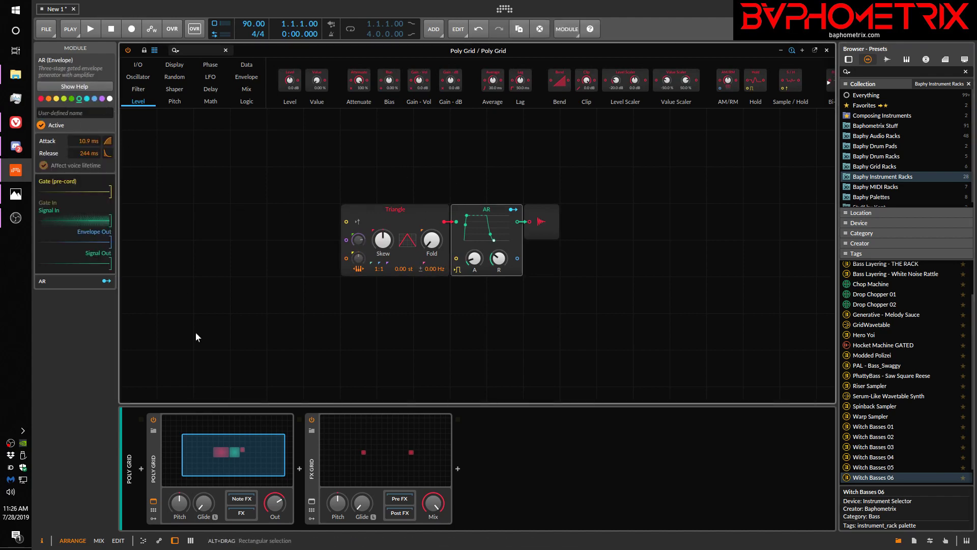
pyautogui.click(155, 469)
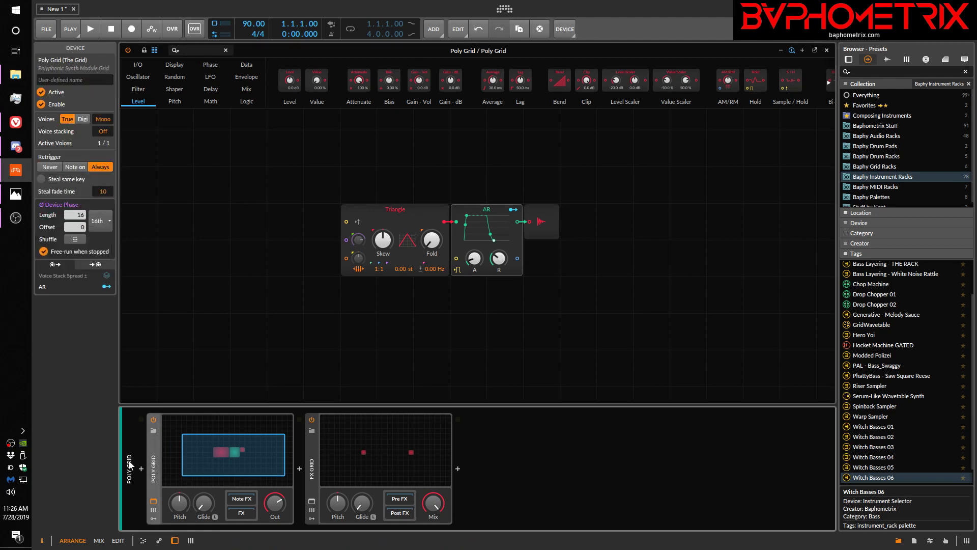
pyautogui.click(129, 464)
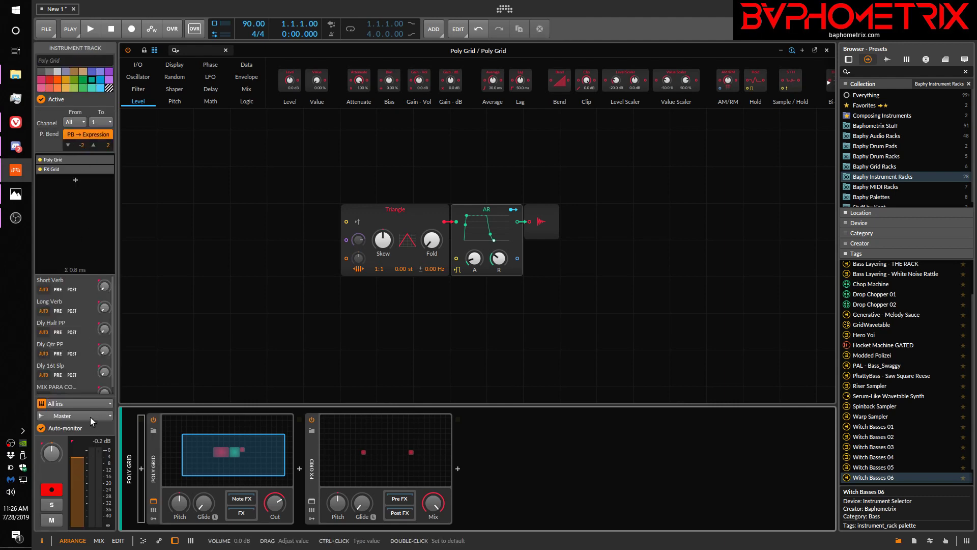
pyautogui.click(157, 452)
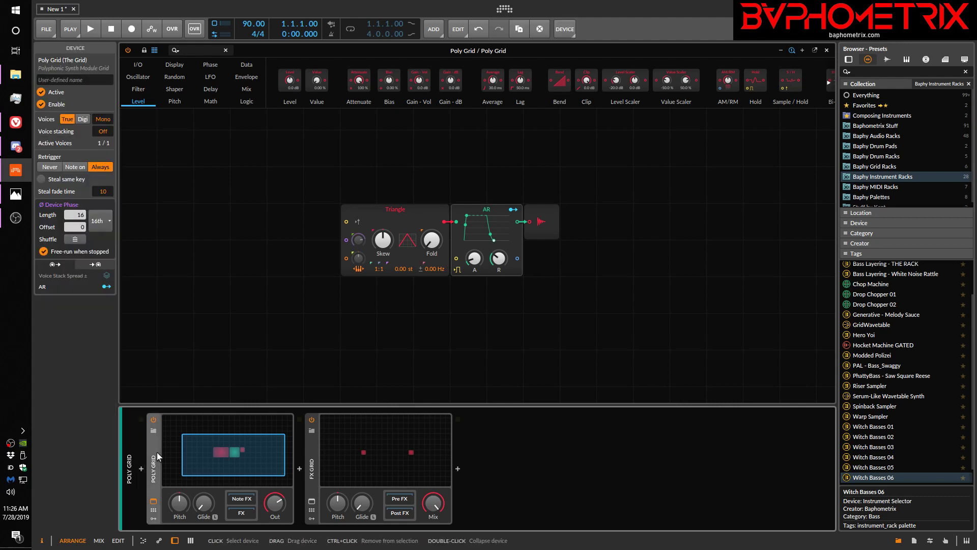
# Examine the signal displays of the Triangle, AR and Audio Out modules in the inspector.
pyautogui.click(415, 218)
pyautogui.click(479, 213)
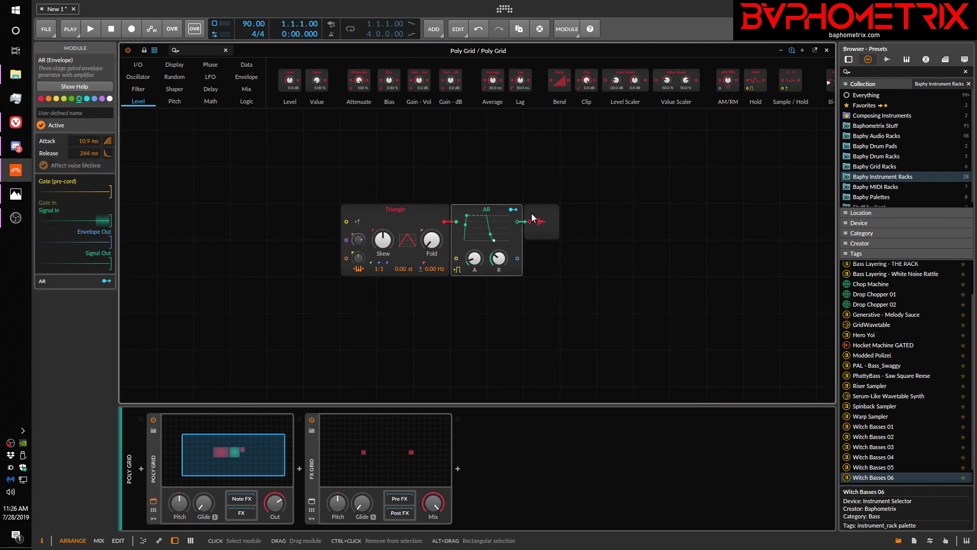
pyautogui.click(541, 222)
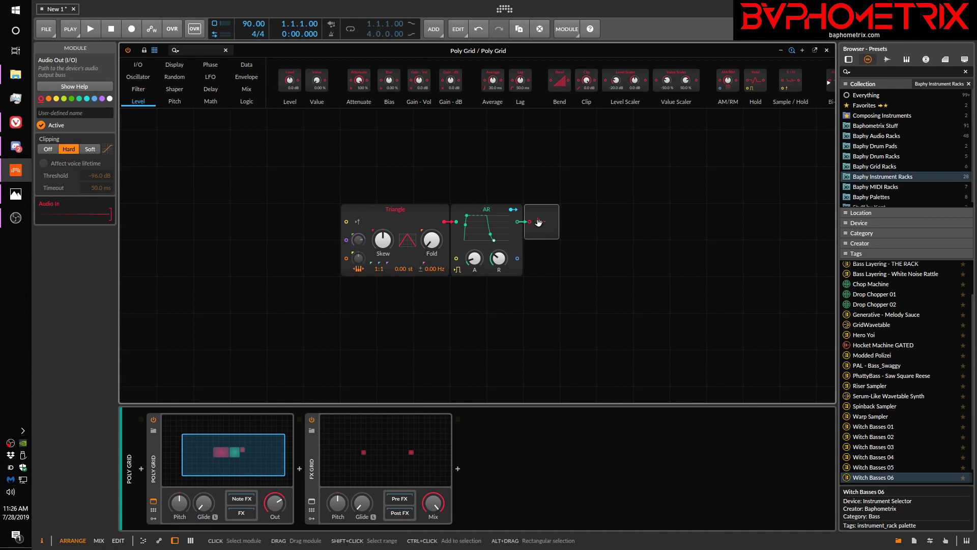
pyautogui.click(408, 223)
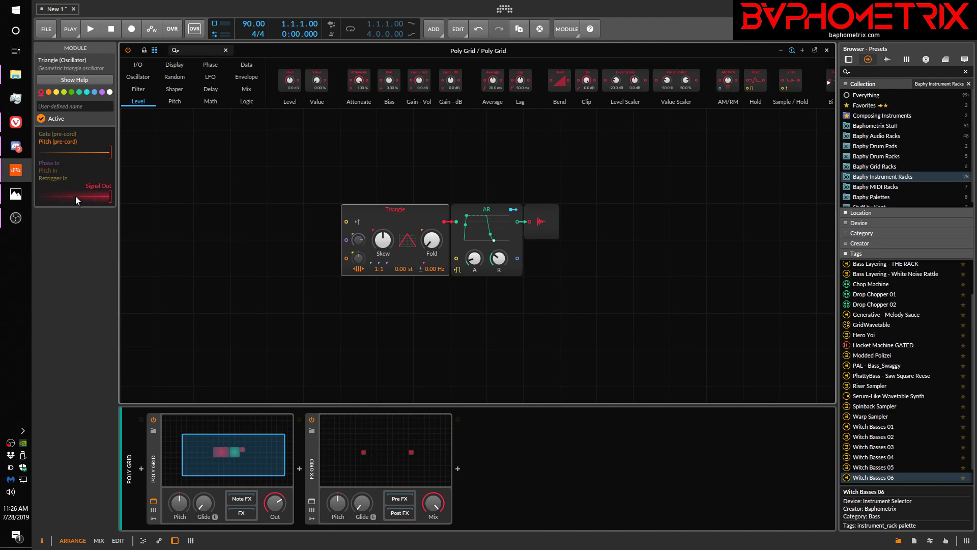
pyautogui.click(494, 235)
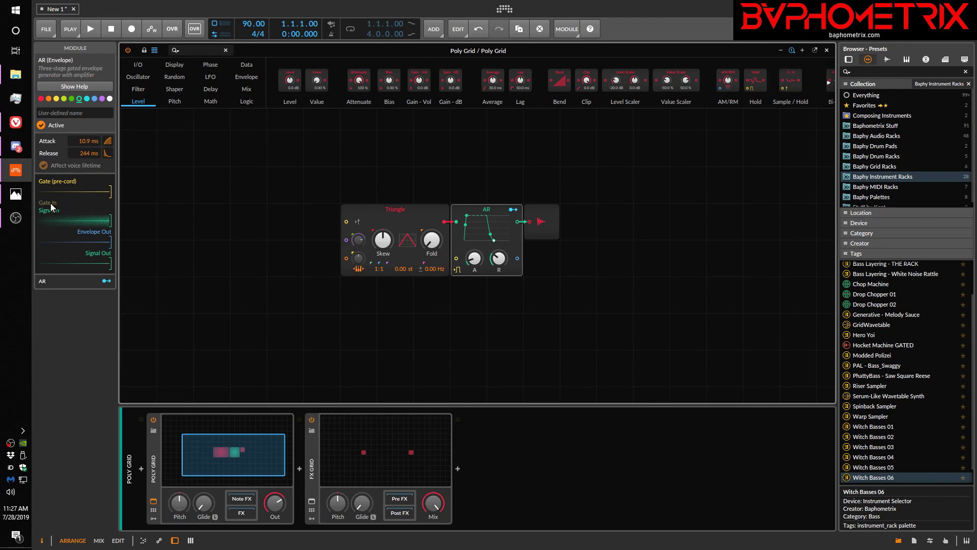
pyautogui.click(394, 221)
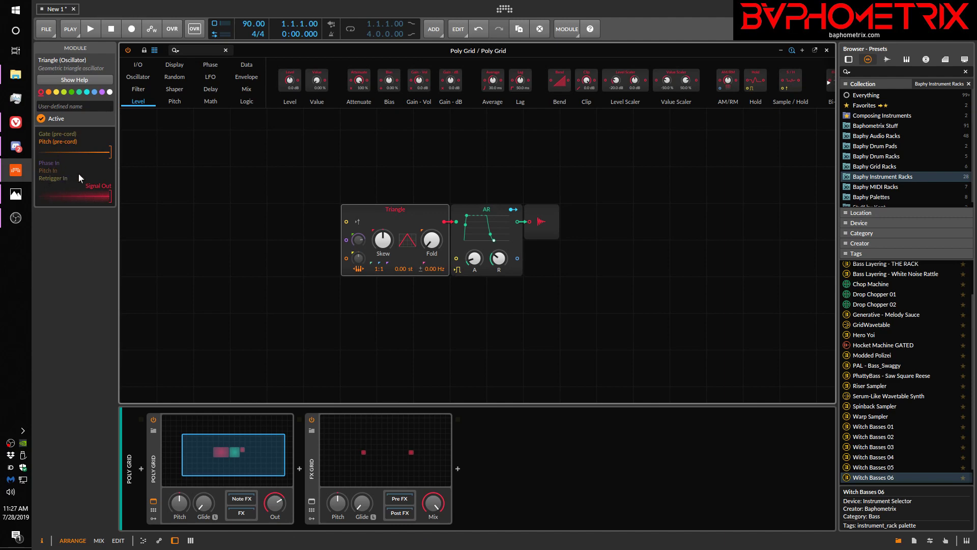
# Add a Sine oscillator before the Triangle module and cable its signal output to the Triangle's phase input.
pyautogui.click(145, 75)
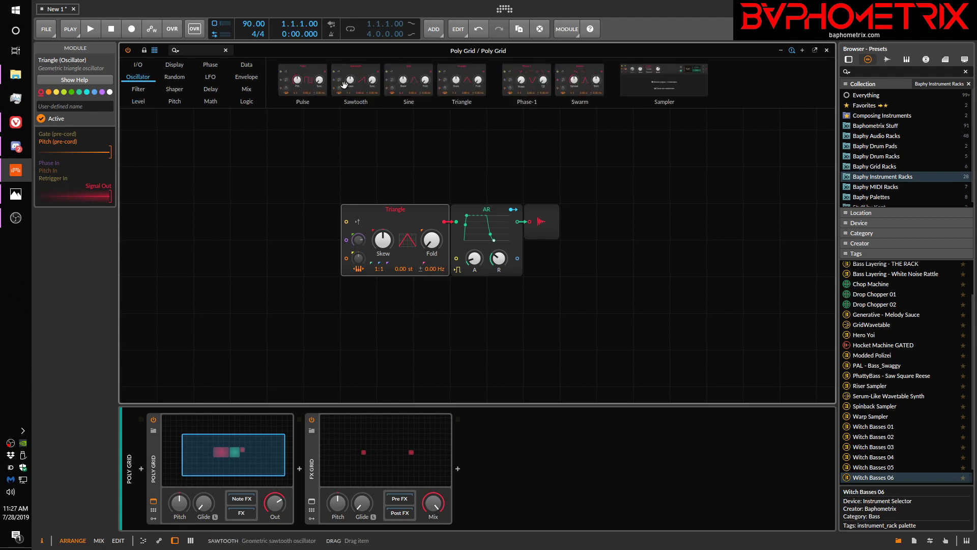
pyautogui.moveTo(422, 75); pyautogui.dragTo(227, 220)
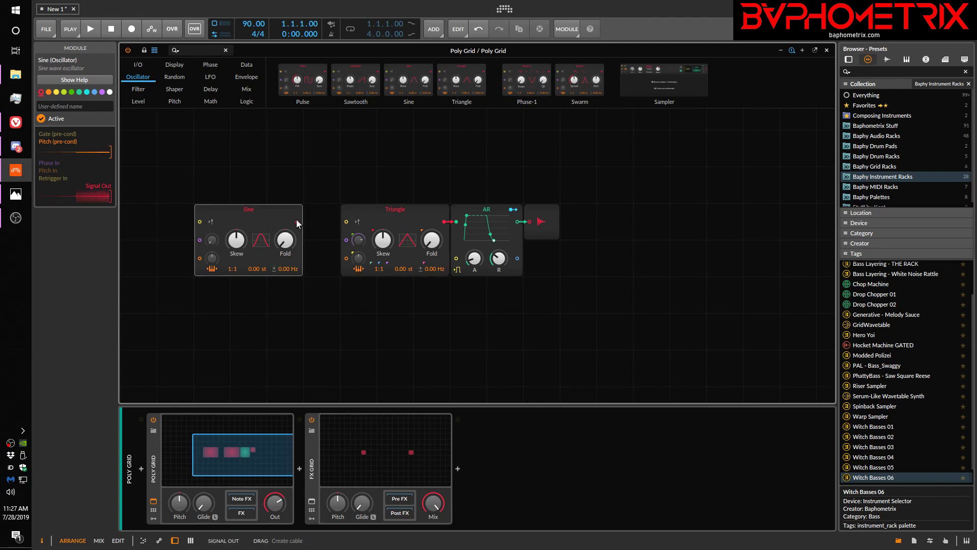
pyautogui.moveTo(297, 223); pyautogui.dragTo(301, 230)
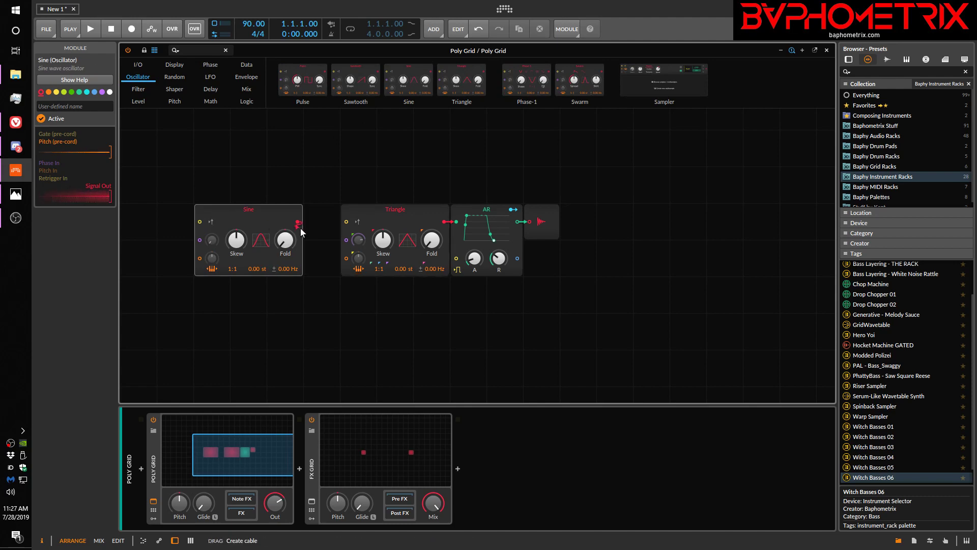
pyautogui.click(359, 240)
pyautogui.click(374, 216)
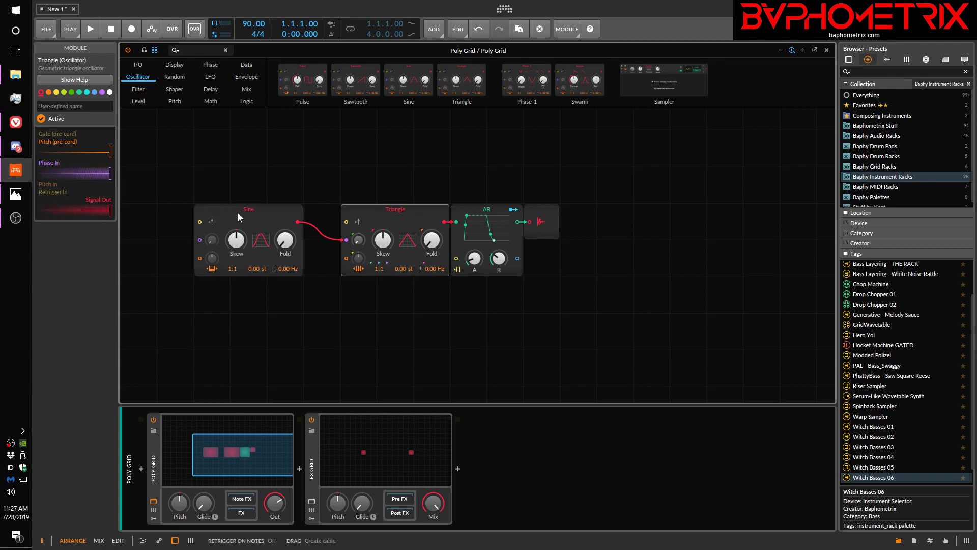
pyautogui.doubleClick(347, 240)
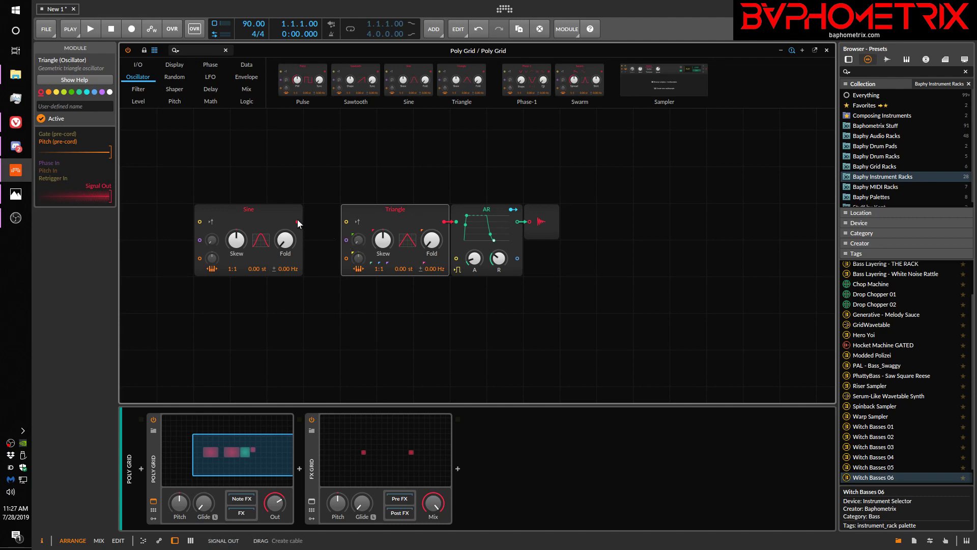
pyautogui.moveTo(298, 221); pyautogui.dragTo(348, 243)
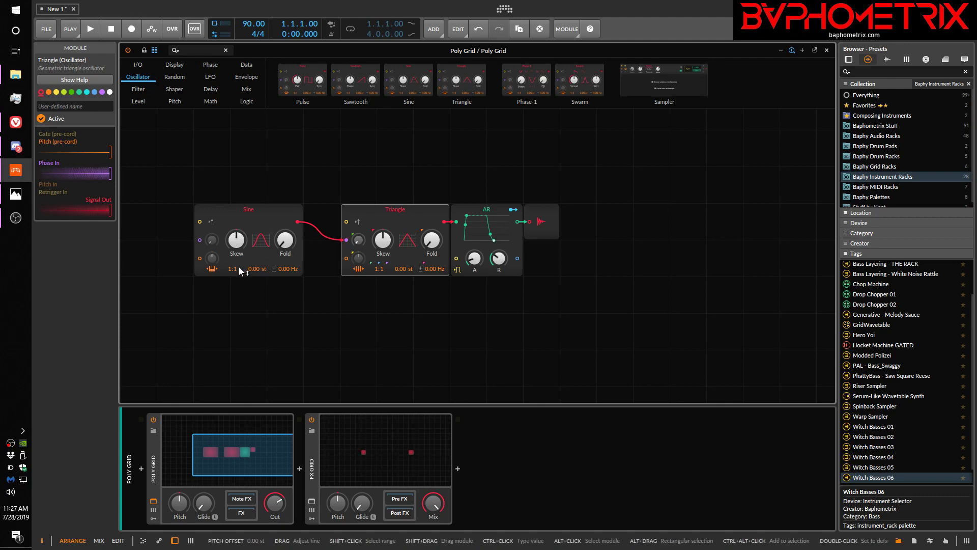
# Set the Sine's frequency ratio to 1:63 and its skew to 0 %, checking both oscillators' signals in the inspector.
pyautogui.moveTo(236, 268); pyautogui.dragTo(237, 267)
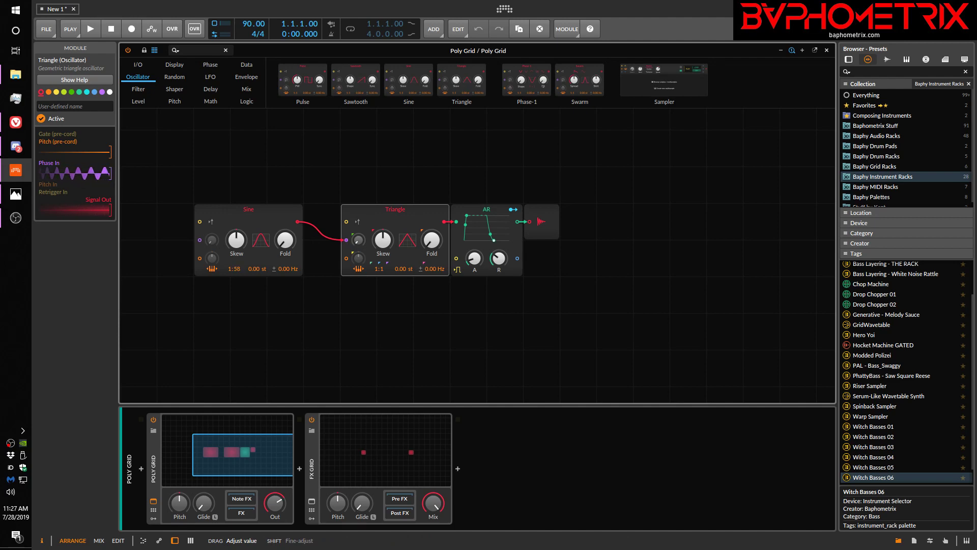
pyautogui.moveTo(236, 267); pyautogui.dragTo(236, 265)
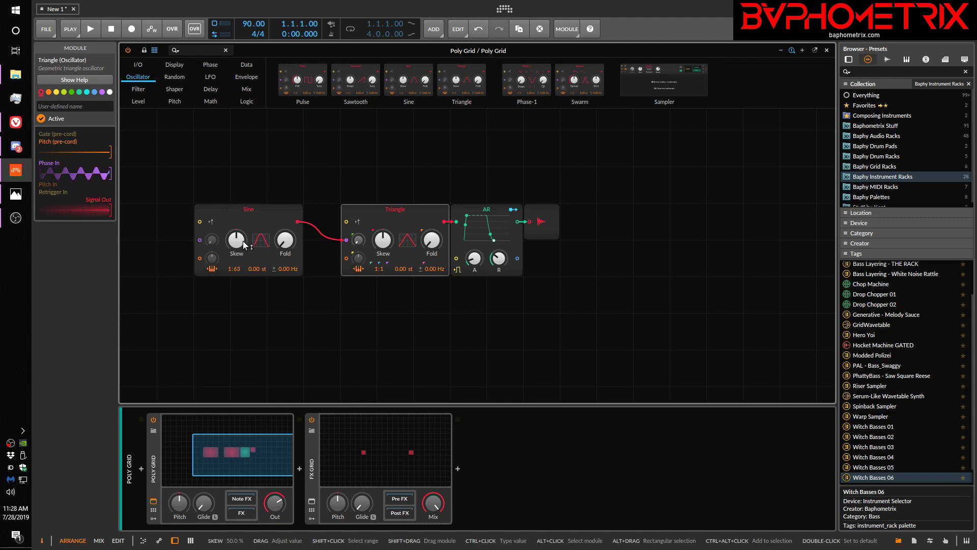
pyautogui.moveTo(244, 245)
pyautogui.mouseDown()
pyautogui.moveTo(244, 219)
pyautogui.moveTo(245, 270)
pyautogui.moveTo(243, 245)
pyautogui.mouseUp()
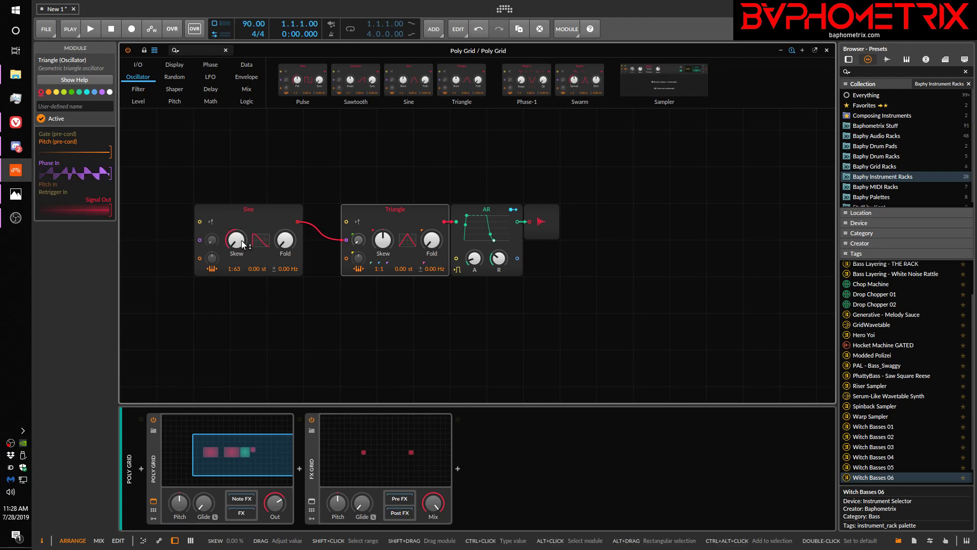
pyautogui.click(259, 211)
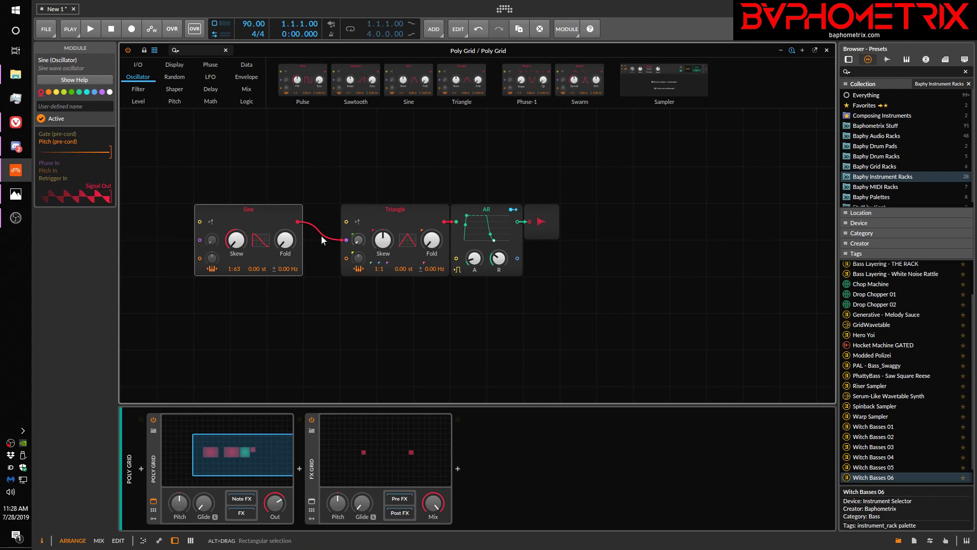
pyautogui.click(399, 216)
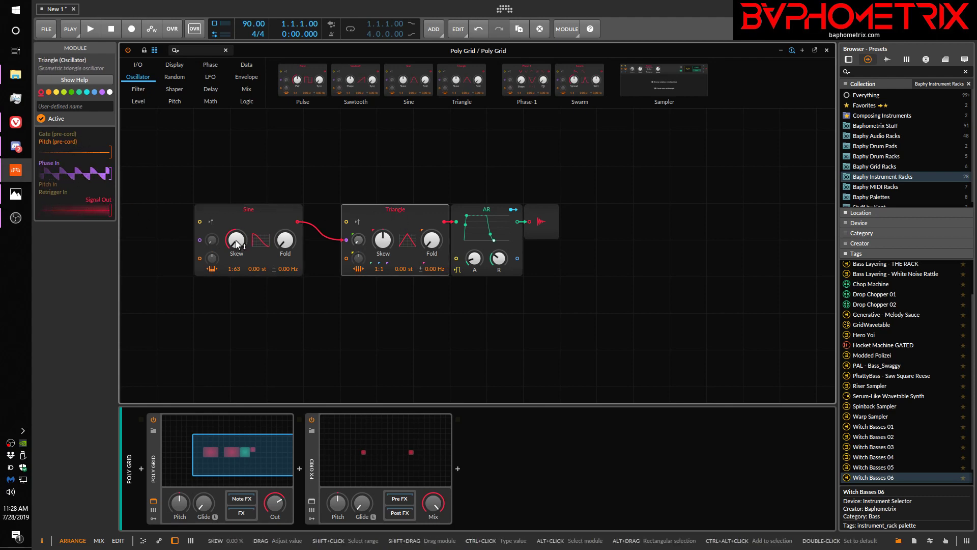
# Raise the Triangle's phase modulation amount and set the Sine's skew to 47 %.
pyautogui.moveTo(237, 241); pyautogui.dragTo(237, 153)
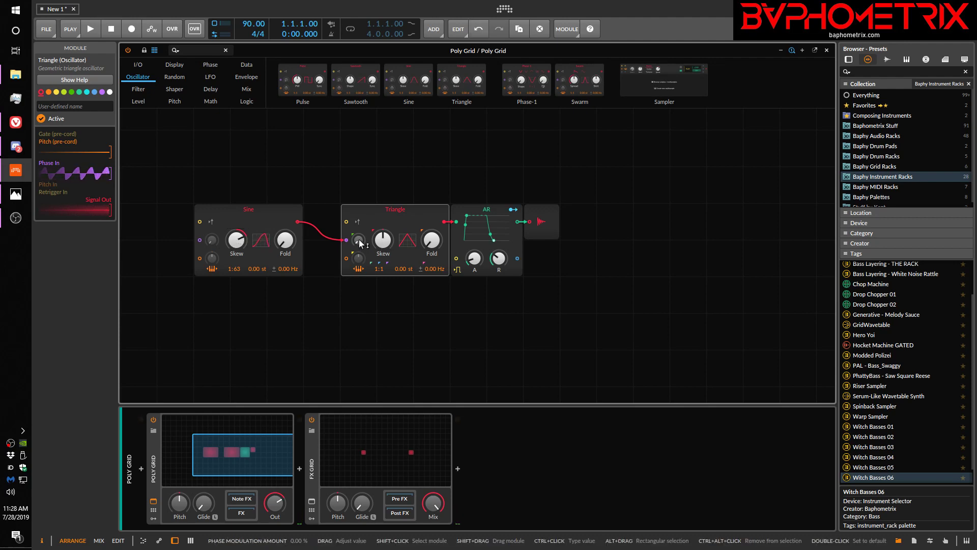
pyautogui.moveTo(359, 240); pyautogui.dragTo(358, 183)
pyautogui.moveTo(237, 240); pyautogui.dragTo(289, 245)
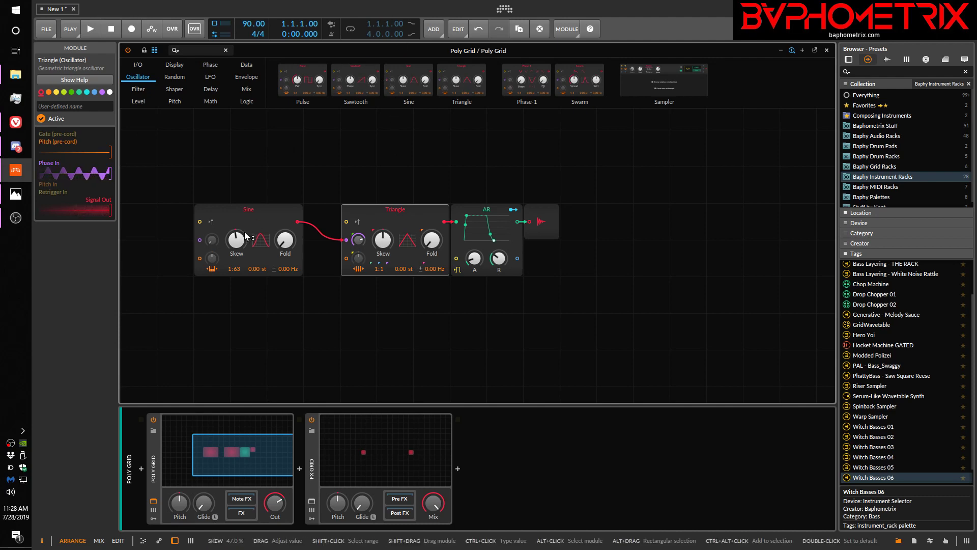
# Reshape the Sine's wave with more fold and a lower skew, and set its frequency ratio to 1:64.
pyautogui.moveTo(285, 239); pyautogui.dragTo(285, 219)
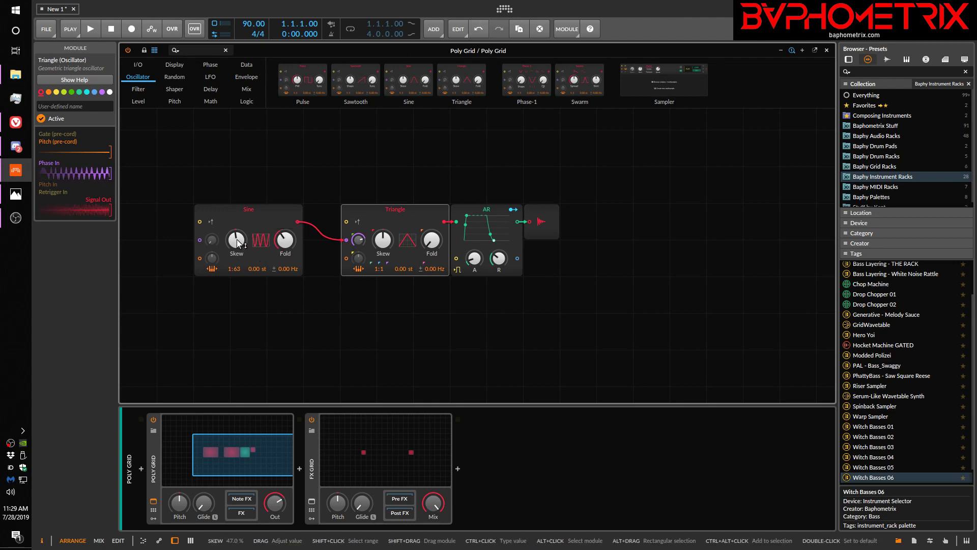
pyautogui.moveTo(236, 240); pyautogui.dragTo(236, 258)
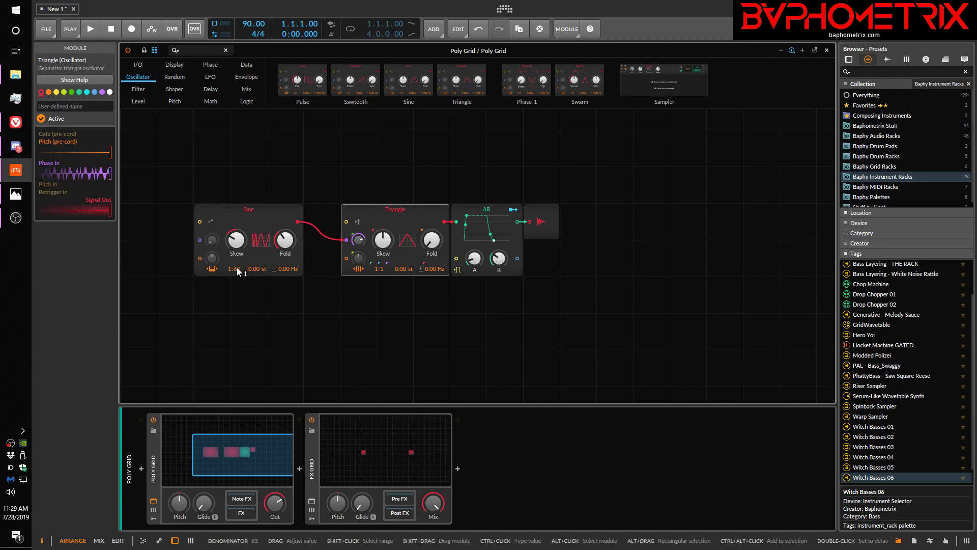
pyautogui.moveTo(236, 267); pyautogui.dragTo(236, 269)
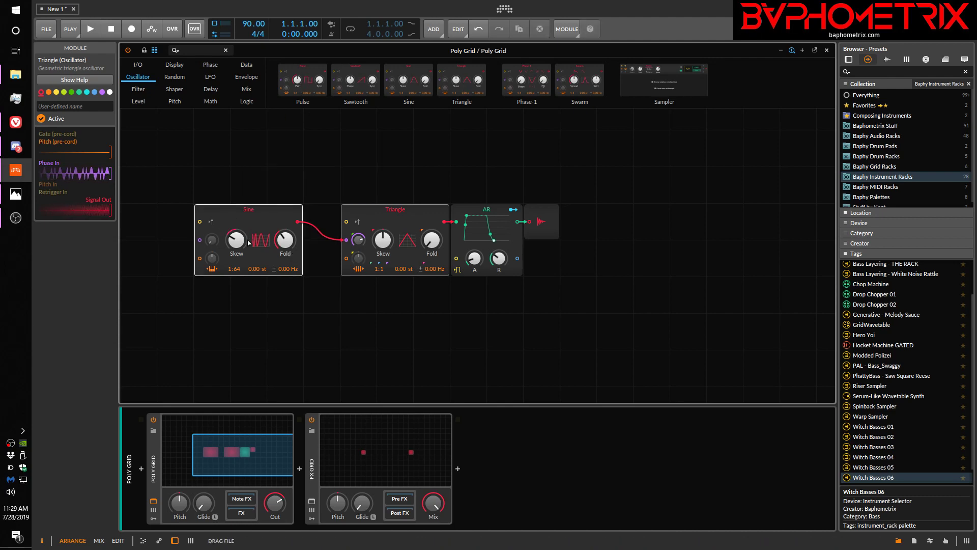
# Replace the Sine with a Pulse oscillator in the same patch, and reset its sync and adjust its pulse width near the default.
pyautogui.moveTo(247, 241); pyautogui.dragTo(247, 241)
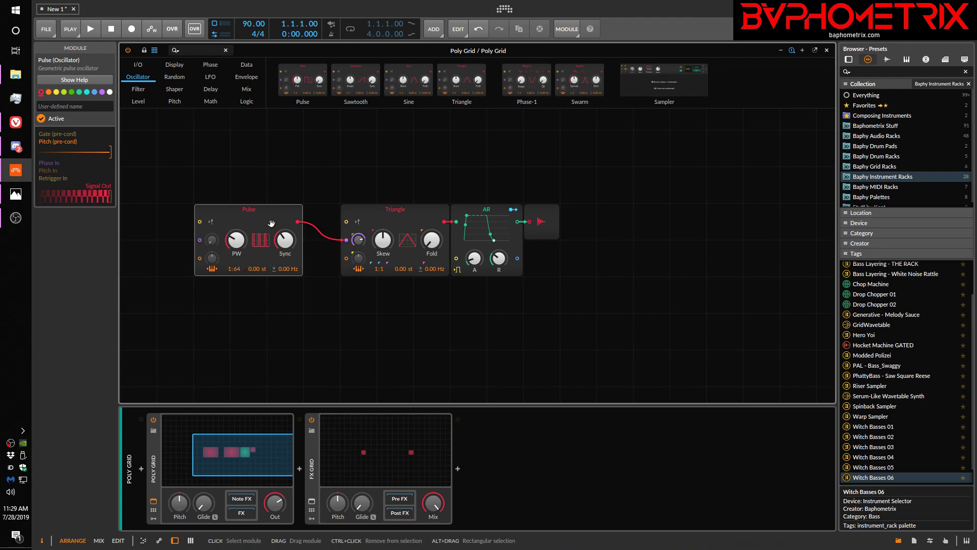
pyautogui.click(375, 221)
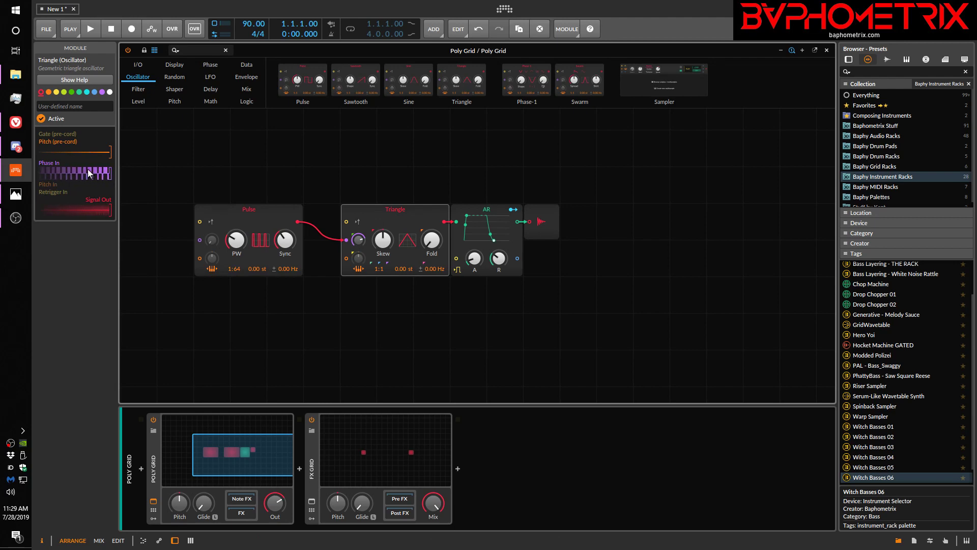
pyautogui.doubleClick(235, 244)
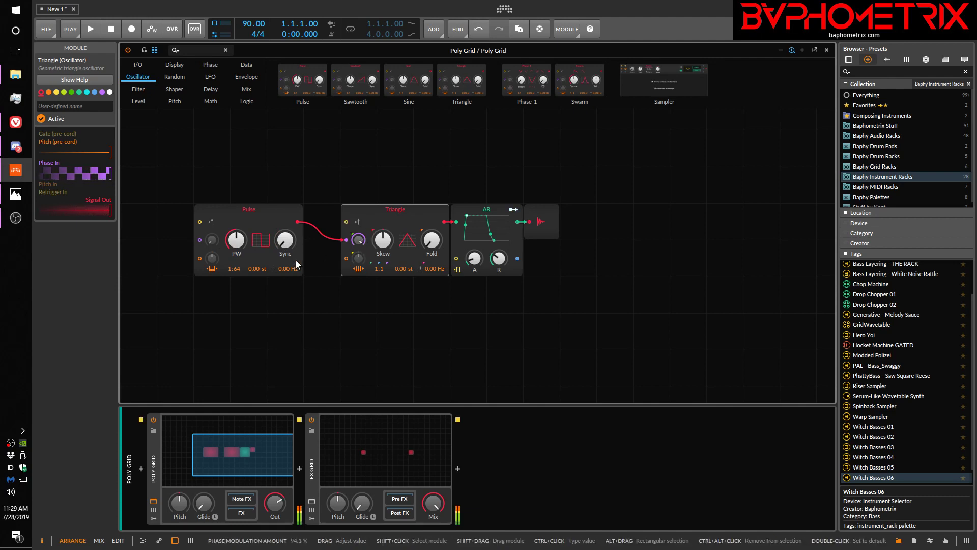
pyautogui.moveTo(240, 238)
pyautogui.mouseDown()
pyautogui.moveTo(240, 222)
pyautogui.moveTo(239, 236)
pyautogui.mouseUp()
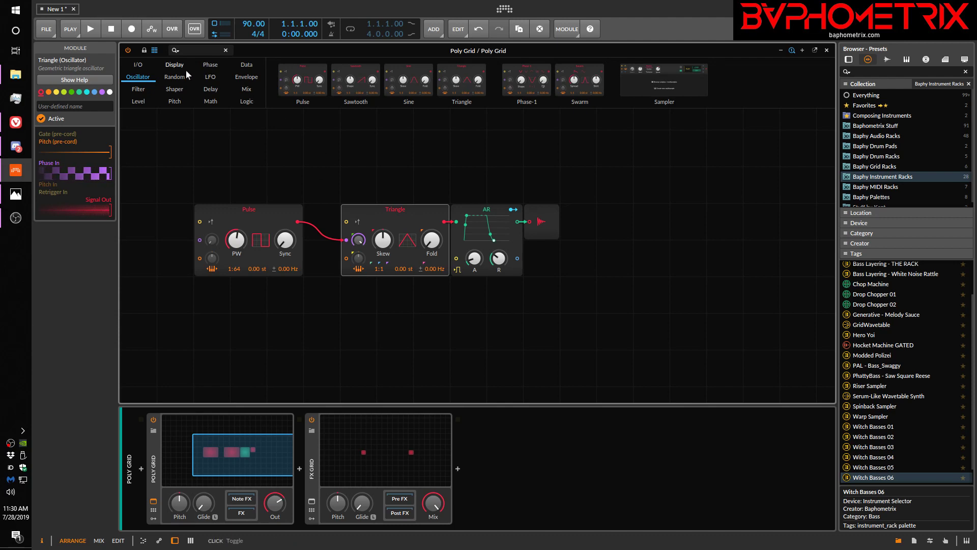
# Replace the Pulse with an S/H LFO random module, setting its smoothing to about 99 % and feedback to about -69 %.
pyautogui.click(175, 77)
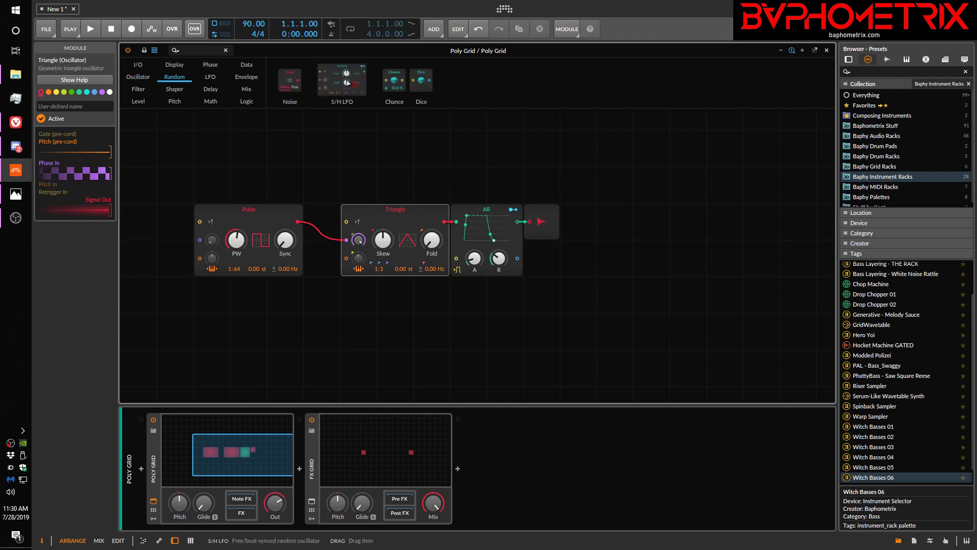
pyautogui.moveTo(236, 233); pyautogui.dragTo(237, 232)
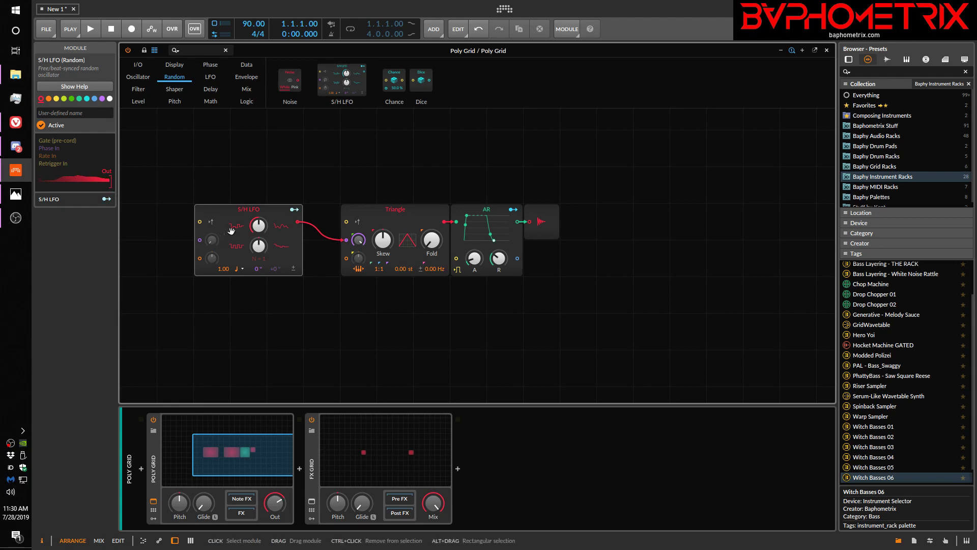
pyautogui.moveTo(258, 225)
pyautogui.mouseDown()
pyautogui.moveTo(259, 255)
pyautogui.moveTo(258, 225)
pyautogui.mouseUp()
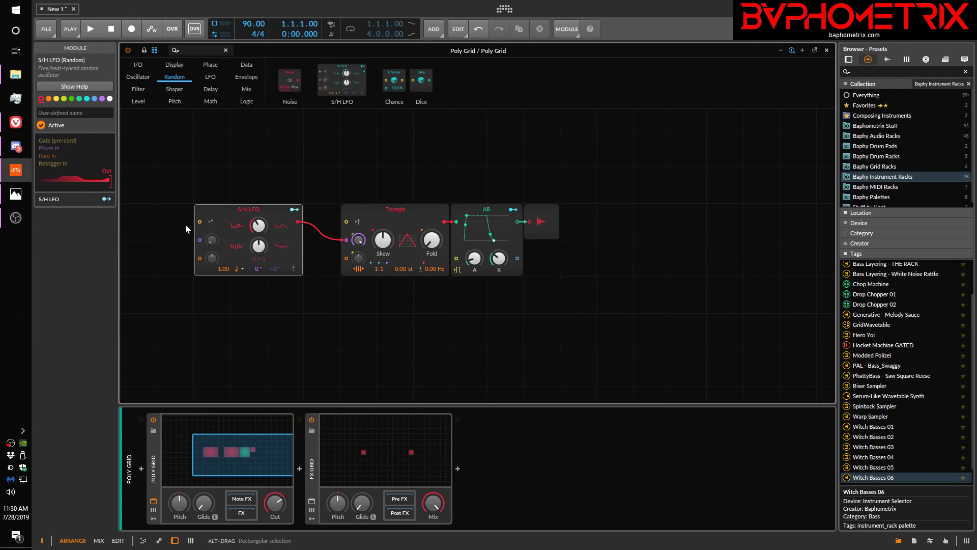
pyautogui.moveTo(258, 247); pyautogui.dragTo(258, 224)
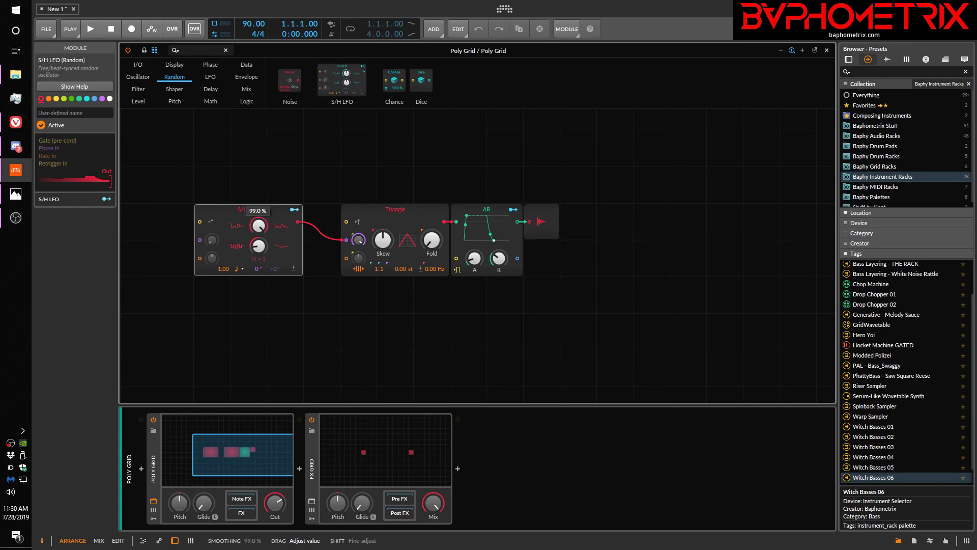
pyautogui.moveTo(258, 225); pyautogui.dragTo(258, 225)
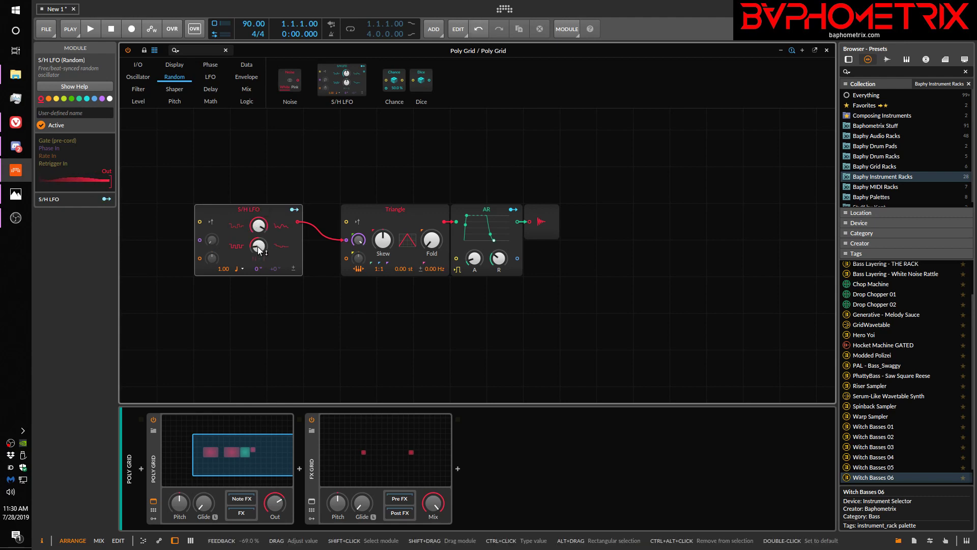
pyautogui.click(258, 247)
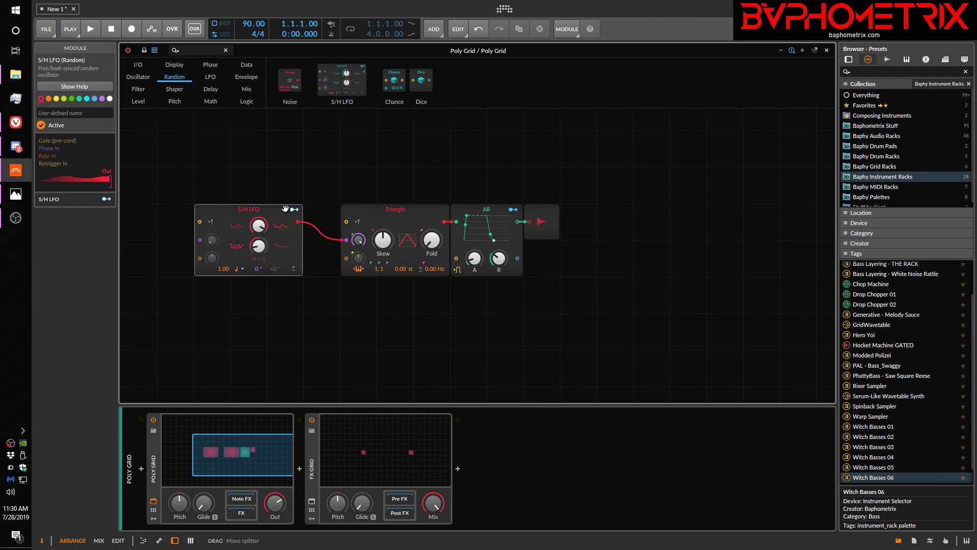
# Disconnect the S/H LFO from the Triangle's phase input.
pyautogui.click(380, 220)
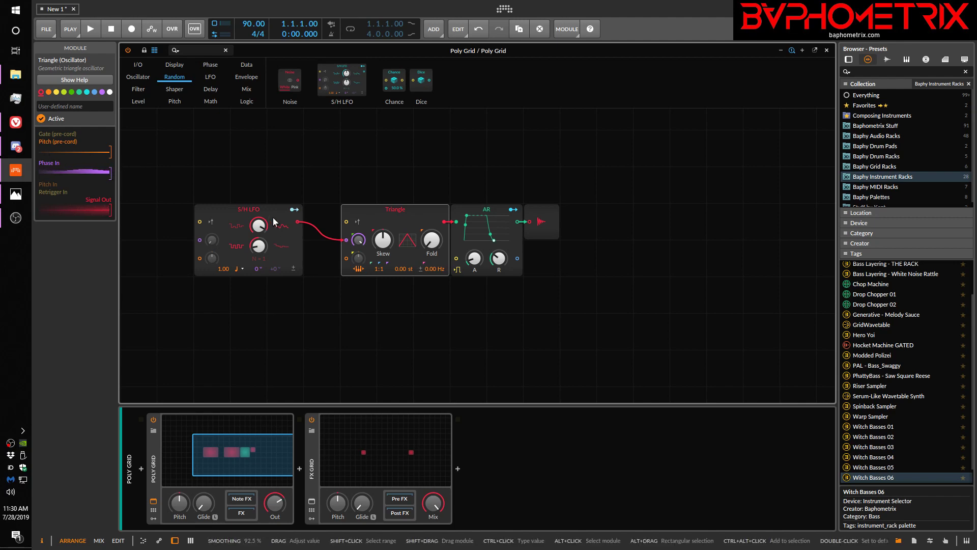
pyautogui.moveTo(347, 240); pyautogui.dragTo(222, 181)
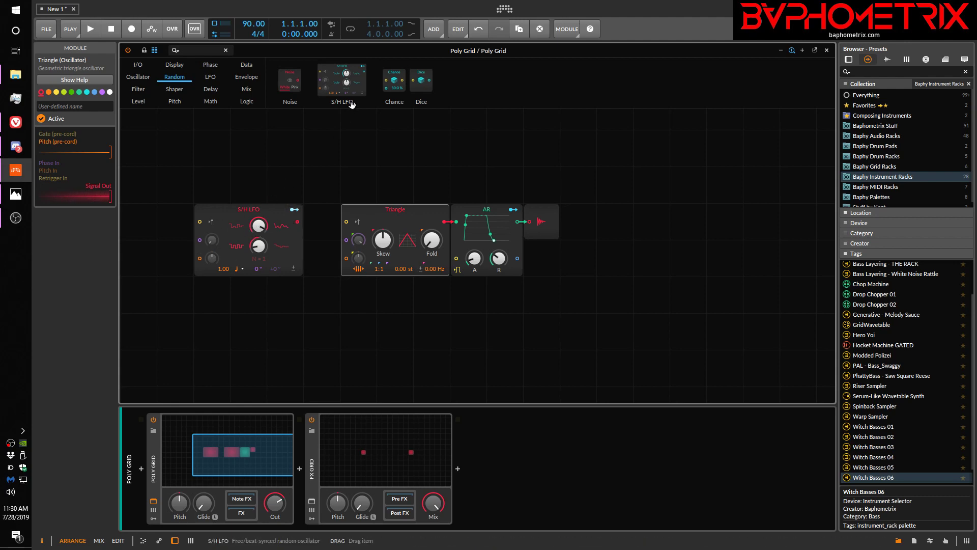
# Add a Chance module and try its trigger output on the Triangle's retrigger and phase inputs, finally unpatching it.
pyautogui.moveTo(395, 81); pyautogui.dragTo(346, 222)
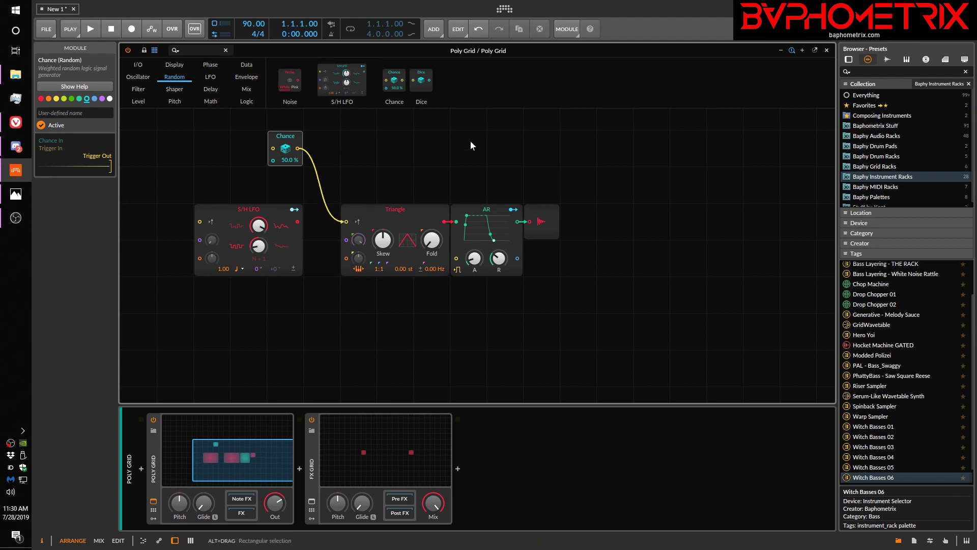
pyautogui.doubleClick(346, 222)
pyautogui.moveTo(298, 149); pyautogui.dragTo(345, 222)
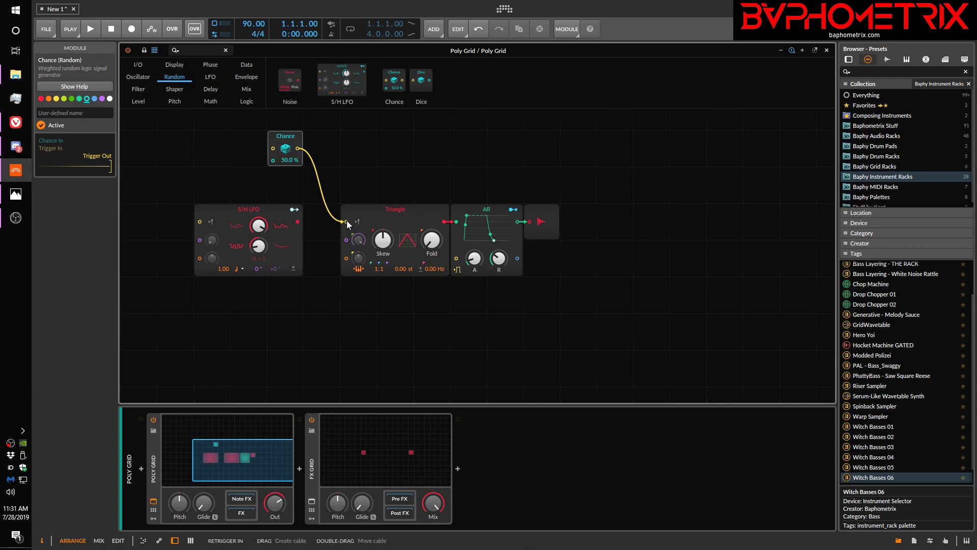
pyautogui.moveTo(347, 221); pyautogui.dragTo(347, 242)
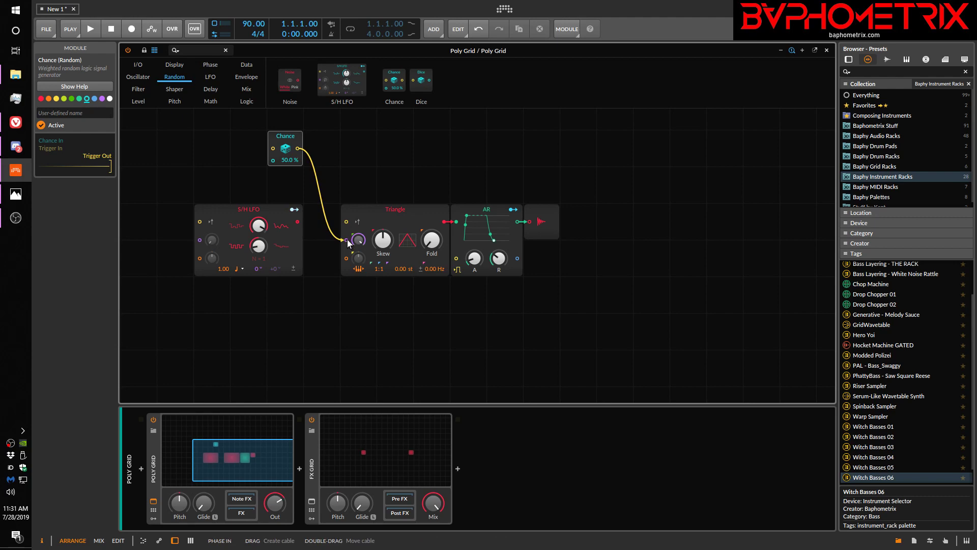
pyautogui.doubleClick(346, 241)
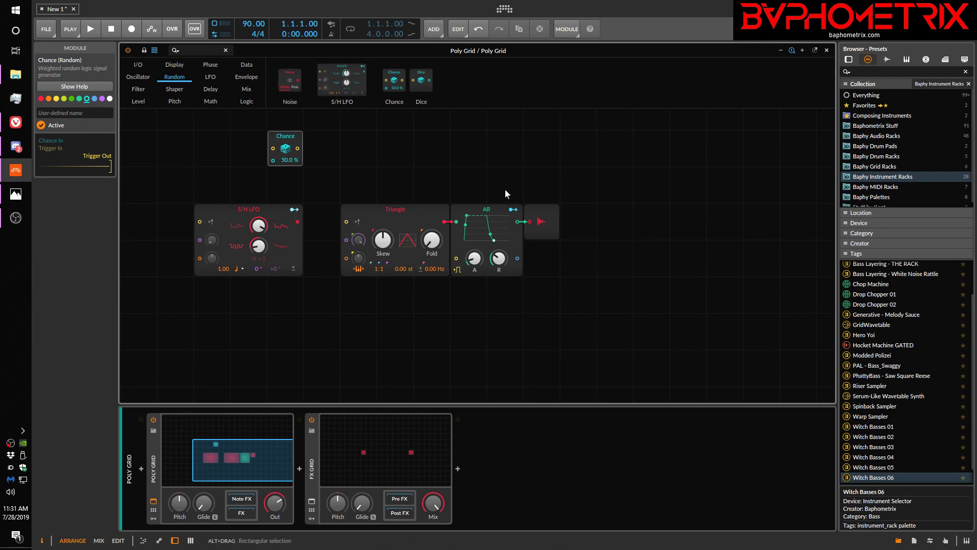
# Move the AR and output modules away from the Triangle, and patch the S/H LFO into the Triangle's retrigger, phase and pitch inputs.
pyautogui.moveTo(505, 189); pyautogui.dragTo(597, 231)
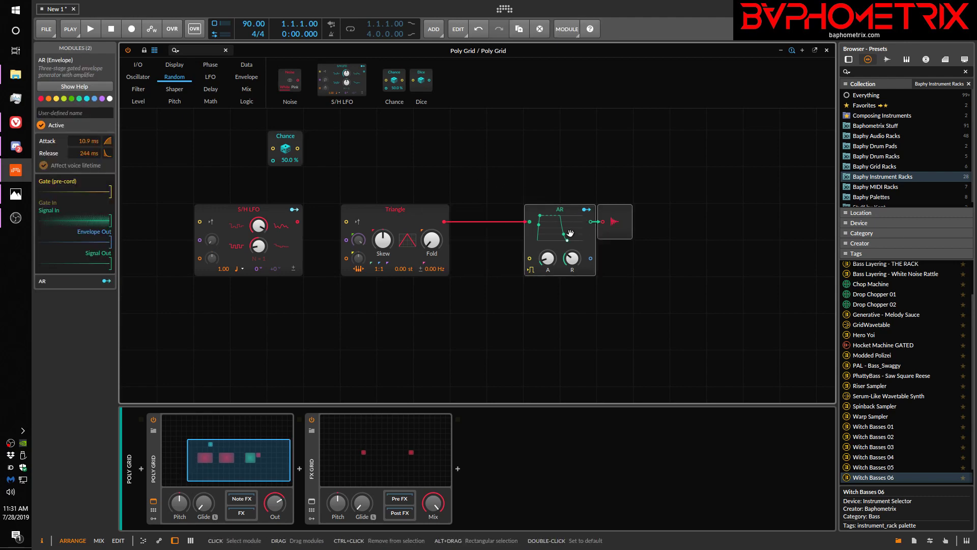
pyautogui.click(398, 212)
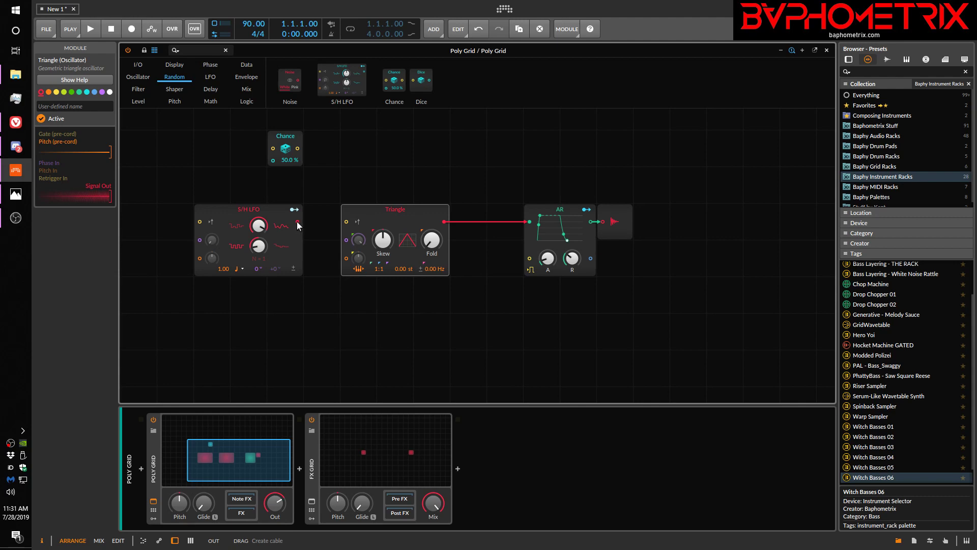
pyautogui.moveTo(298, 222); pyautogui.dragTo(347, 258)
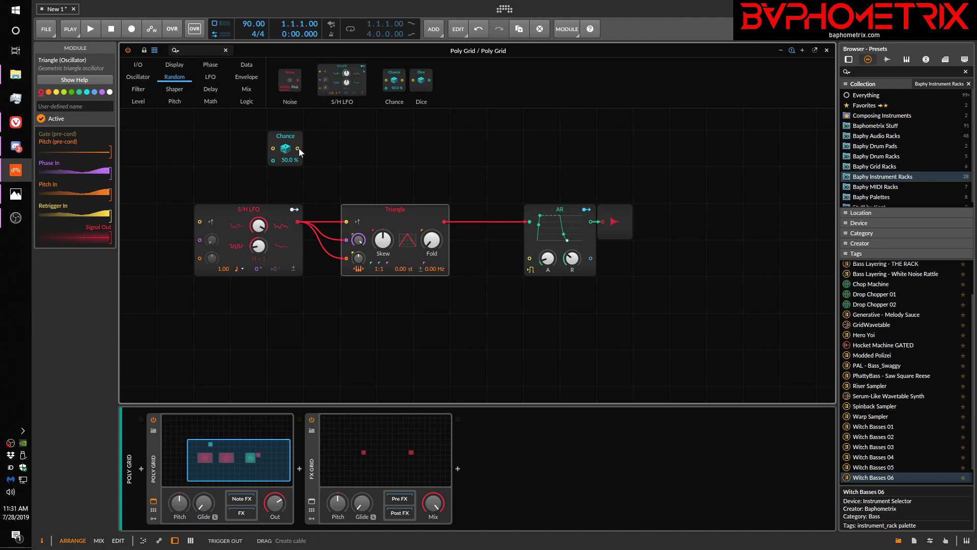
# Patch the Chance module's trigger output into both the Triangle's retrigger input and the AR's signal input.
pyautogui.moveTo(302, 153); pyautogui.dragTo(346, 222)
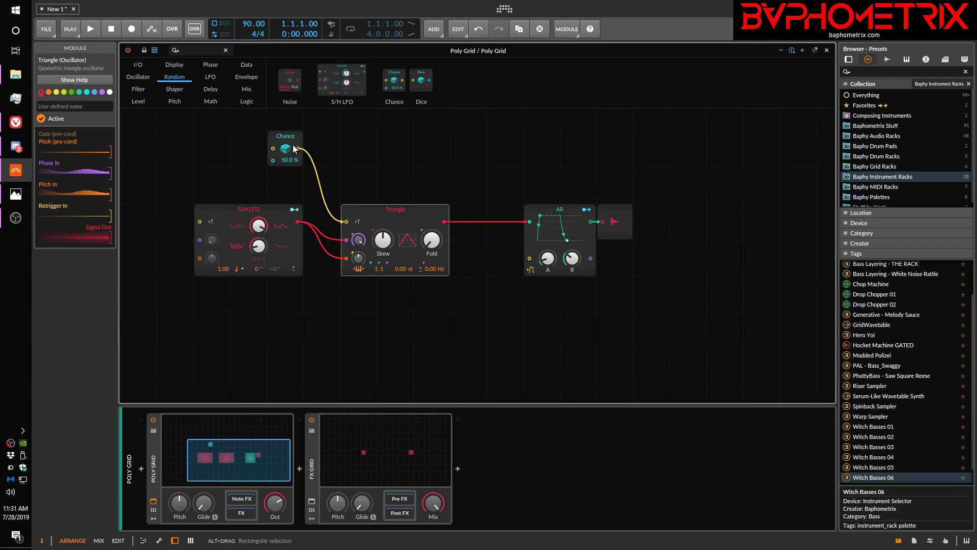
pyautogui.moveTo(298, 148); pyautogui.dragTo(529, 222)
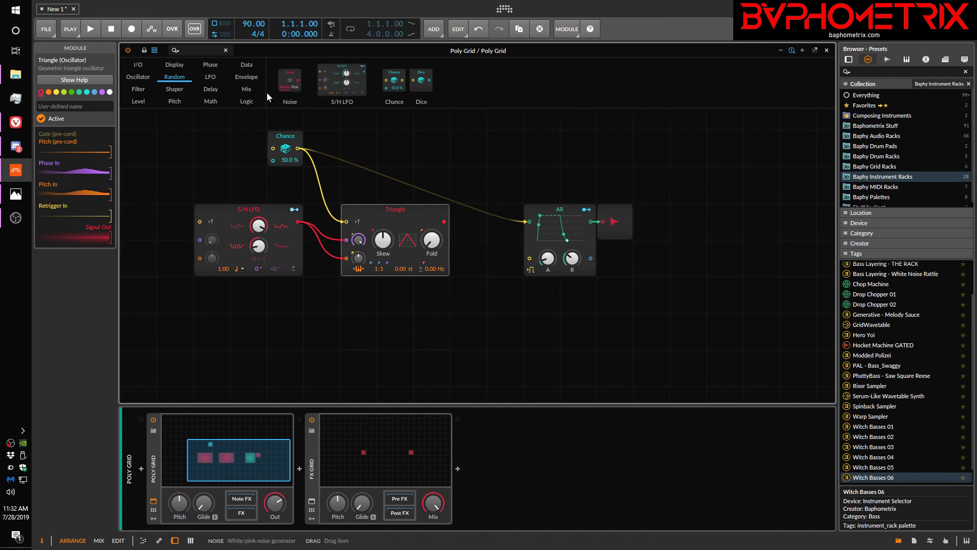
# Insert a Mixer before the AR with more space after the Triangle, and patch the S/H LFO into the Mixer's second channel.
pyautogui.click(248, 89)
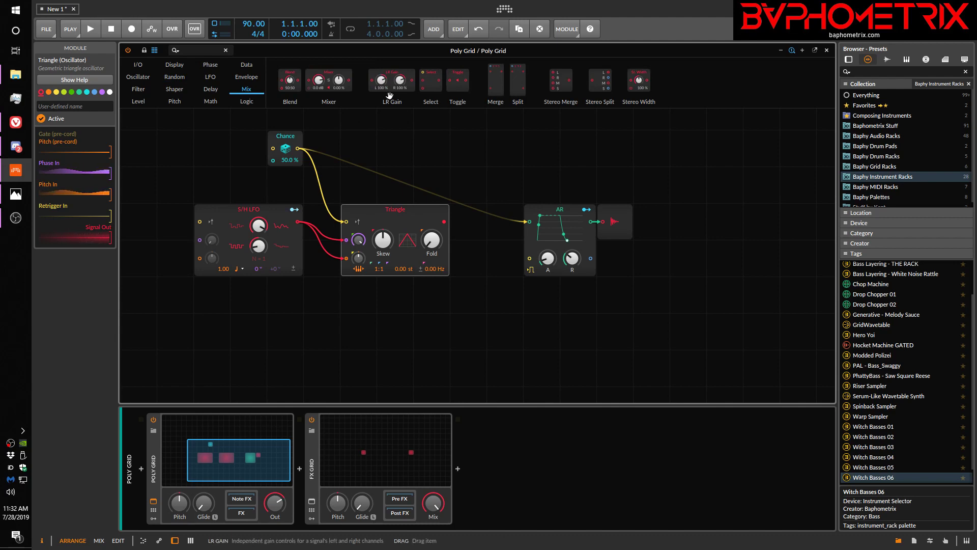
pyautogui.moveTo(329, 74); pyautogui.dragTo(531, 227)
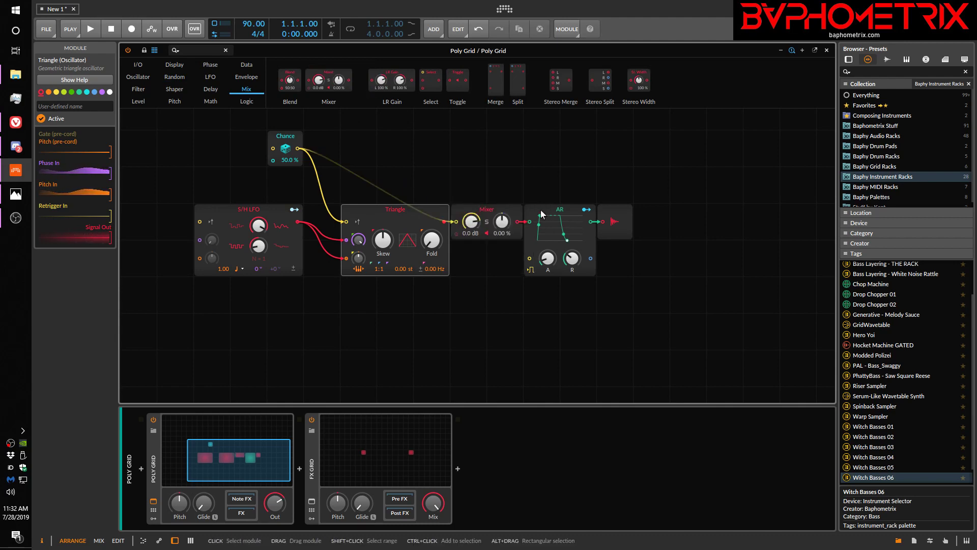
pyautogui.moveTo(488, 177); pyautogui.dragTo(634, 241)
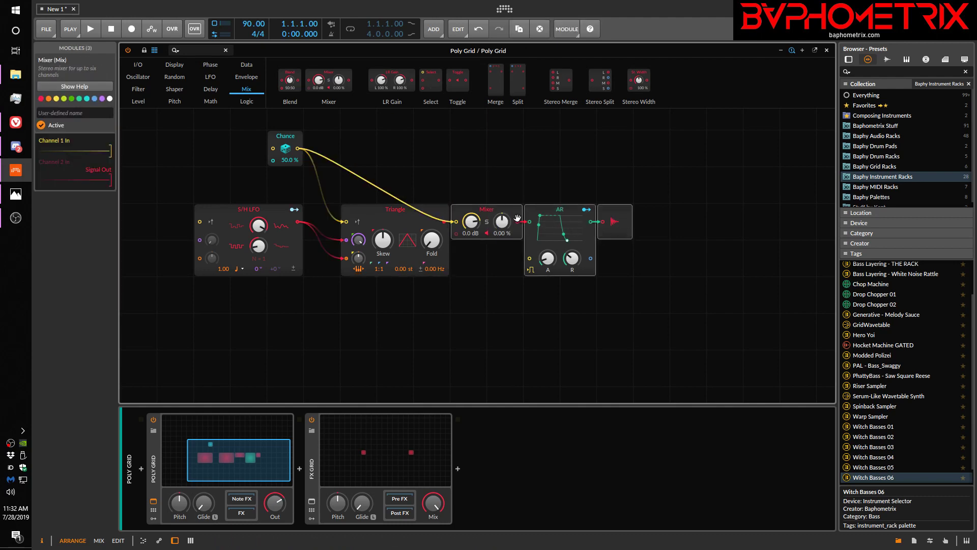
pyautogui.moveTo(514, 211); pyautogui.dragTo(587, 210)
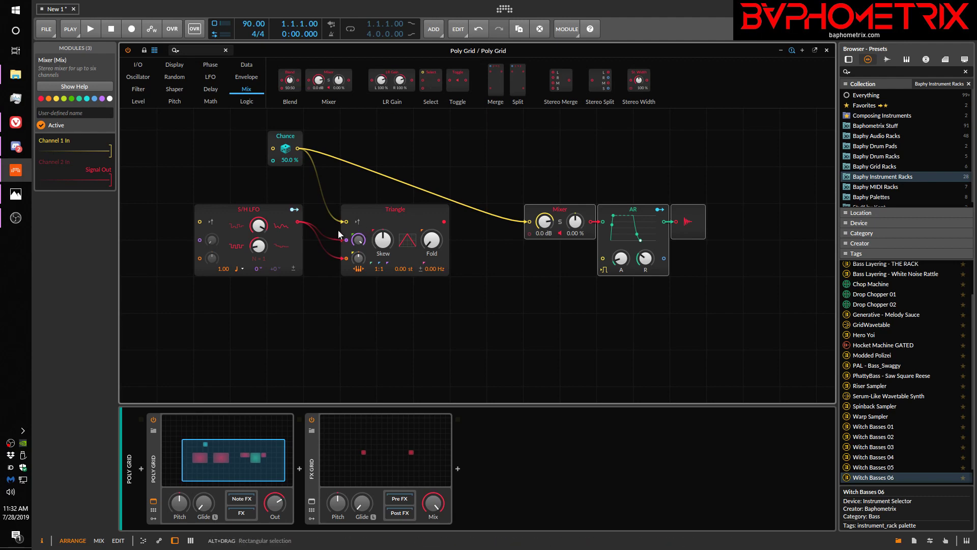
pyautogui.moveTo(299, 223); pyautogui.dragTo(533, 233)
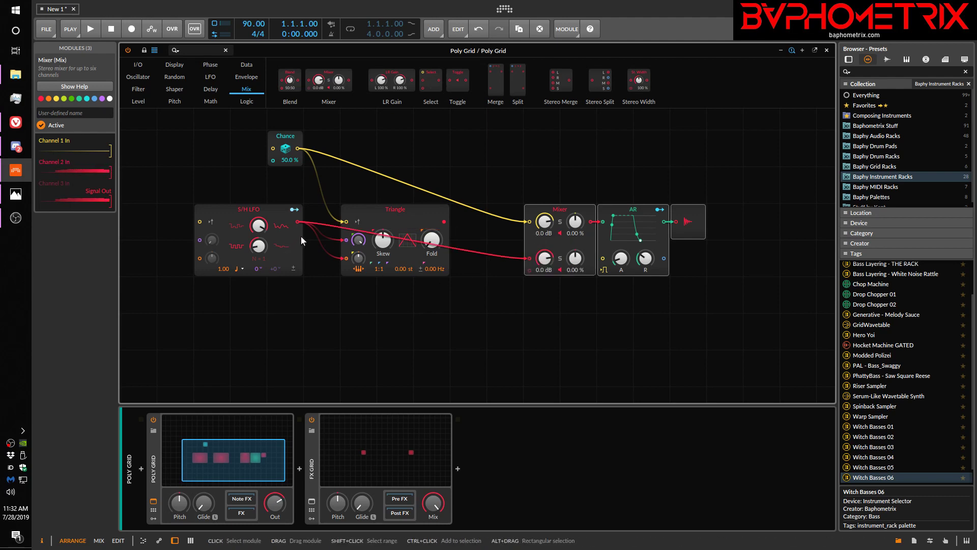
# Add a Sine oscillator above the Mixer and patch its output into the Mixer's third channel.
pyautogui.click(175, 77)
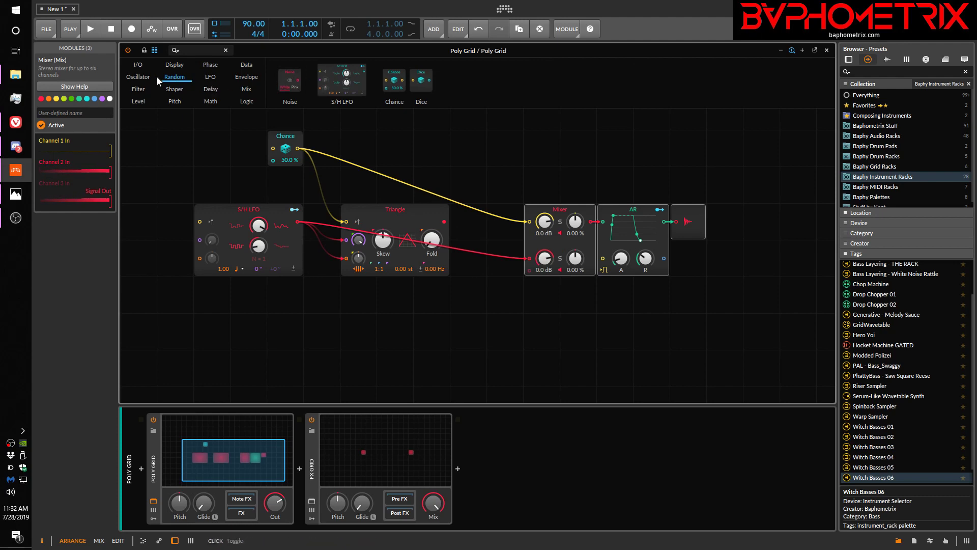
pyautogui.click(141, 76)
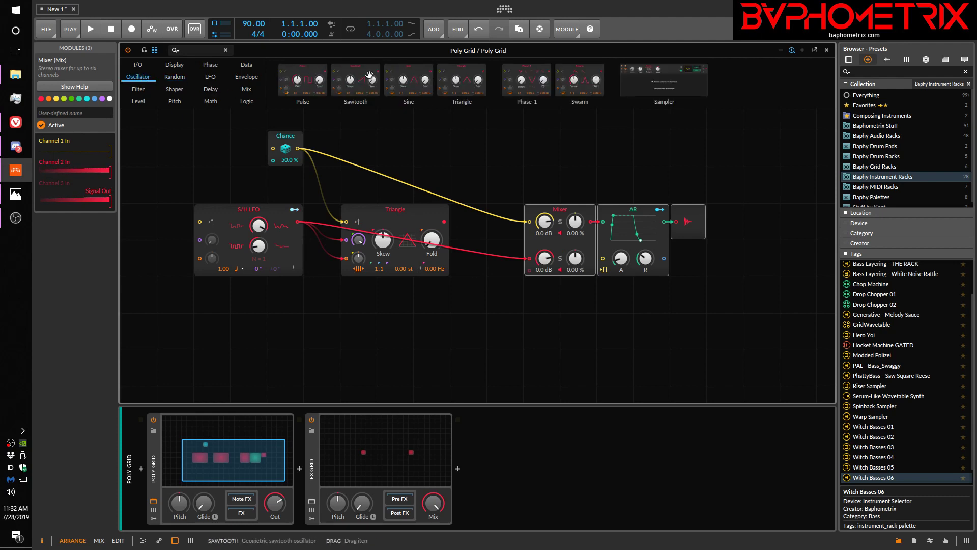
pyautogui.moveTo(409, 70); pyautogui.dragTo(506, 128)
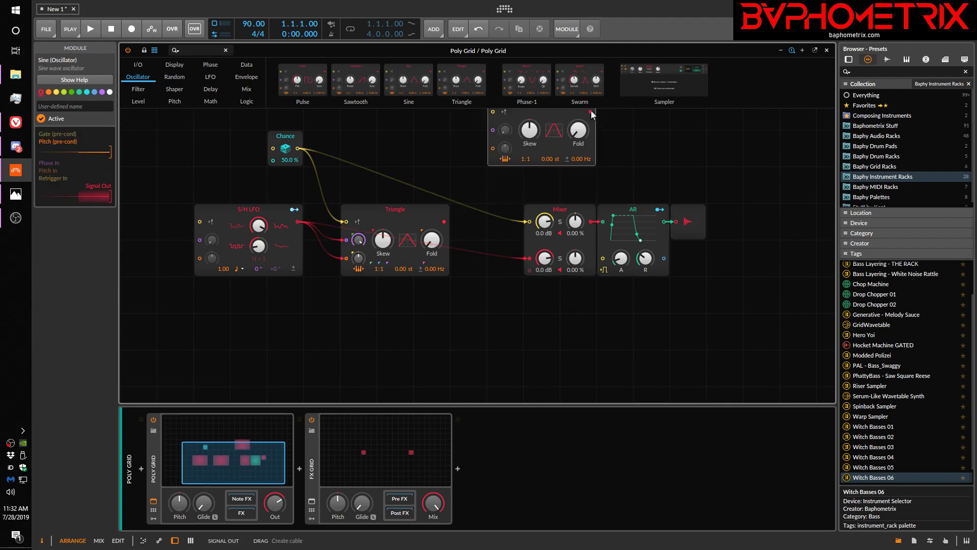
pyautogui.moveTo(591, 111); pyautogui.dragTo(533, 275)
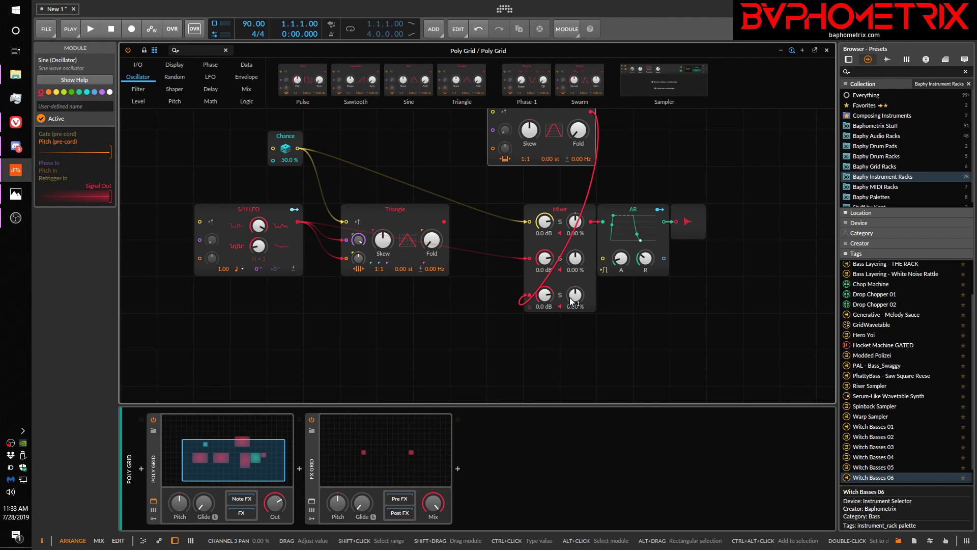
# Undo the Sine, Mixer and Chance patching, plus the S/H LFO cables to the Triangle's phase and pitch inputs.
pyautogui.hotkey('ctrl', 'z')
pyautogui.hotkey('ctrl', 'z')
pyautogui.hotkey('ctrl', 'z')
pyautogui.hotkey('ctrl', 'z')
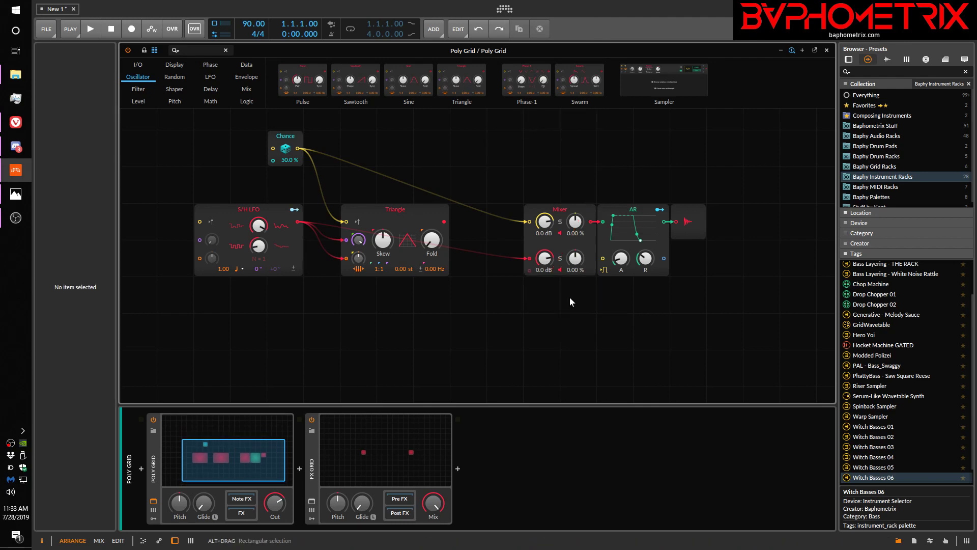
pyautogui.hotkey('ctrl', 'z')
pyautogui.hotkey('ctrl', 'z')
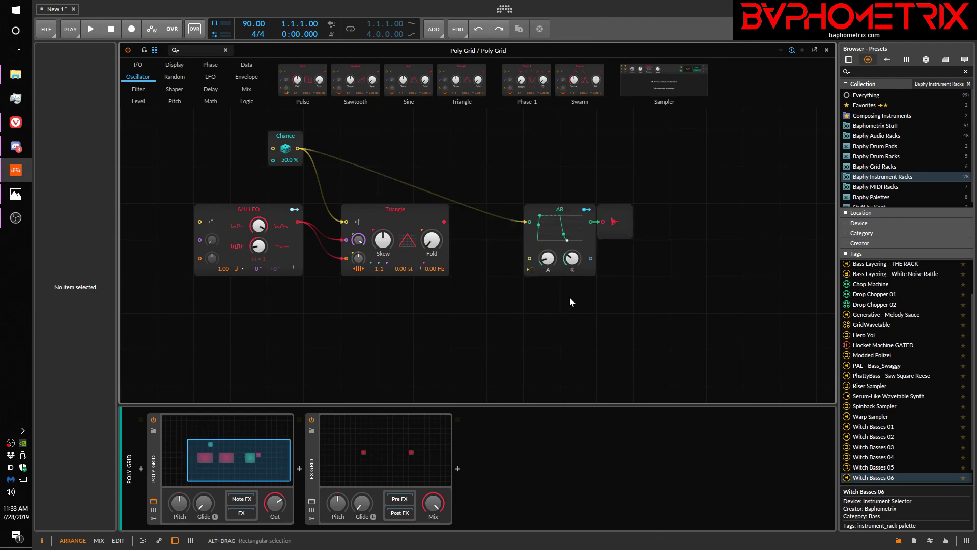
pyautogui.hotkey('ctrl', 'z')
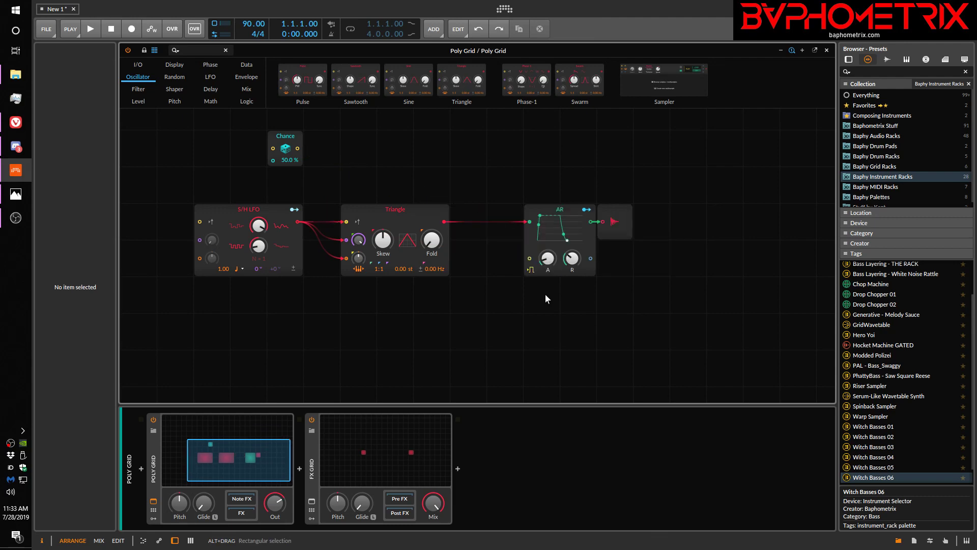
pyautogui.hotkey('ctrl', 'z')
pyautogui.hotkey('ctrl', 'z')
# Delete the Chance and S/H LFO modules from the patch.
pyautogui.click(287, 136)
pyautogui.press('Delete')
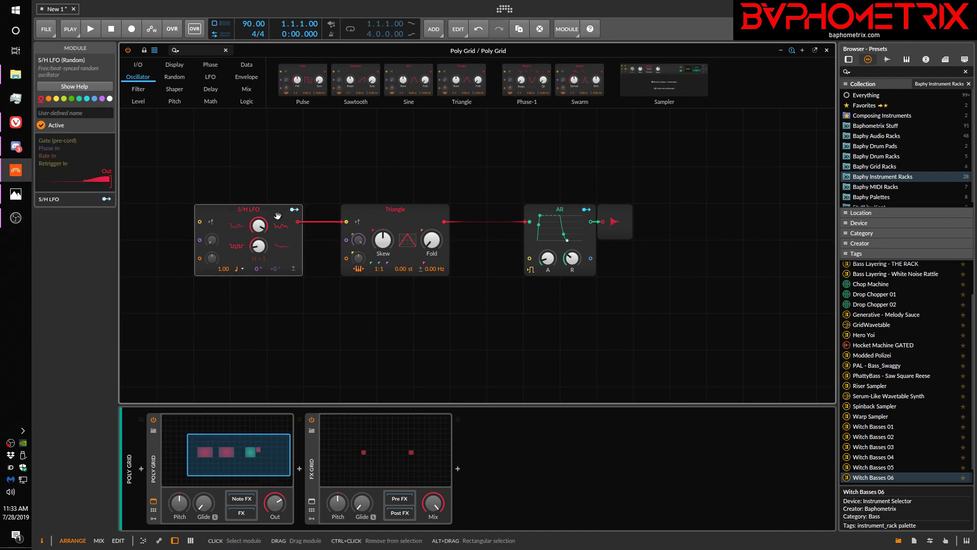
pyautogui.press('Delete')
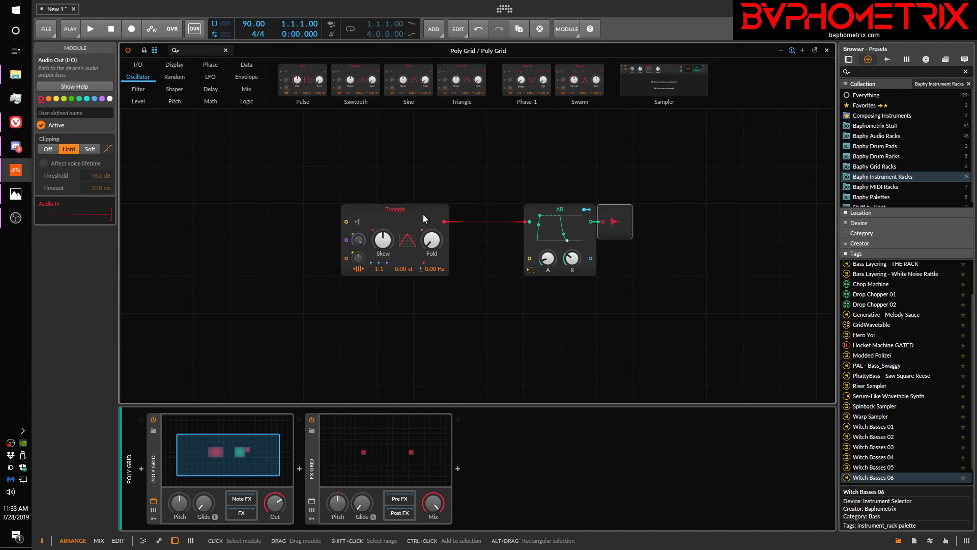
# Reposition the Triangle, AR and output with a gap between them, and insert a Mixer directly before the AR.
pyautogui.moveTo(423, 213); pyautogui.dragTo(515, 224)
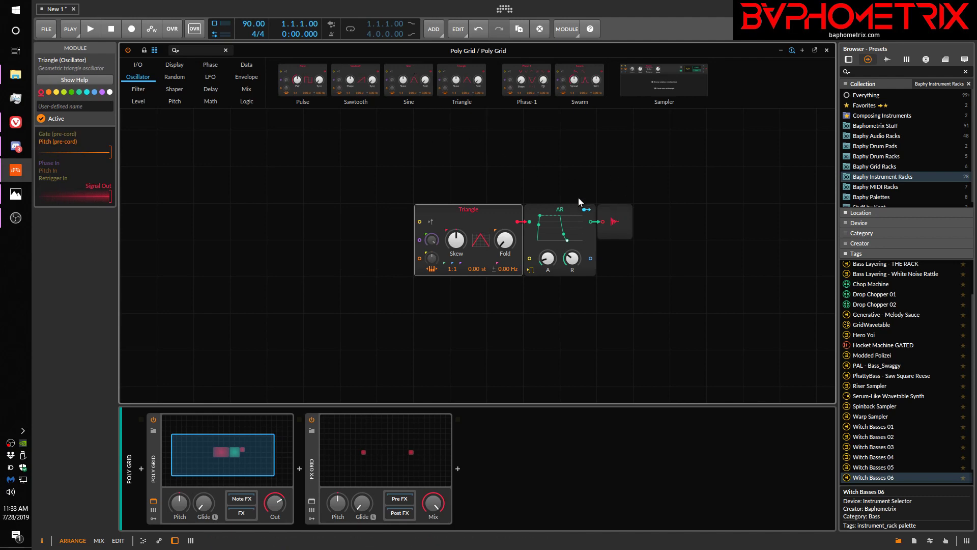
pyautogui.moveTo(574, 181)
pyautogui.mouseDown()
pyautogui.moveTo(629, 225)
pyautogui.moveTo(742, 220)
pyautogui.mouseUp()
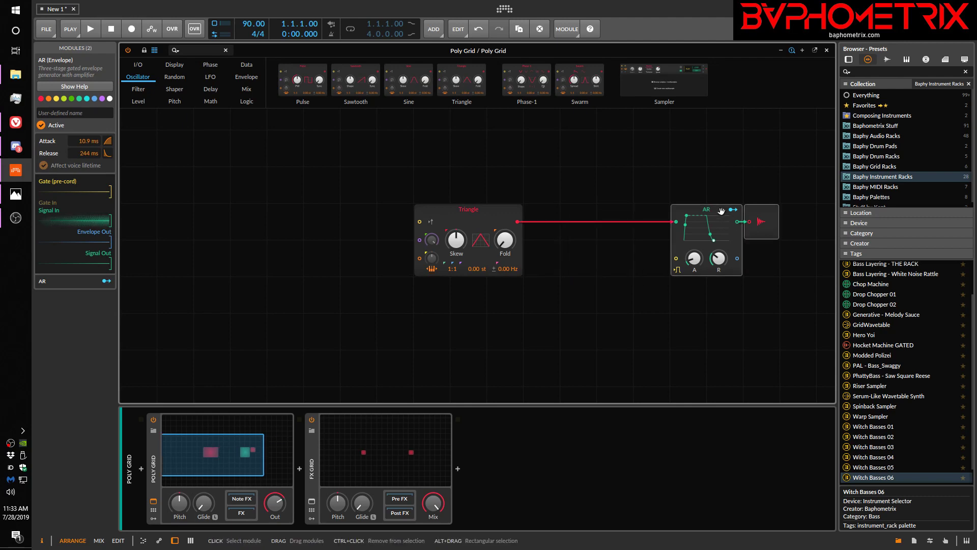
pyautogui.click(247, 86)
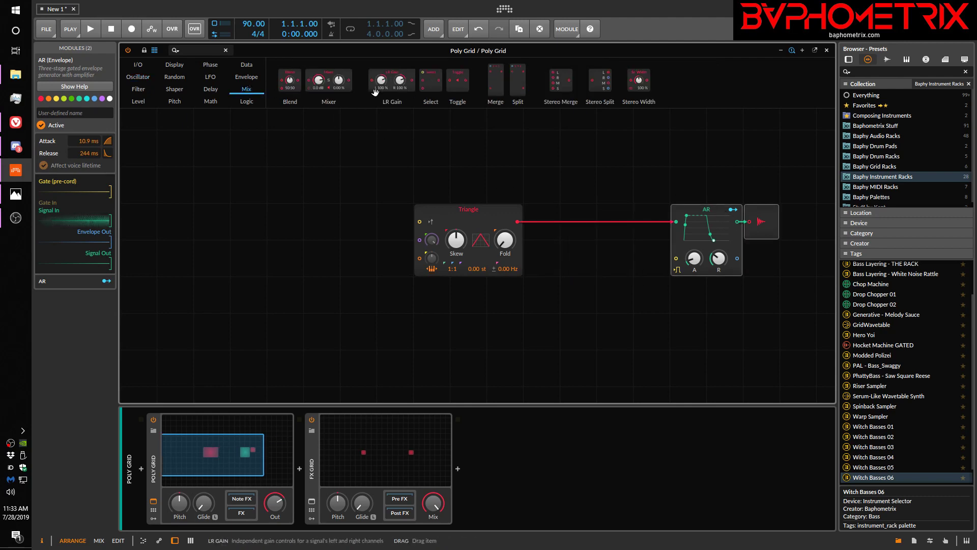
pyautogui.moveTo(342, 83); pyautogui.dragTo(676, 224)
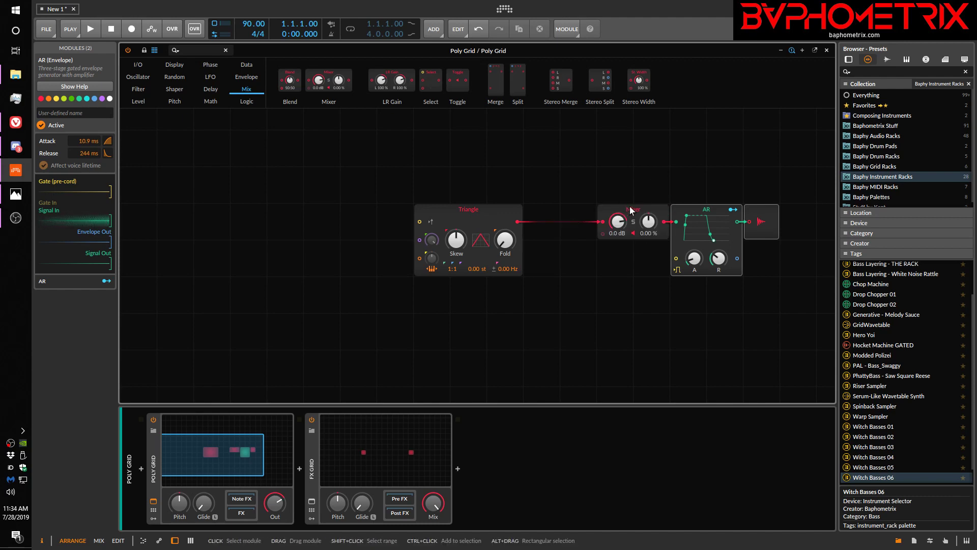
pyautogui.moveTo(614, 206)
pyautogui.mouseDown()
pyautogui.moveTo(586, 224)
pyautogui.moveTo(593, 212)
pyautogui.moveTo(615, 217)
pyautogui.mouseUp()
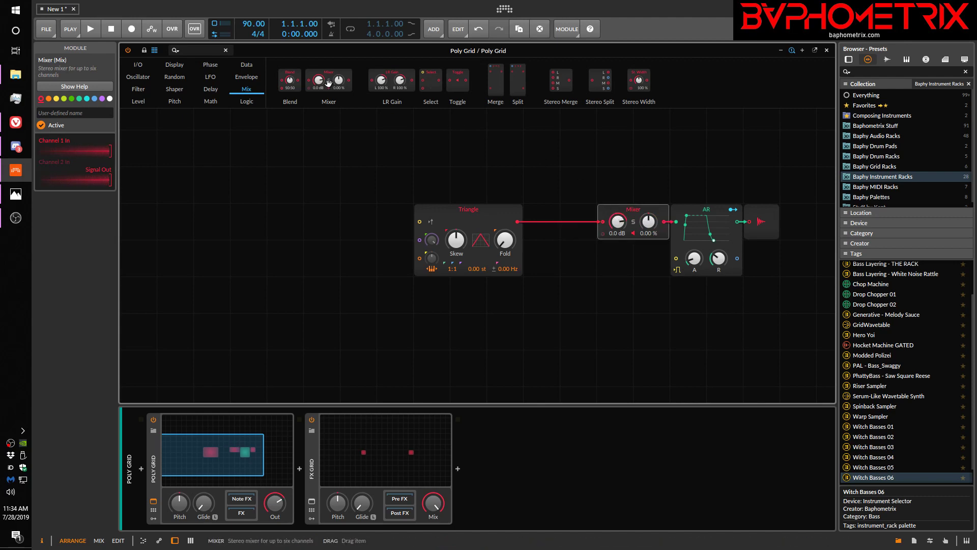
# Add a Sine oscillator feeding the Mixer's second channel and place it directly below the Triangle.
pyautogui.click(144, 79)
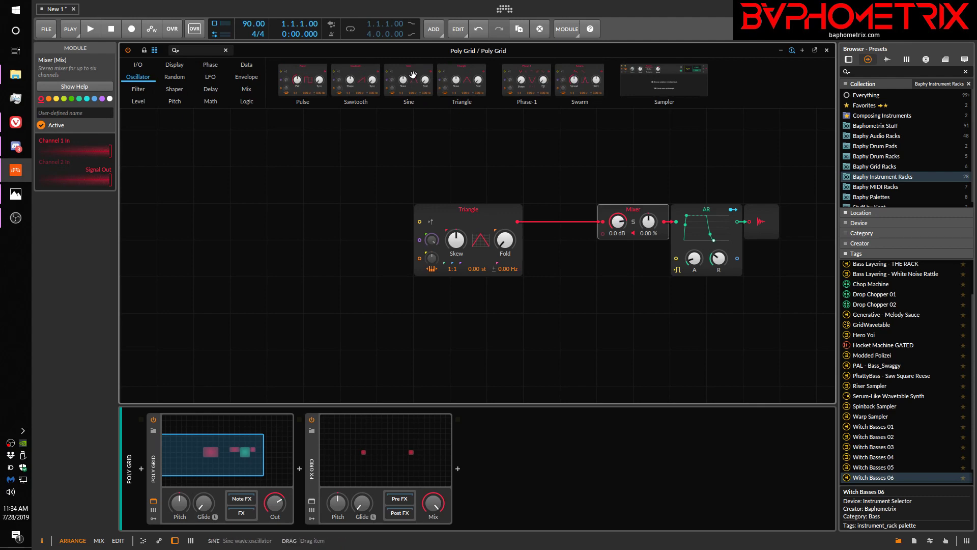
pyautogui.moveTo(413, 77); pyautogui.dragTo(602, 227)
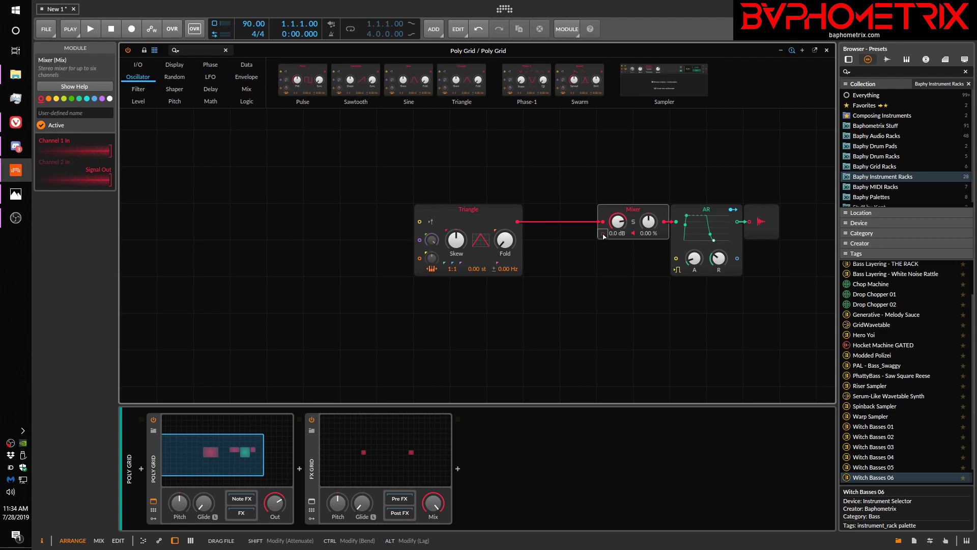
pyautogui.moveTo(603, 233); pyautogui.dragTo(602, 234)
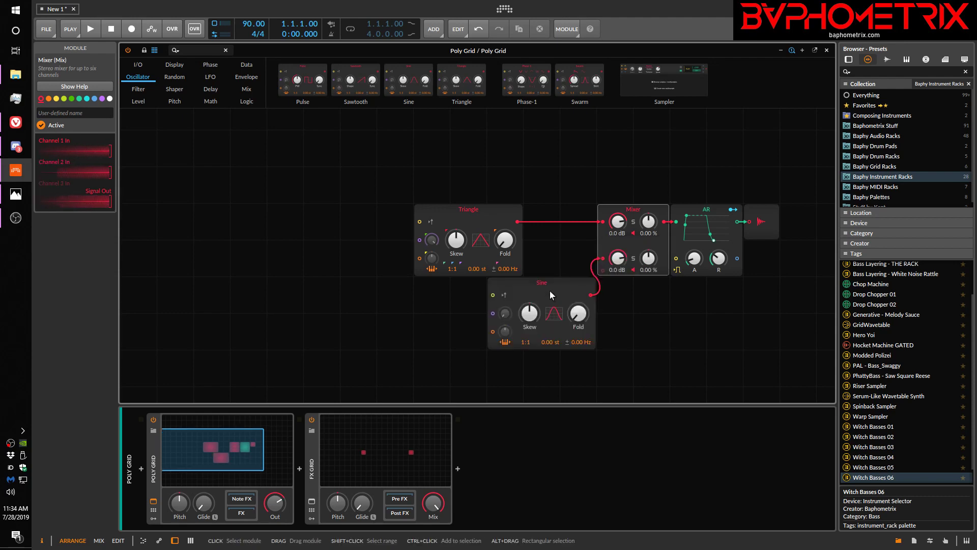
pyautogui.moveTo(550, 292); pyautogui.dragTo(476, 291)
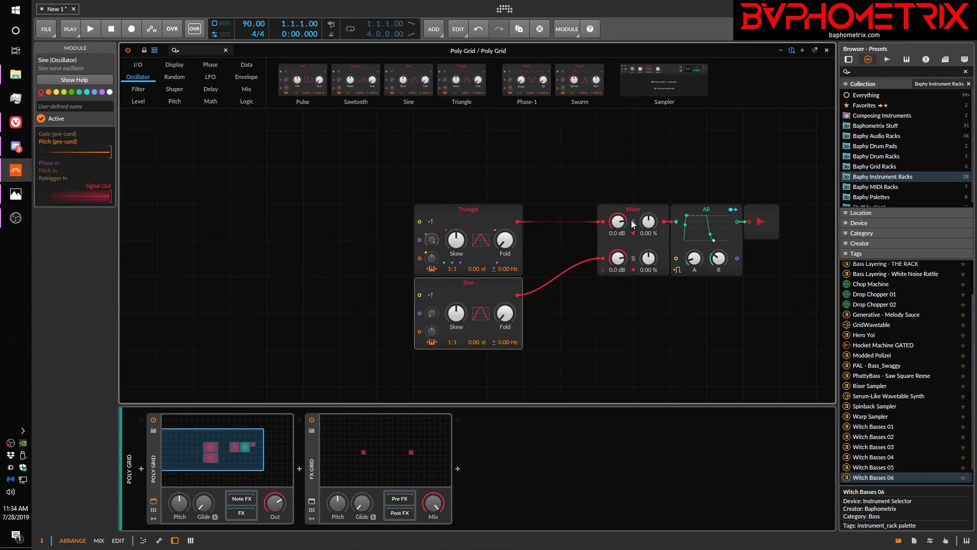
# Set the Mixer's first channel to -2.8 dB with -68% pan and its second channel to -3.5 dB with 79% pan.
pyautogui.moveTo(618, 223); pyautogui.dragTo(625, 267)
pyautogui.moveTo(654, 219); pyautogui.dragTo(655, 224)
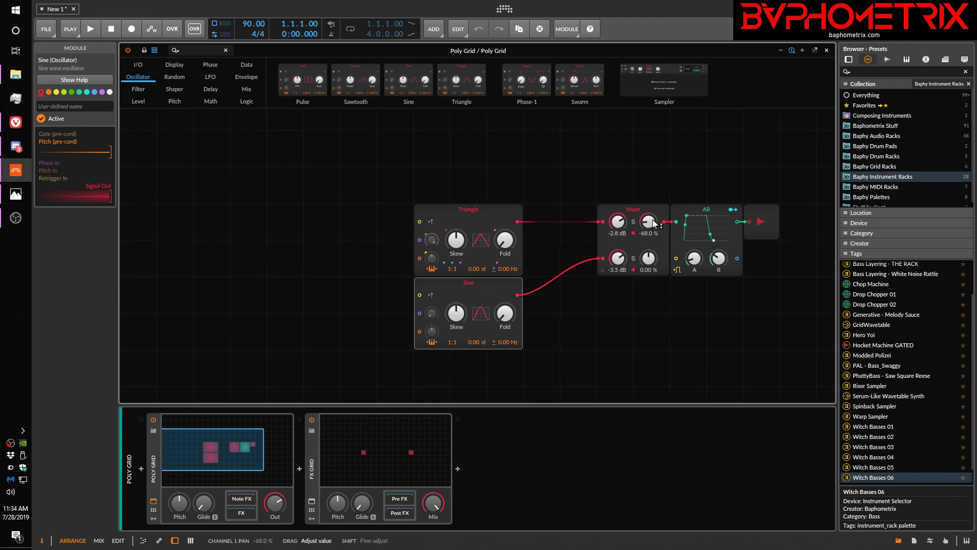
pyautogui.moveTo(653, 259); pyautogui.dragTo(655, 253)
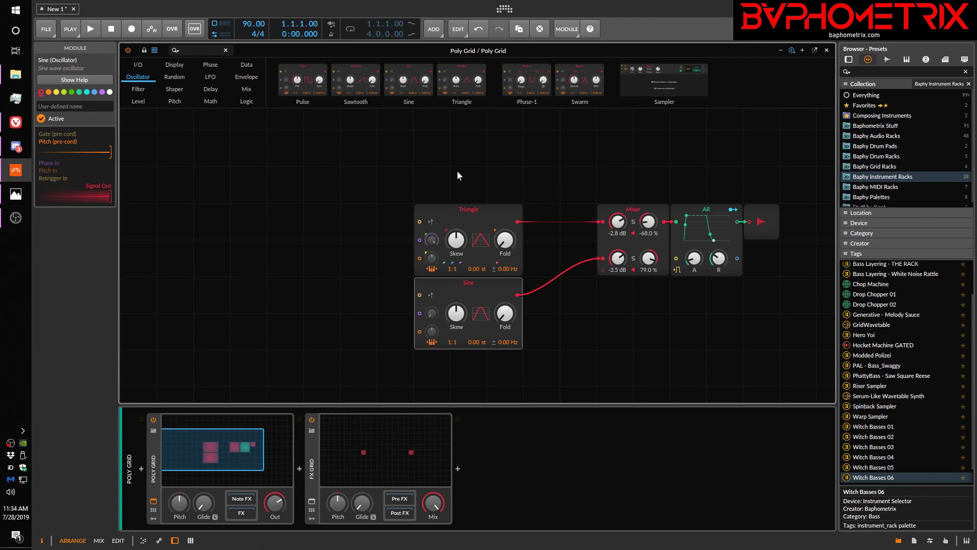
# Move the Triangle and Sine together farther away from the Mixer, and add a Sawtooth oscillator below the gap.
pyautogui.moveTo(456, 171); pyautogui.dragTo(484, 307)
pyautogui.moveTo(496, 223); pyautogui.dragTo(349, 223)
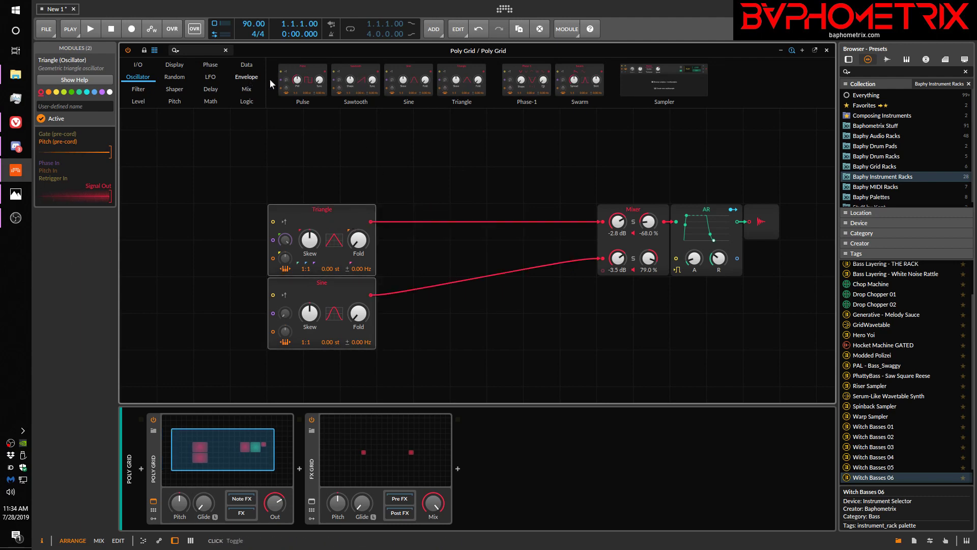
pyautogui.moveTo(359, 74); pyautogui.dragTo(451, 335)
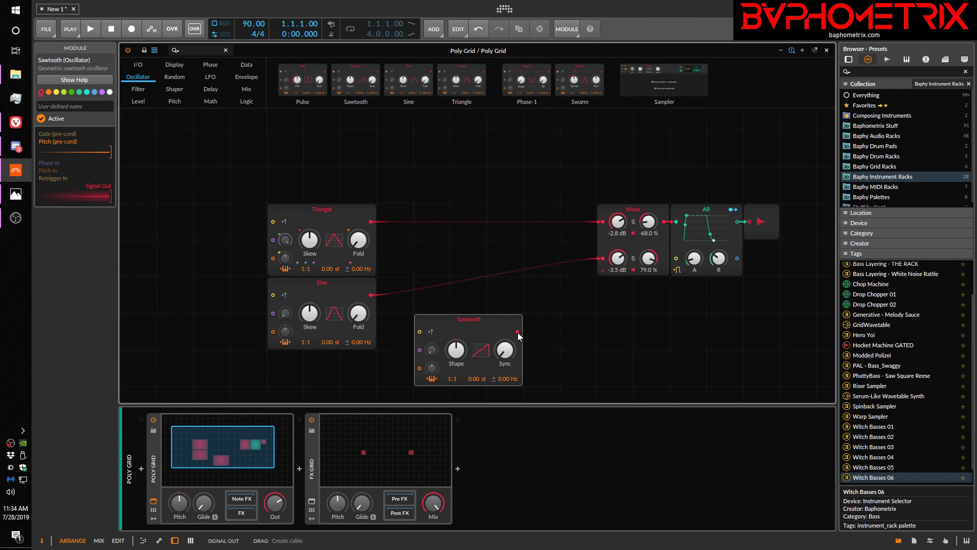
# Patch the Sawtooth output into a new third Mixer channel with a Value Scaler inserted in between.
pyautogui.moveTo(518, 334); pyautogui.dragTo(602, 272)
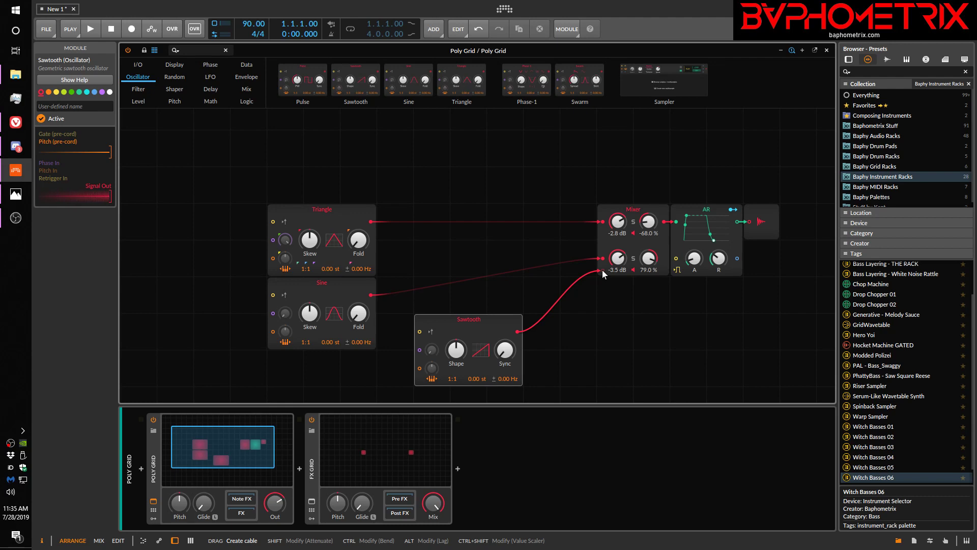
pyautogui.press('ctrl')
pyautogui.hotkey('ctrl', 'shift')
pyautogui.moveTo(601, 269); pyautogui.dragTo(602, 269)
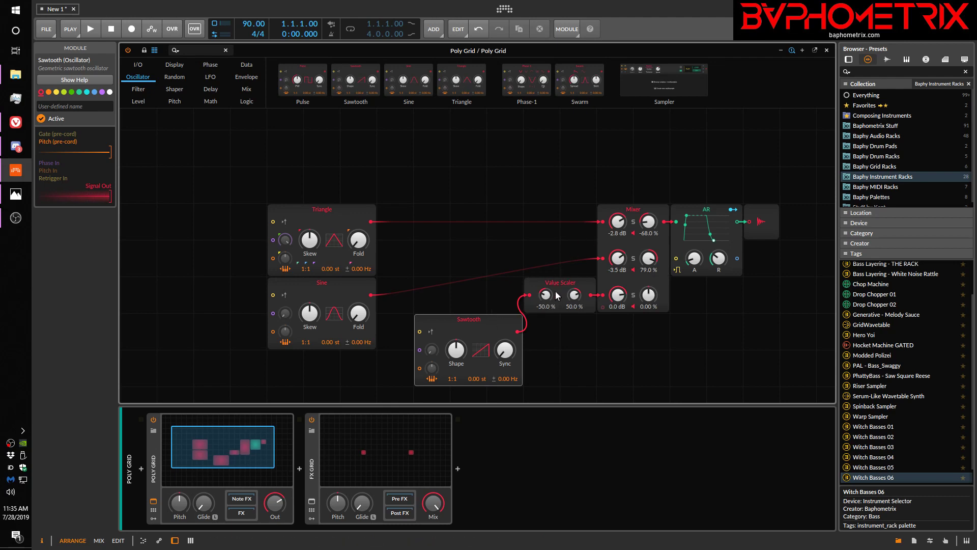
# Replace the Value Scaler between the Sawtooth and the Mixer with an Attenuate module.
pyautogui.moveTo(490, 332); pyautogui.dragTo(517, 331)
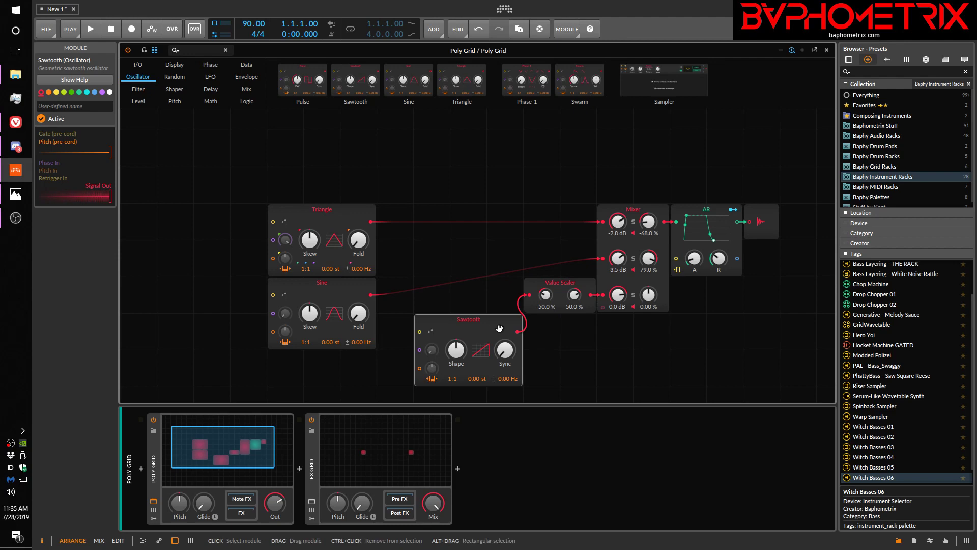
pyautogui.click(564, 285)
pyautogui.press('Delete')
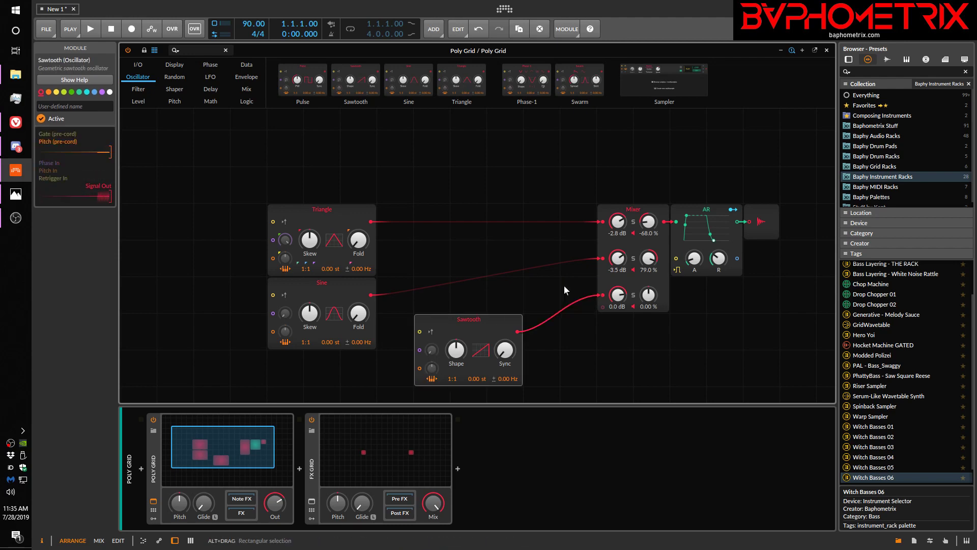
pyautogui.moveTo(603, 296); pyautogui.dragTo(603, 270)
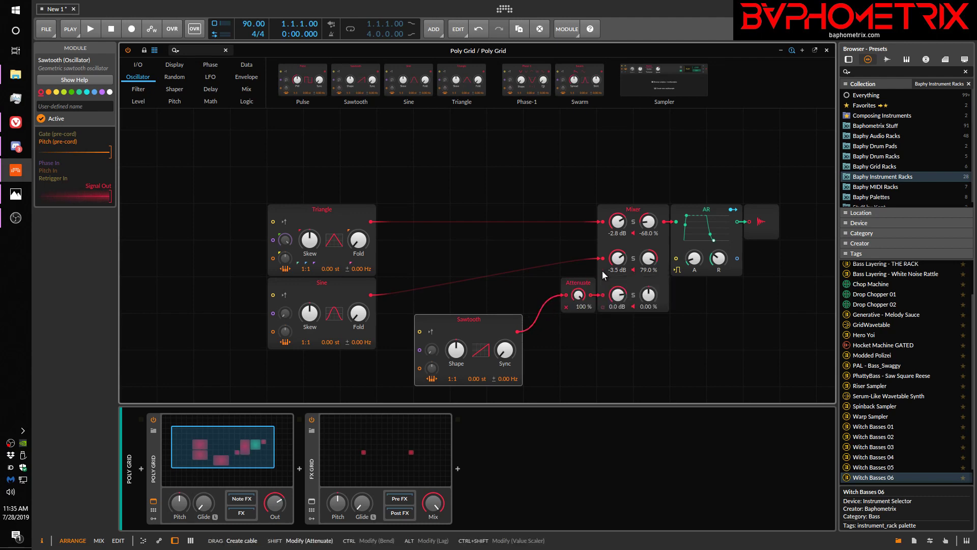
# Delete the Attenuate module and disconnect the Sawtooth from the Mixer's third channel.
pyautogui.click(566, 291)
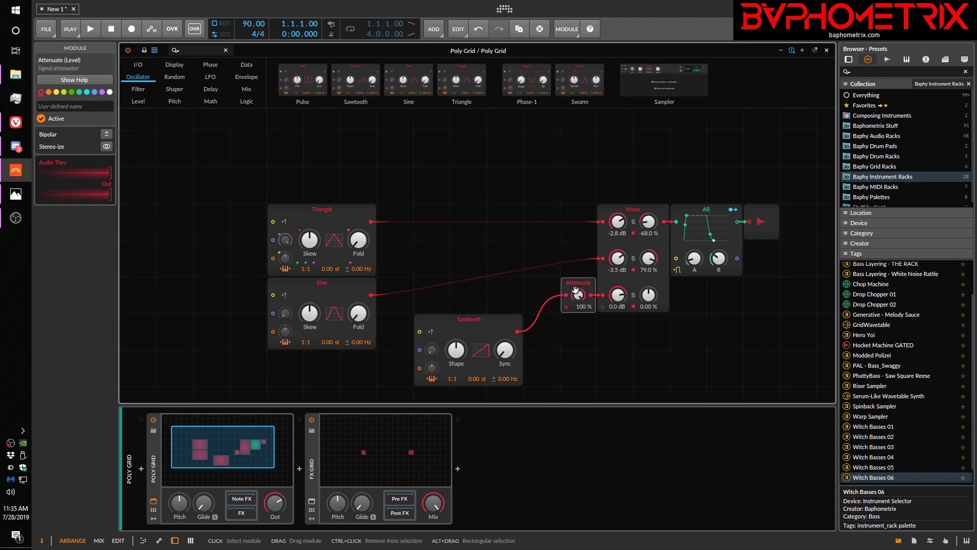
pyautogui.press('Delete')
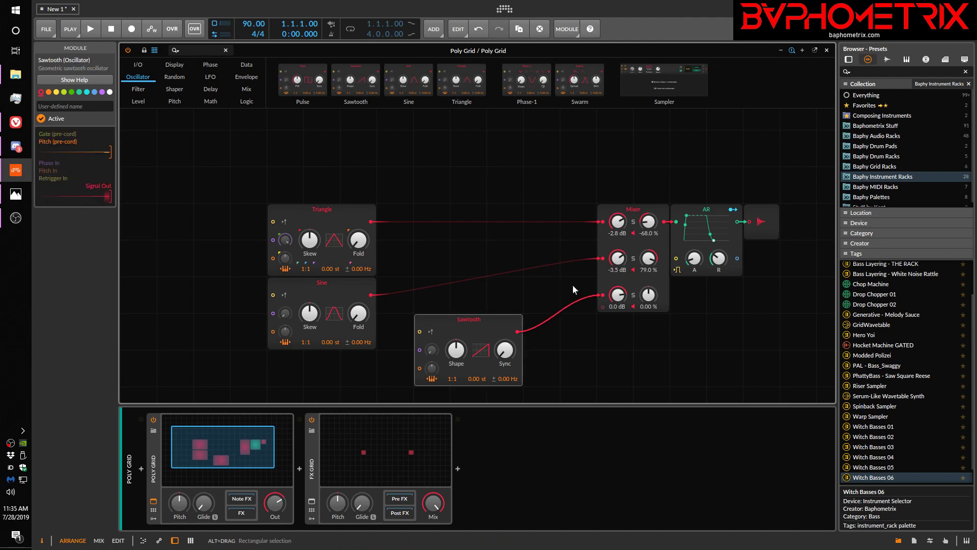
pyautogui.doubleClick(602, 295)
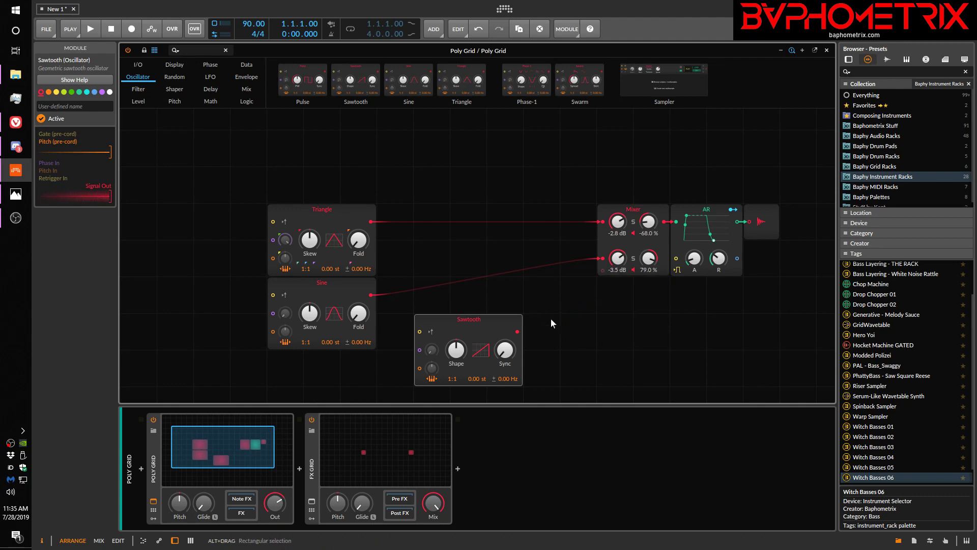
# Move the Mixer closer to the oscillators, and merge the Sawtooth with the Mixer's signal through an AM/RM module before the AR.
pyautogui.moveTo(640, 213); pyautogui.dragTo(529, 213)
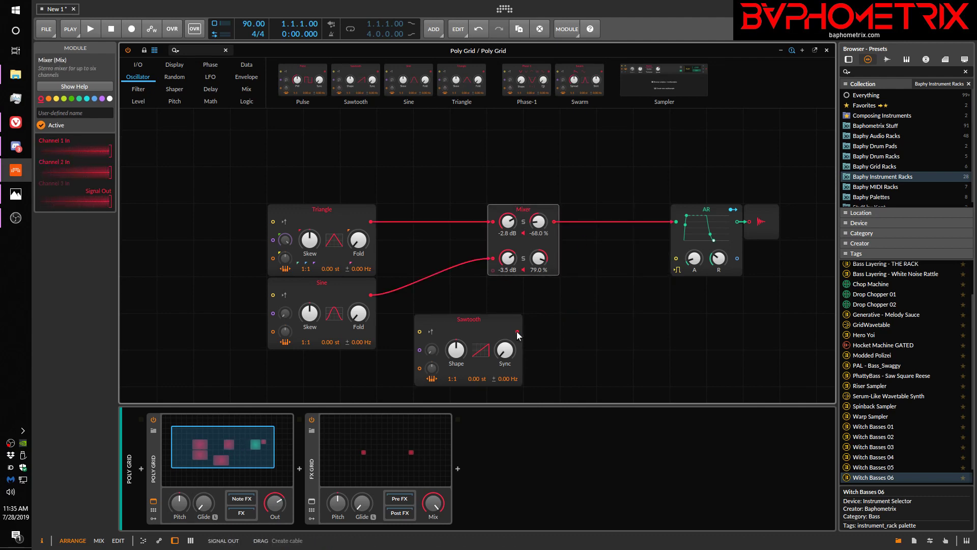
pyautogui.moveTo(518, 332); pyautogui.dragTo(676, 226)
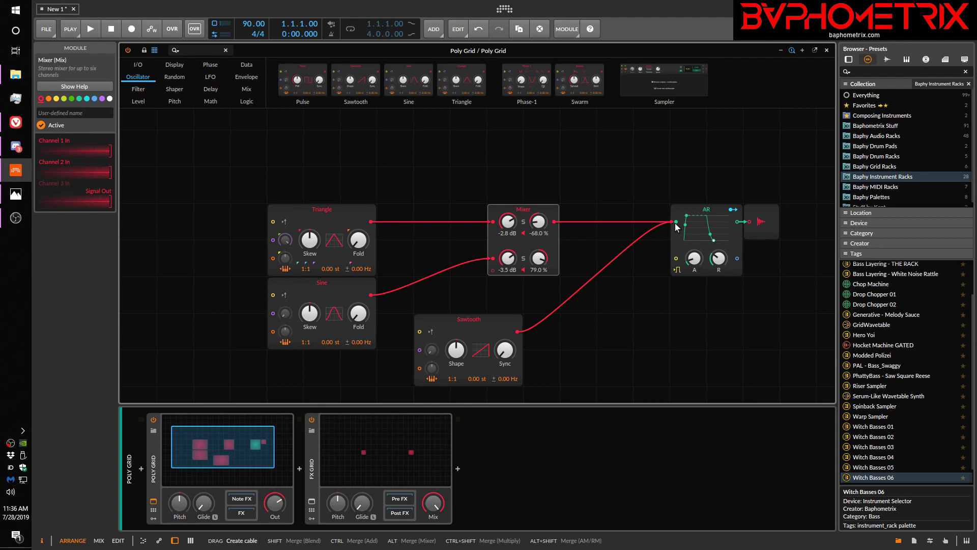
pyautogui.moveTo(676, 223); pyautogui.dragTo(675, 223)
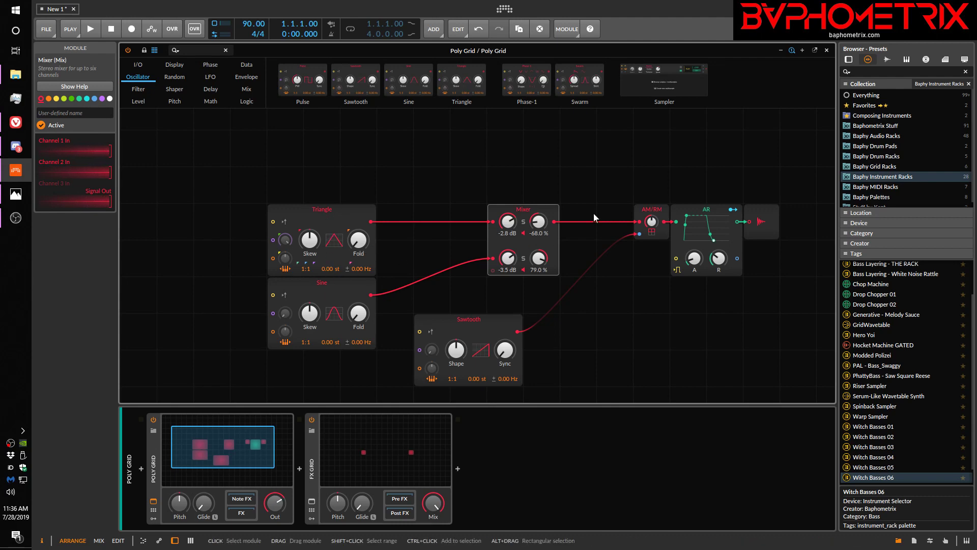
# Raise the AM/RM amount to 80%, turn it back down, and delete the AM/RM module along with the Sawtooth's cable.
pyautogui.moveTo(651, 222); pyautogui.dragTo(652, 191)
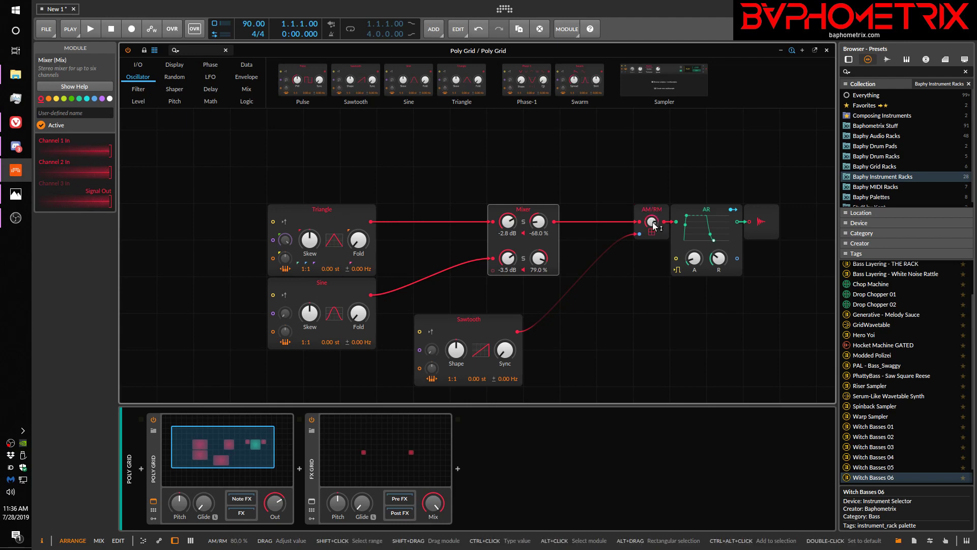
pyautogui.moveTo(654, 225); pyautogui.dragTo(653, 251)
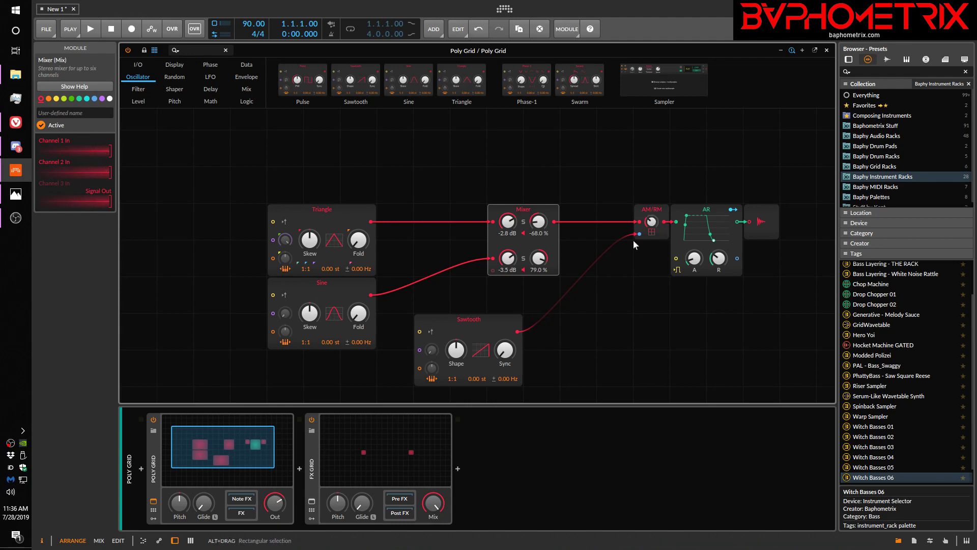
pyautogui.click(654, 211)
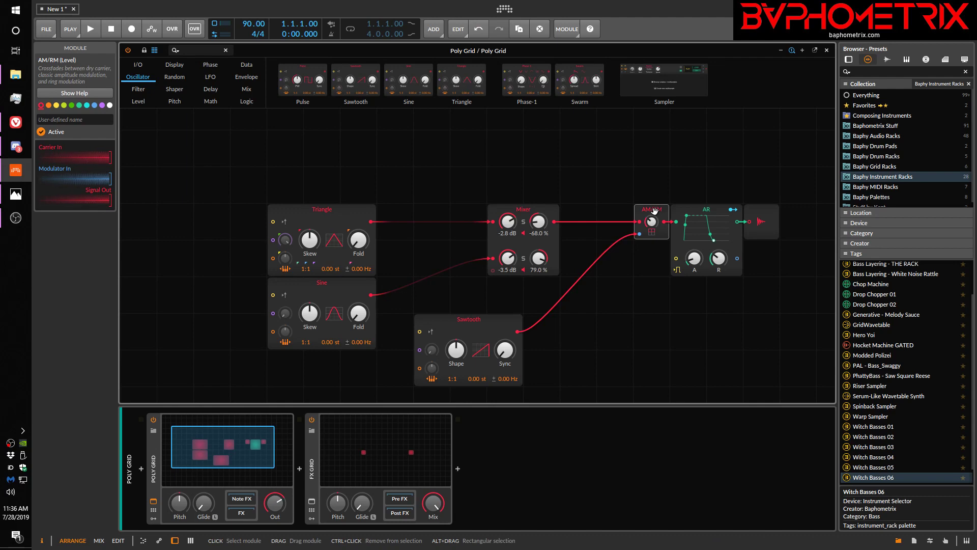
pyautogui.press('Delete')
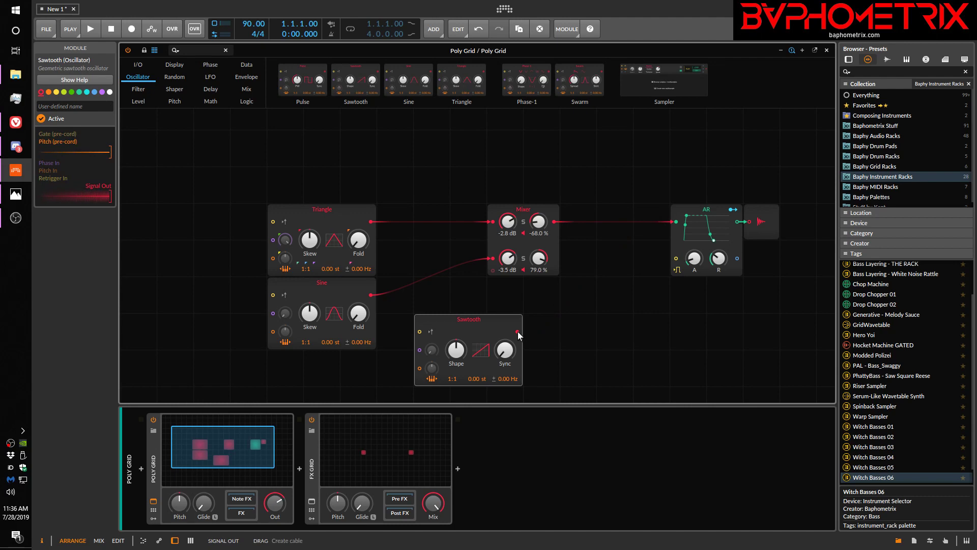
# Patch the Sawtooth output into the AR's gate input through a Clk Divide module.
pyautogui.moveTo(518, 332); pyautogui.dragTo(679, 226)
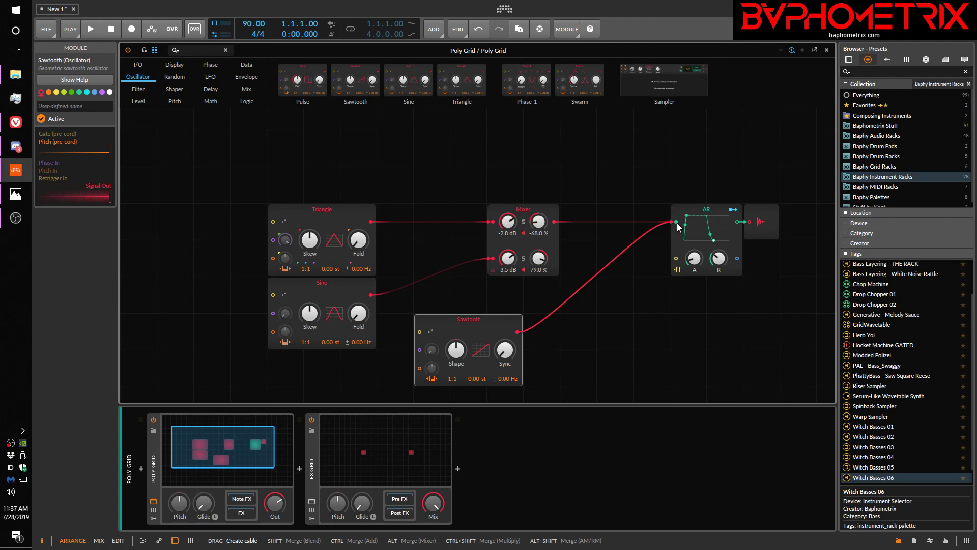
pyautogui.moveTo(678, 226); pyautogui.dragTo(678, 258)
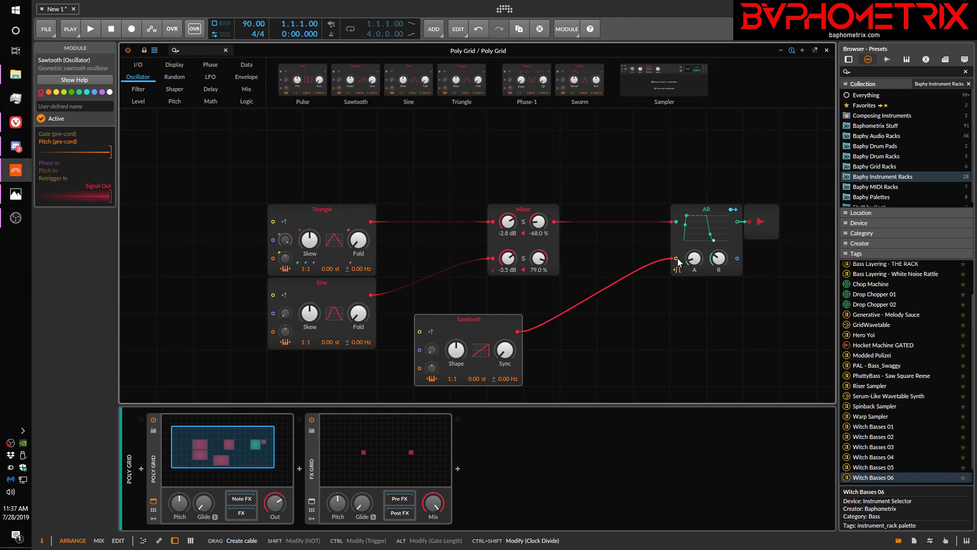
pyautogui.keyDown('ctrl'); pyautogui.keyDown('shift'); pyautogui.click(678, 261); pyautogui.keyUp('shift'); pyautogui.keyUp('ctrl')
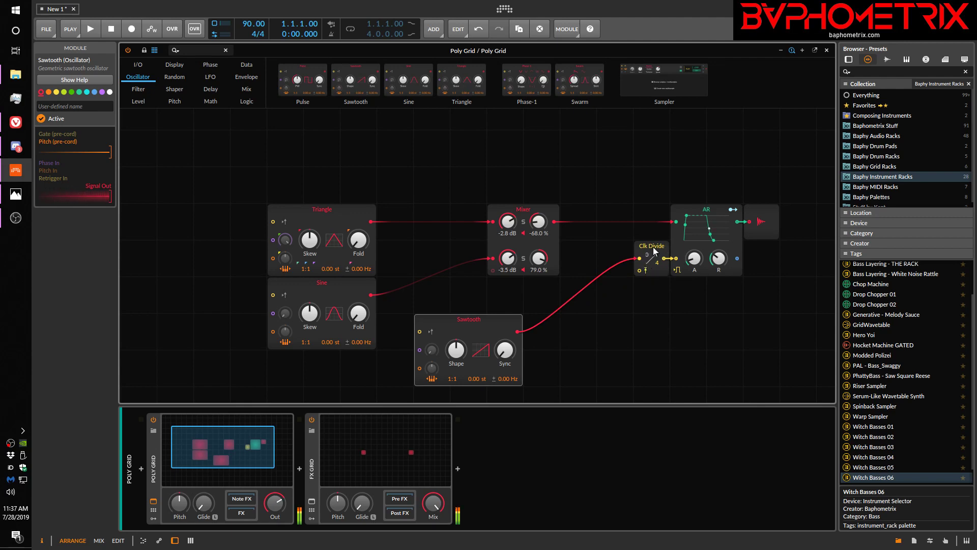
# Delete the Clk Divide module and disconnect the Sawtooth from the AR's gate input.
pyautogui.click(655, 248)
pyautogui.press('Delete')
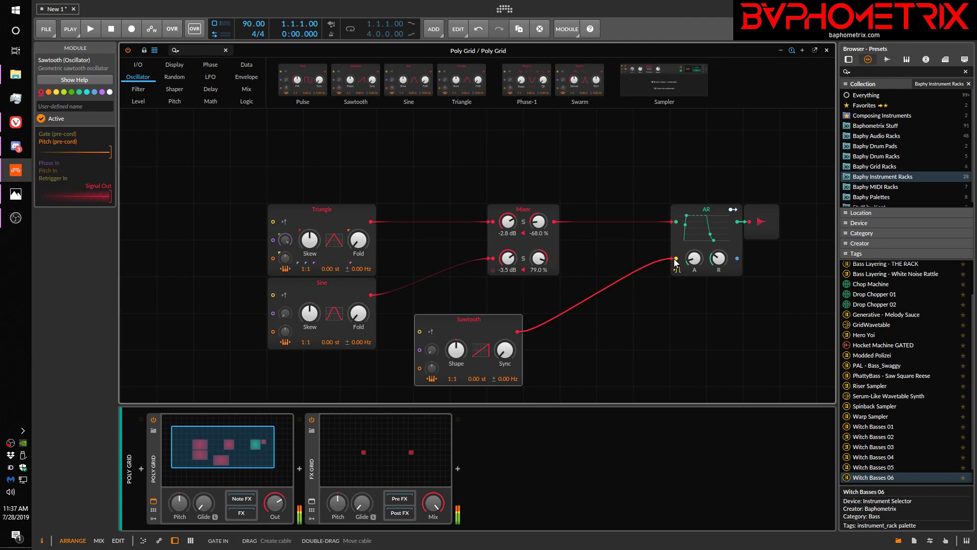
pyautogui.doubleClick(676, 259)
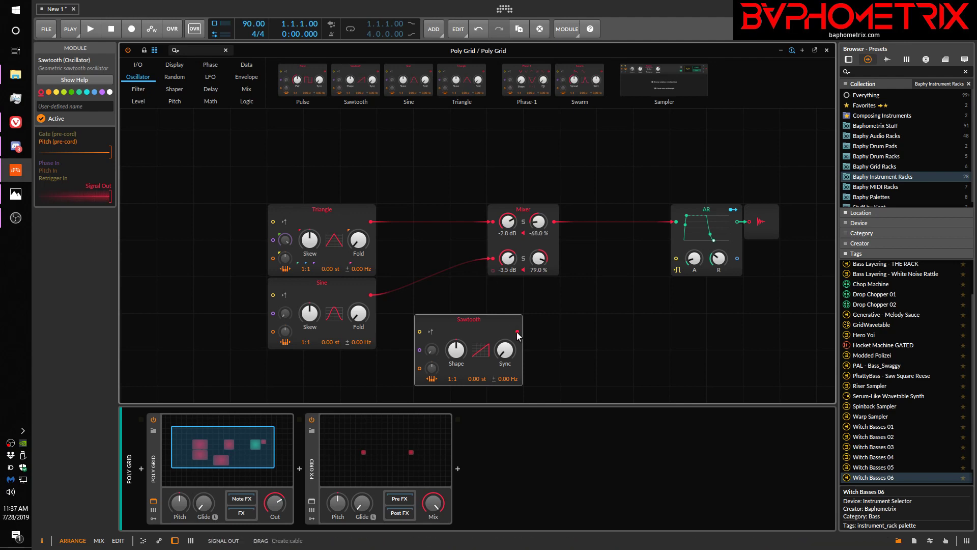
# Pull a cable from the Sawtooth to the audio output and release it unconnected over empty grid.
pyautogui.moveTo(517, 331); pyautogui.dragTo(752, 225)
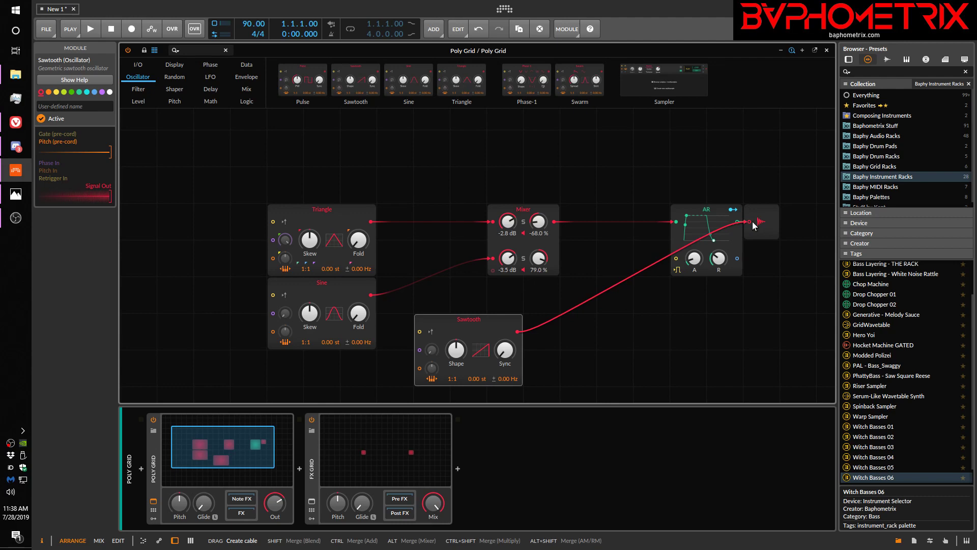
pyautogui.moveTo(754, 225); pyautogui.dragTo(609, 278)
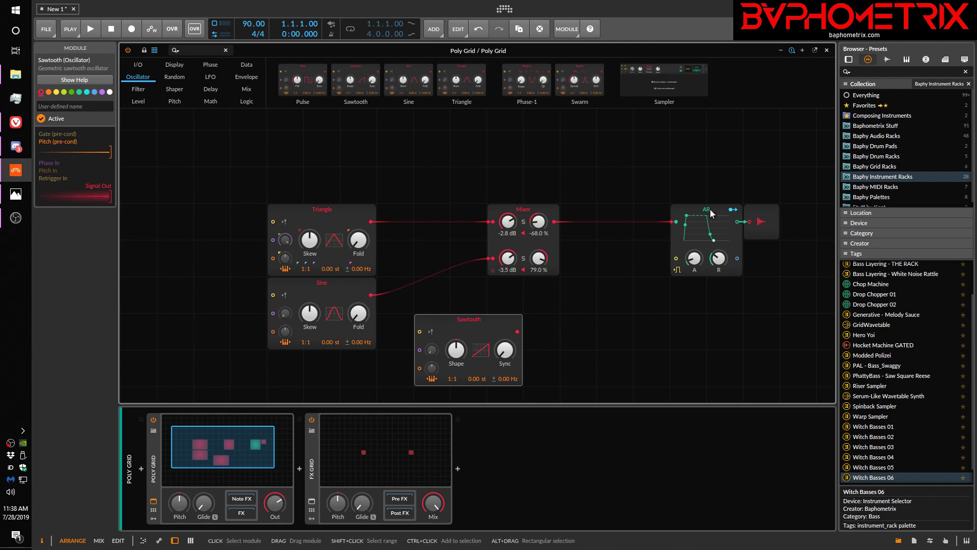
# Shift the AR away from the output toward the Mixer, and add an S/H LFO and an LFO module above the patch.
pyautogui.moveTo(731, 218); pyautogui.dragTo(695, 218)
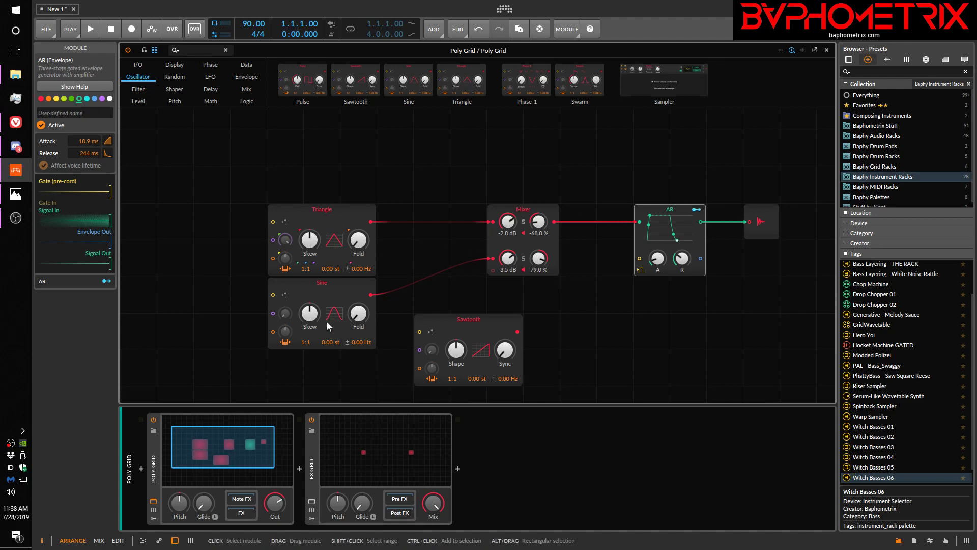
pyautogui.click(182, 81)
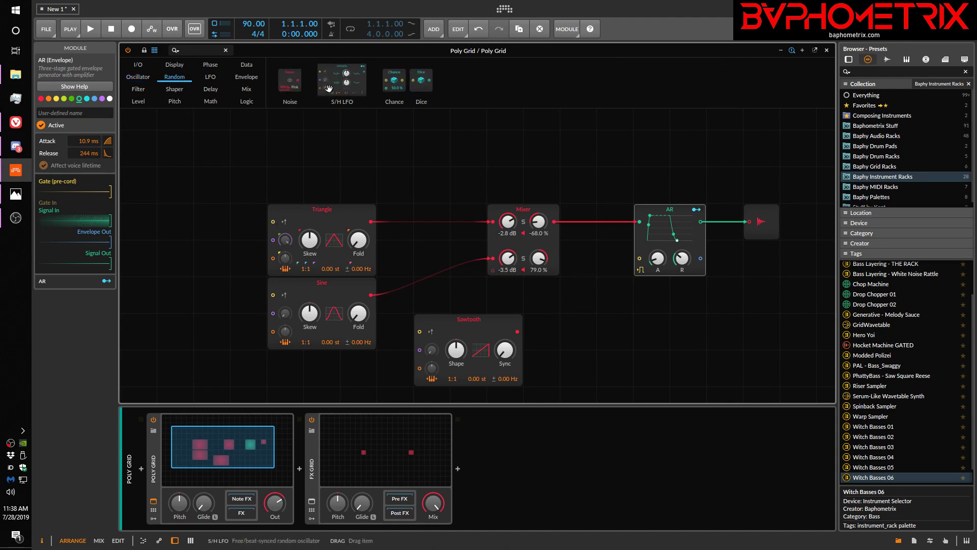
pyautogui.moveTo(337, 81); pyautogui.dragTo(427, 140)
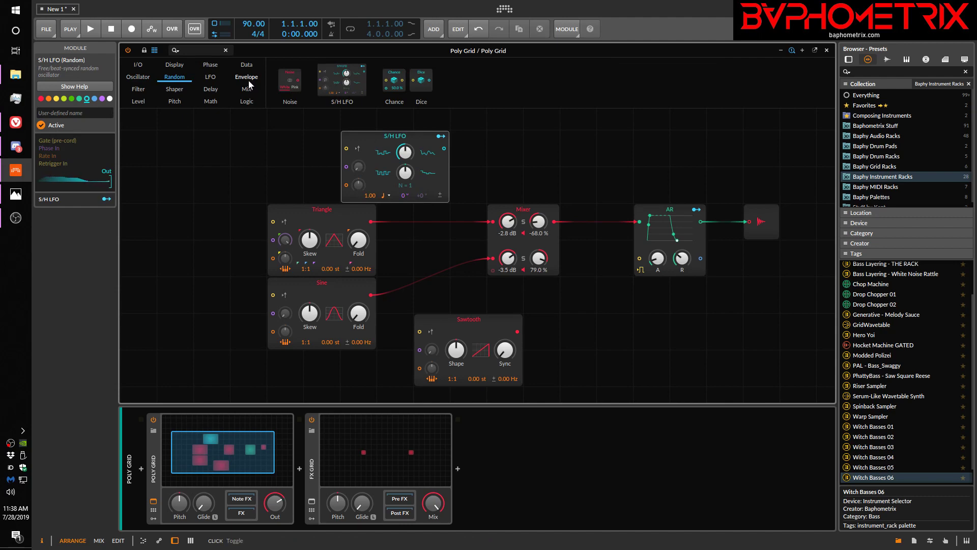
pyautogui.click(216, 75)
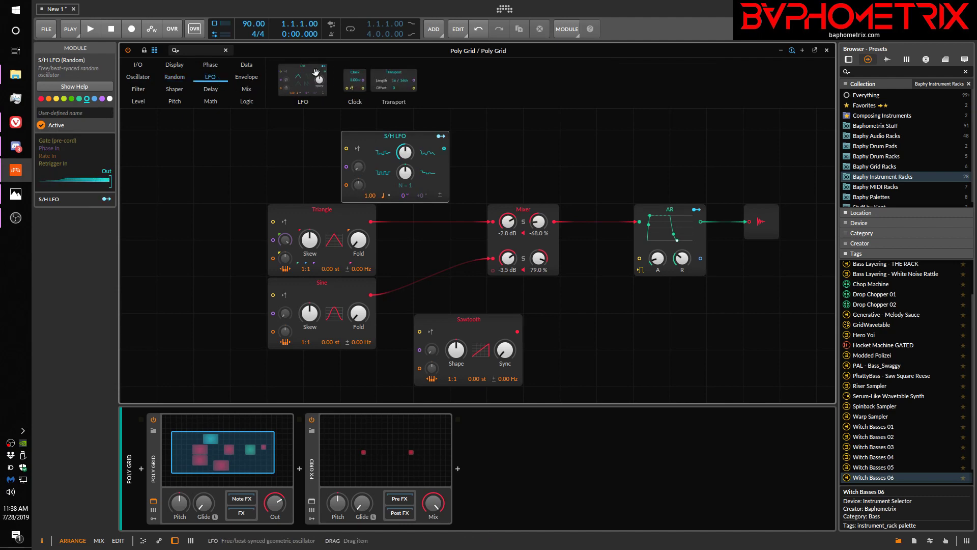
pyautogui.moveTo(312, 73); pyautogui.dragTo(491, 136)
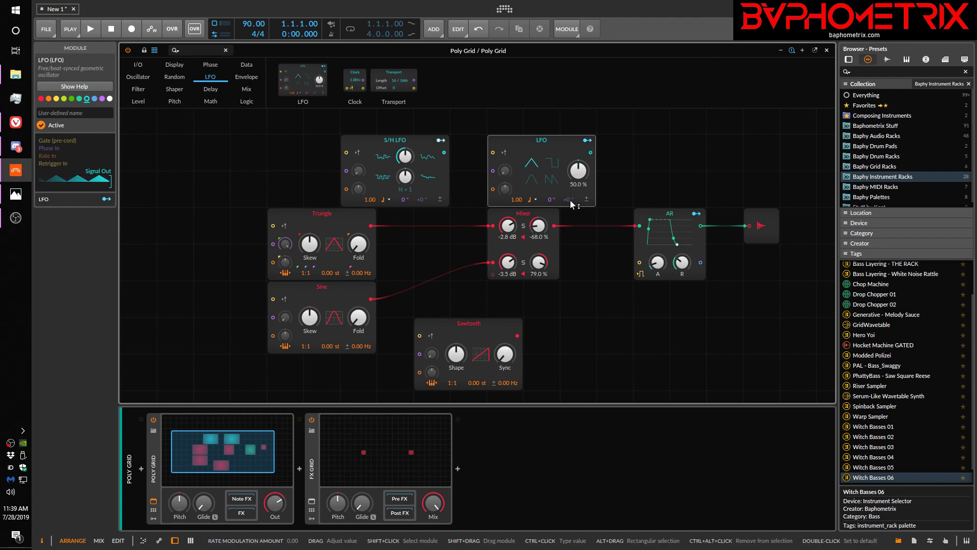
pyautogui.click(586, 201)
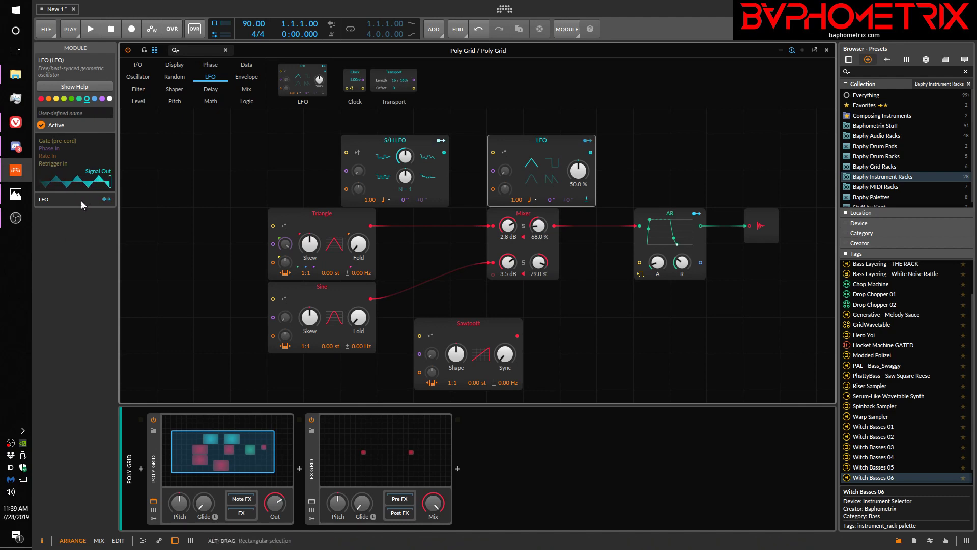
pyautogui.click(588, 140)
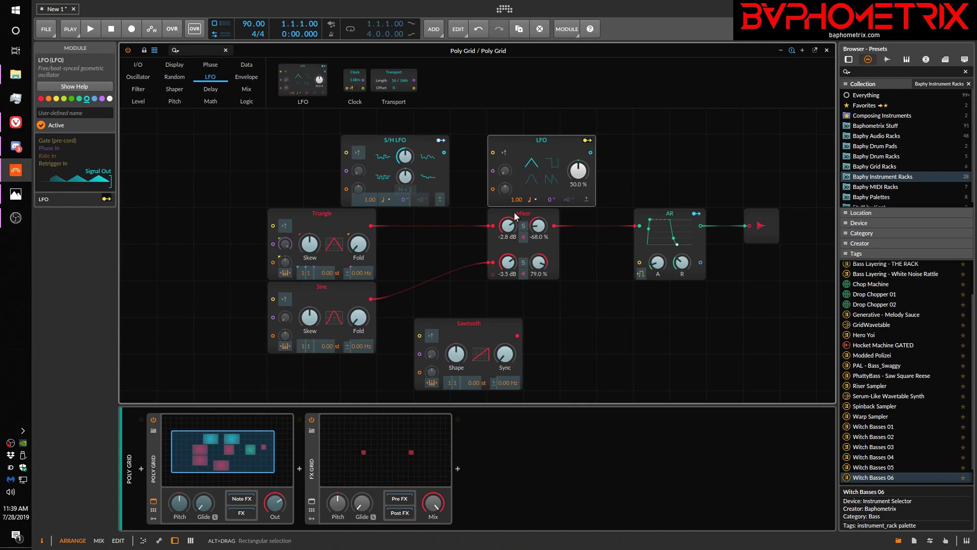
pyautogui.moveTo(507, 225); pyautogui.dragTo(507, 238)
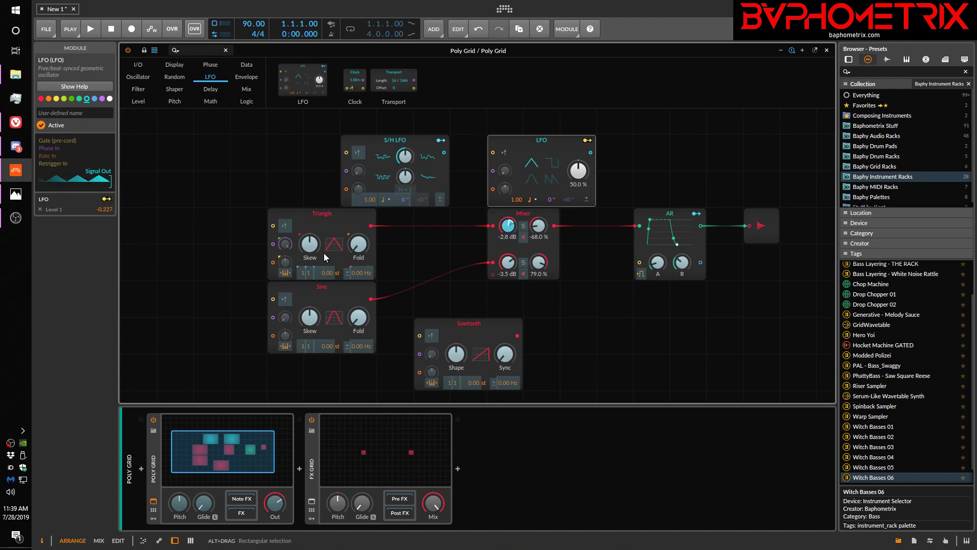
pyautogui.moveTo(312, 243); pyautogui.dragTo(313, 236)
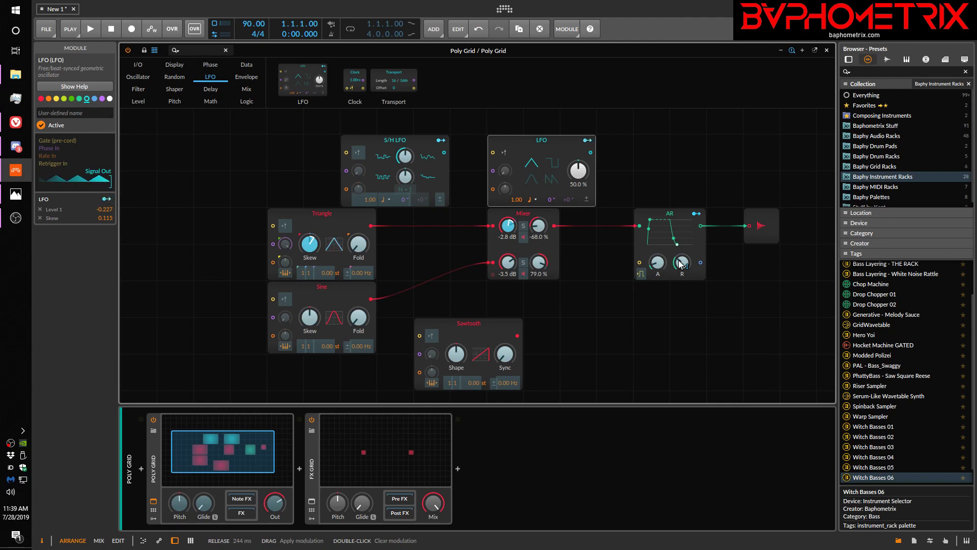
# Route the LFO's modulation to the AR's release at 0.430.
pyautogui.moveTo(679, 262); pyautogui.dragTo(679, 243)
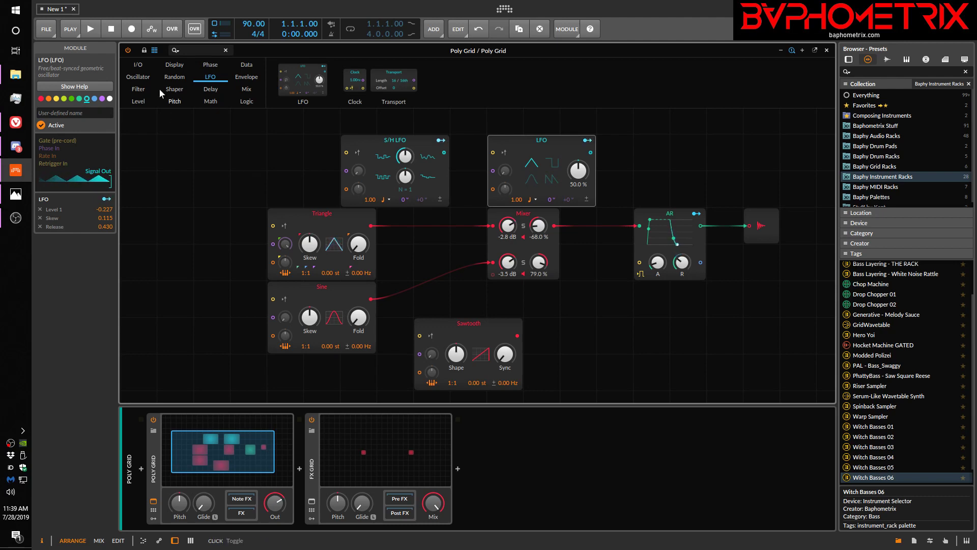
# Add a Value module in the empty area beside the S/H LFO and attach a Modulator Out module to its output.
pyautogui.click(144, 100)
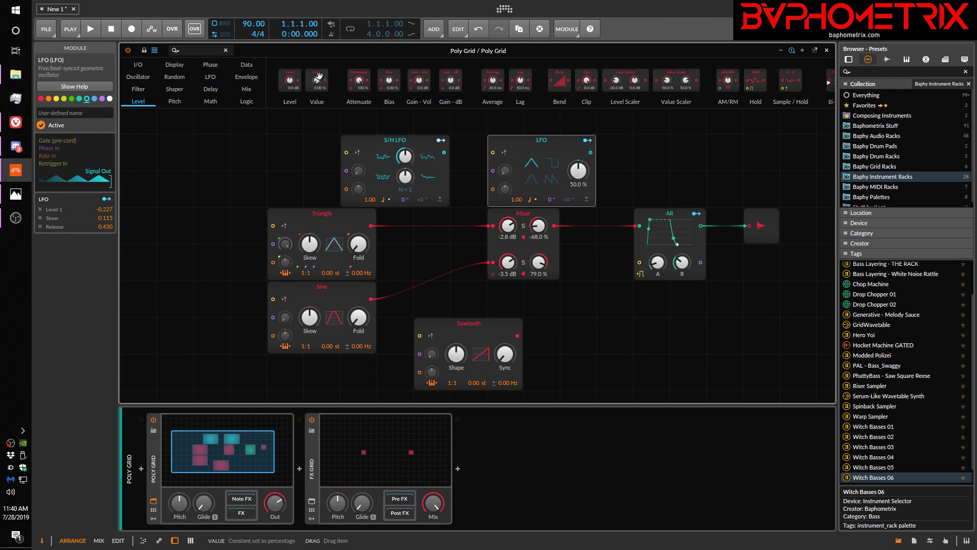
pyautogui.moveTo(316, 80); pyautogui.dragTo(177, 158)
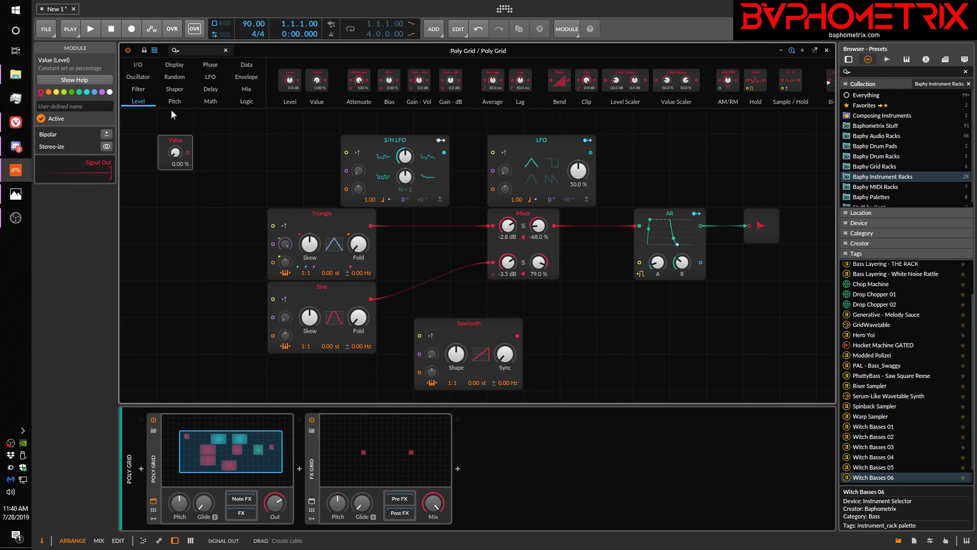
pyautogui.click(142, 66)
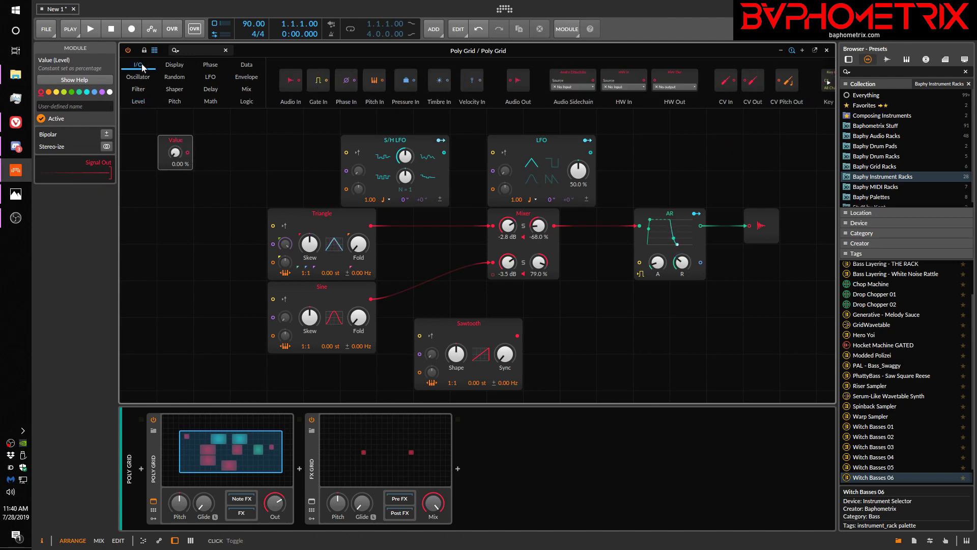
pyautogui.hscroll(3, 493, 78)
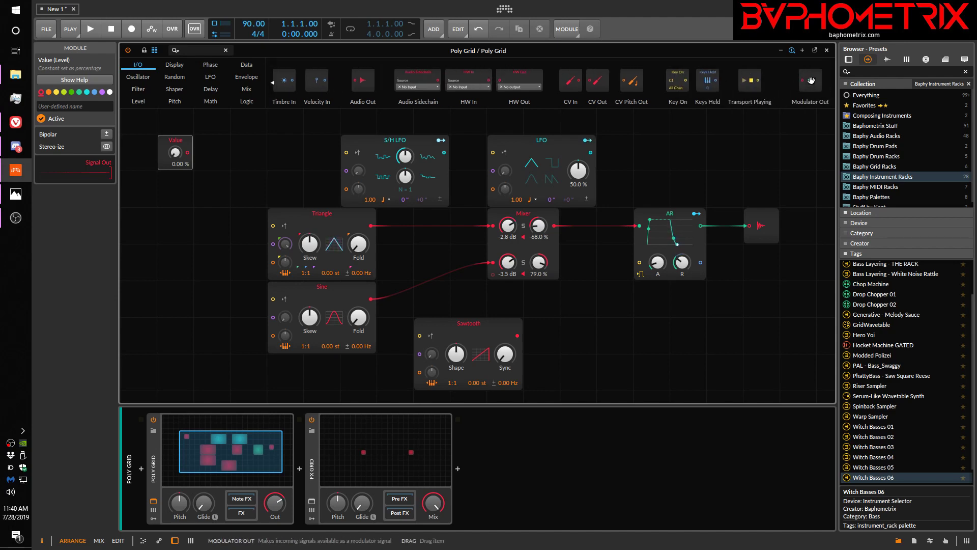
pyautogui.moveTo(811, 80); pyautogui.dragTo(613, 83)
pyautogui.moveTo(364, 103); pyautogui.dragTo(188, 152)
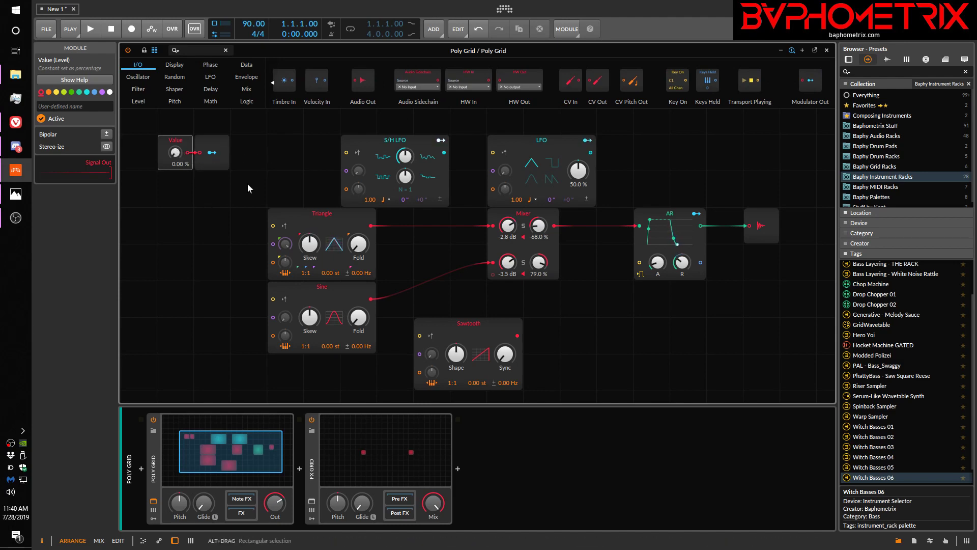
# Map the Modulator Out to the Sine's Skew at 0.415 and raise the Value module to 50.5 %.
pyautogui.click(221, 163)
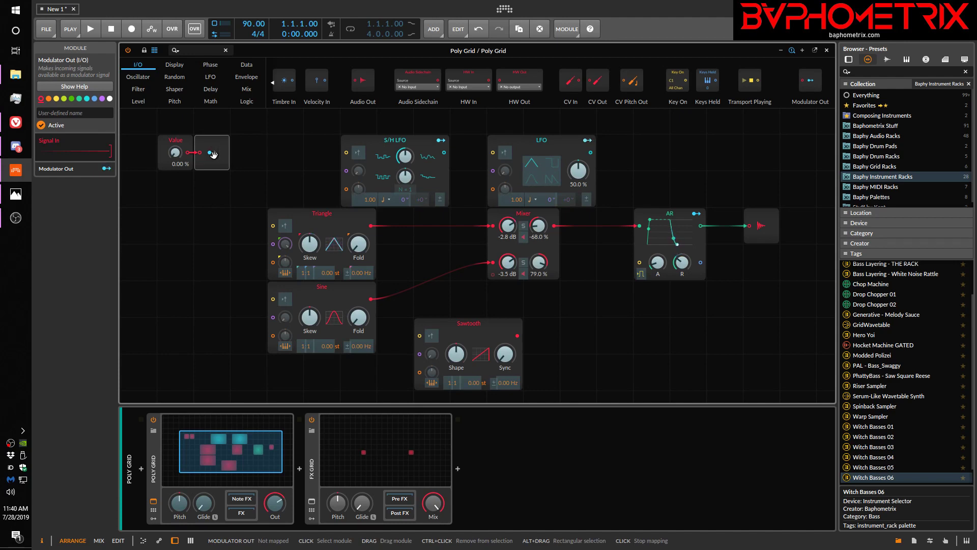
pyautogui.moveTo(309, 316); pyautogui.dragTo(310, 302)
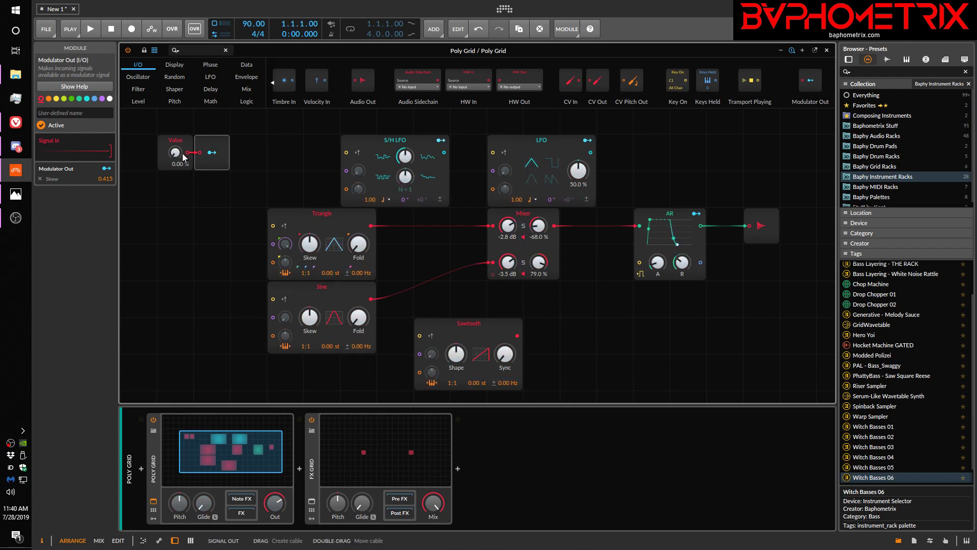
pyautogui.moveTo(176, 155); pyautogui.dragTo(177, 132)
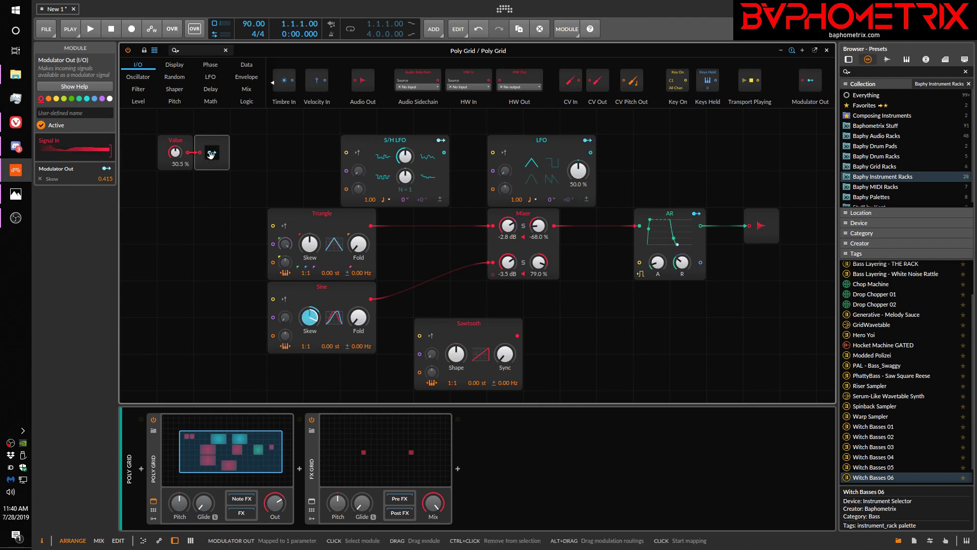
# Map the Modulator Out to the Sine's Fold at -14.88 and set the Value module to 51.5 %.
pyautogui.click(211, 152)
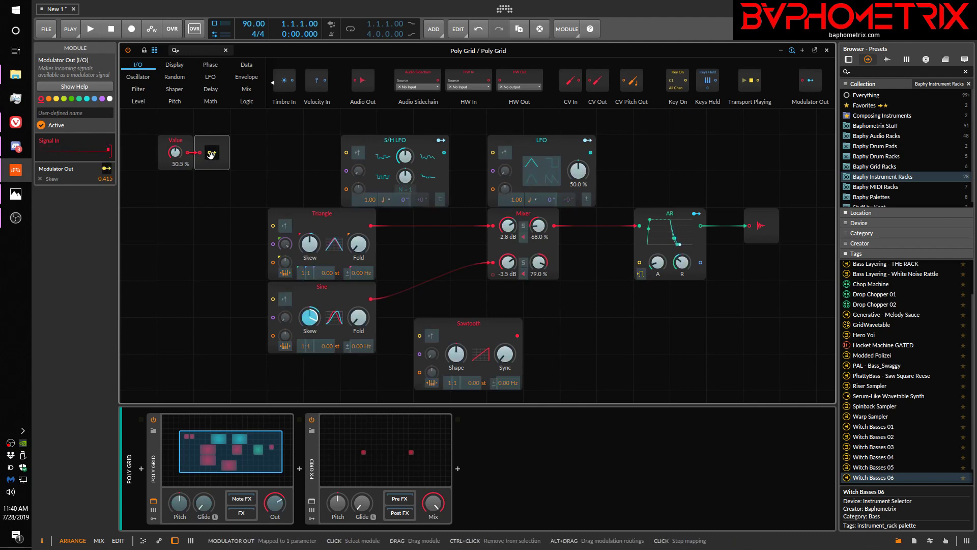
pyautogui.click(358, 318)
pyautogui.click(212, 153)
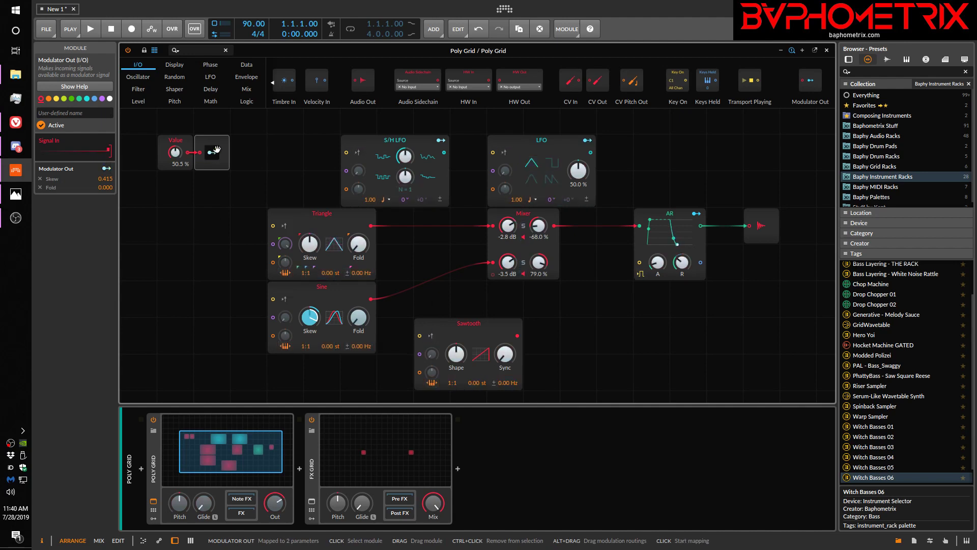
pyautogui.moveTo(358, 317)
pyautogui.mouseDown()
pyautogui.moveTo(358, 306)
pyautogui.moveTo(371, 325)
pyautogui.mouseUp()
pyautogui.click(212, 152)
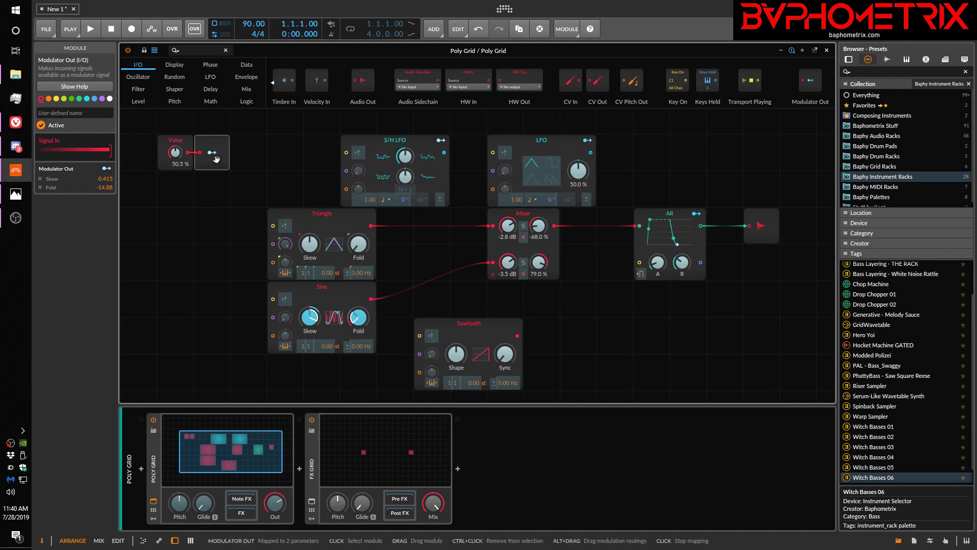
pyautogui.moveTo(176, 155)
pyautogui.mouseDown()
pyautogui.moveTo(176, 196)
pyautogui.moveTo(176, 154)
pyautogui.mouseUp()
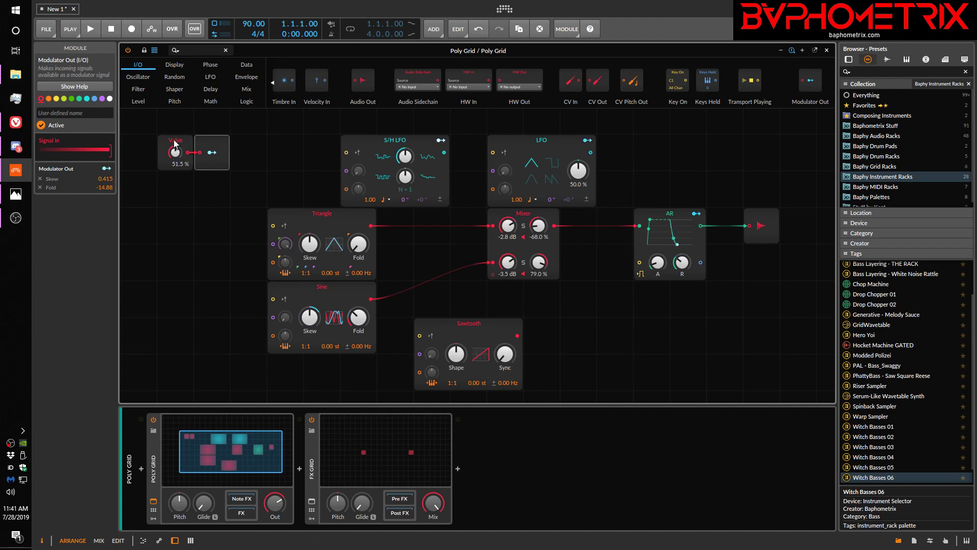
pyautogui.click(214, 154)
pyautogui.click(214, 153)
# Lower the Triangle's Skew and set its pitch ratio to 1:4 from the module's interactive help view.
pyautogui.click(344, 223)
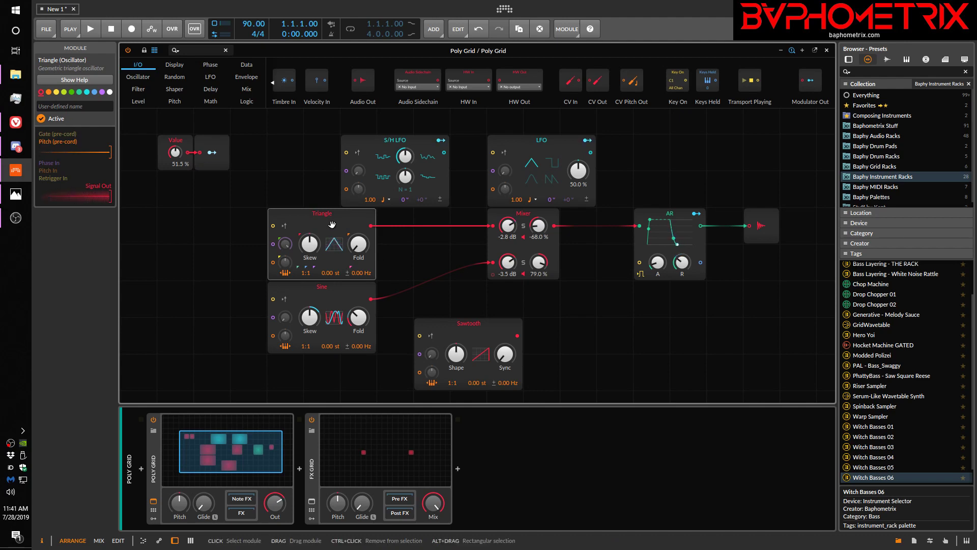
pyautogui.press('F1')
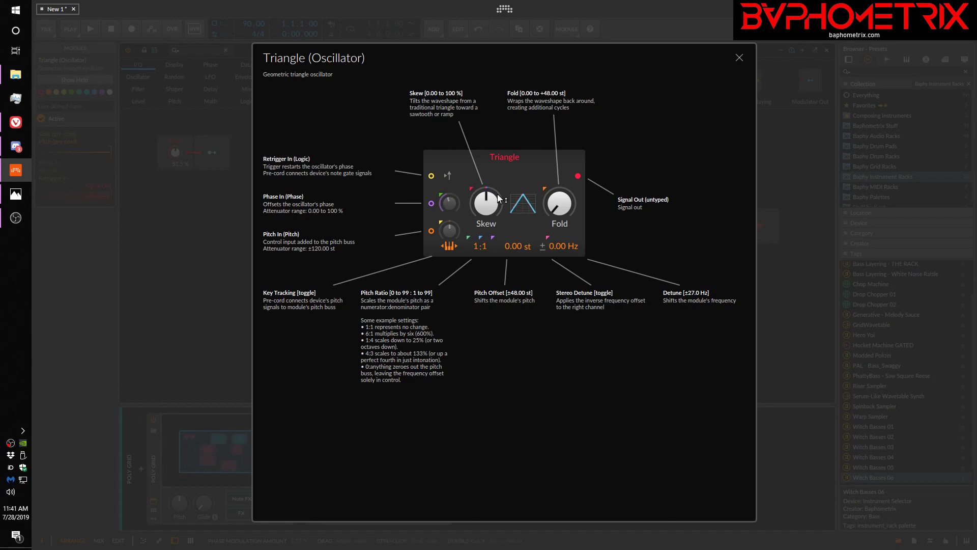
pyautogui.moveTo(495, 205); pyautogui.dragTo(488, 239)
pyautogui.click(739, 59)
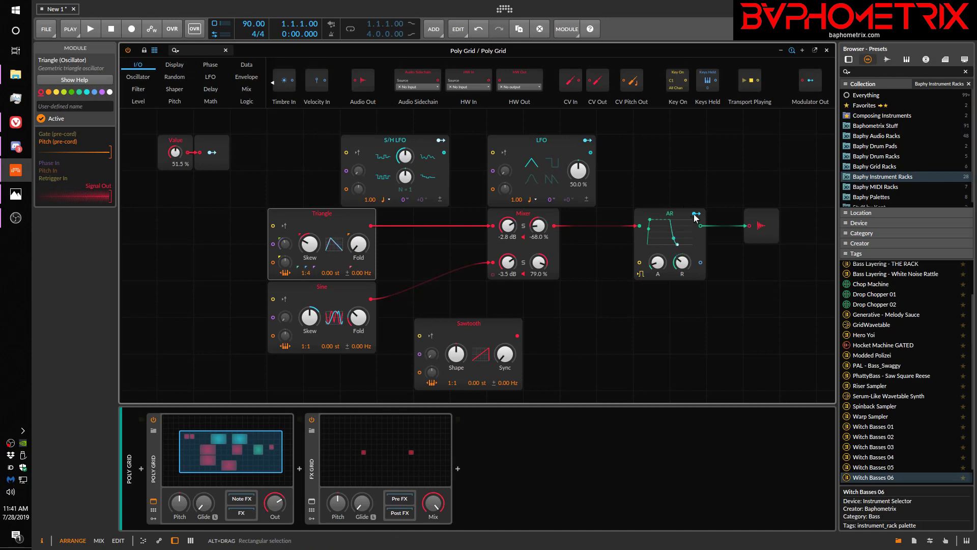
# Adjust the AR's attack to 85.2 ms and try out its release curve from the module's interactive help view.
pyautogui.click(667, 236)
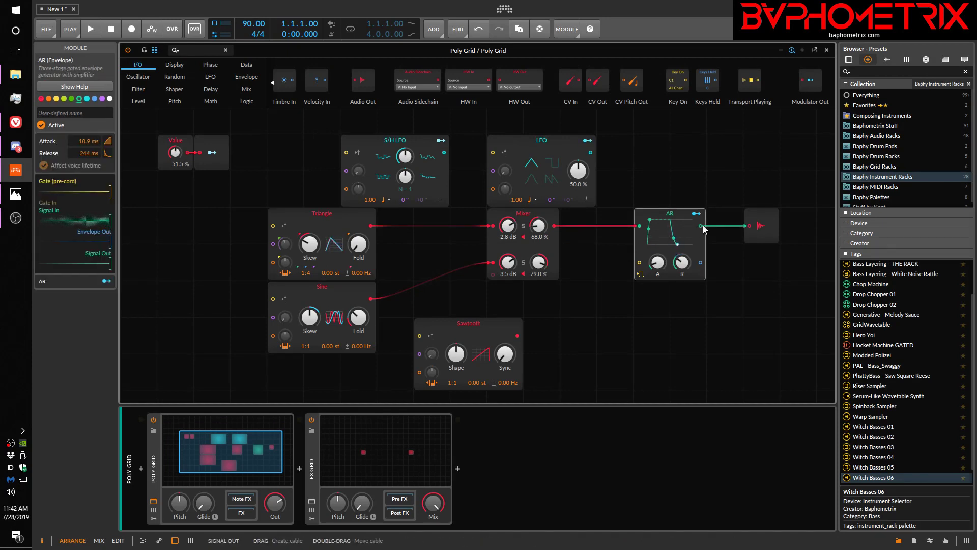
pyautogui.press('F1')
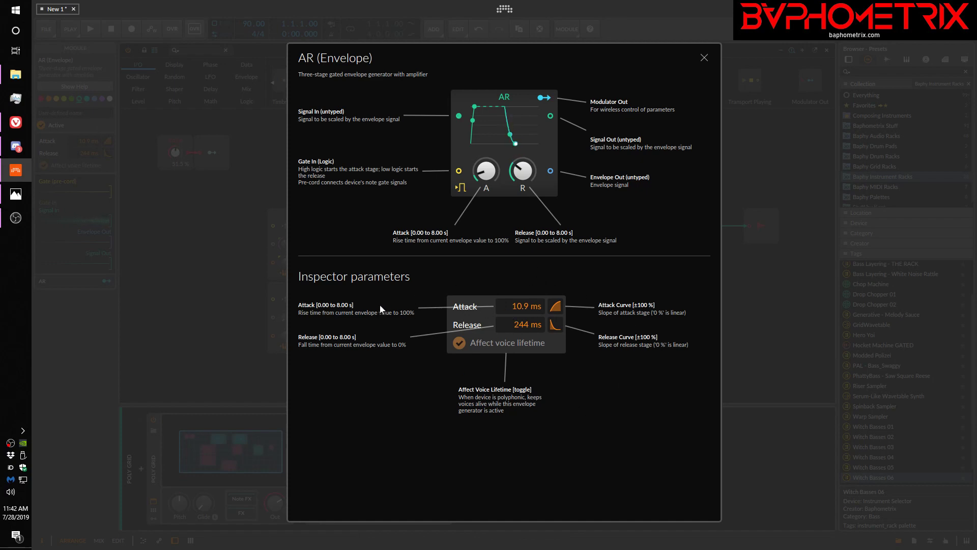
pyautogui.moveTo(522, 307); pyautogui.dragTo(551, 321)
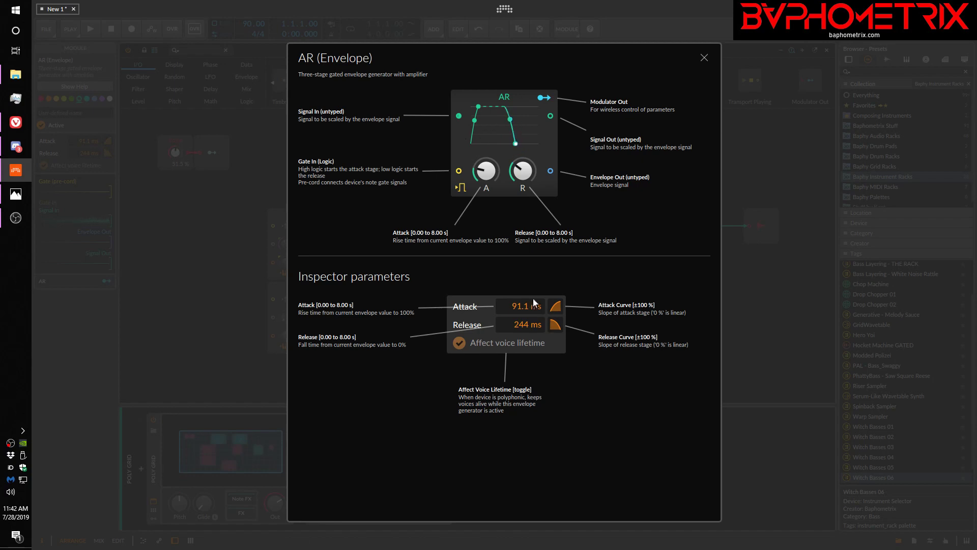
pyautogui.moveTo(558, 323); pyautogui.dragTo(521, 305)
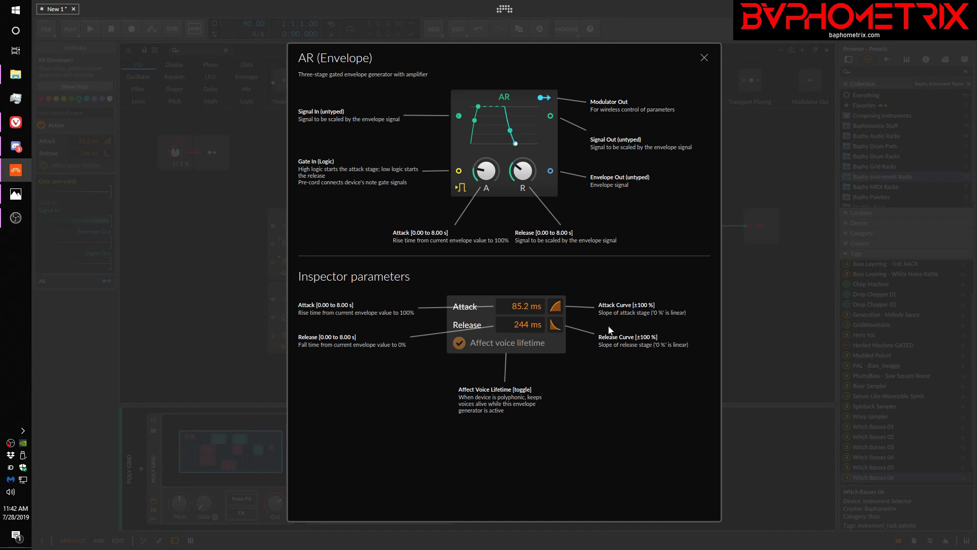
pyautogui.click(704, 58)
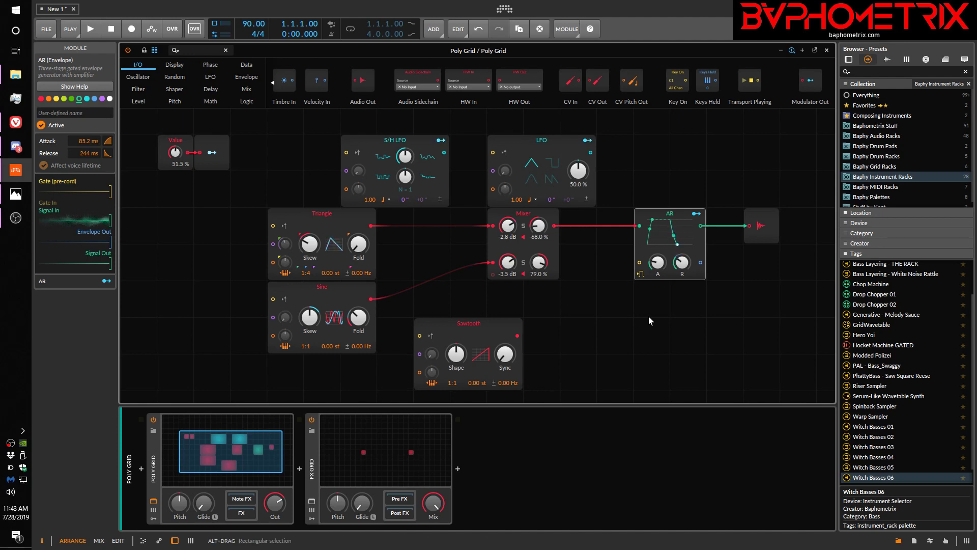
# Browse the Random, Phase, Envelope, Mix and Shaper categories of the module palette.
pyautogui.click(182, 74)
pyautogui.click(210, 66)
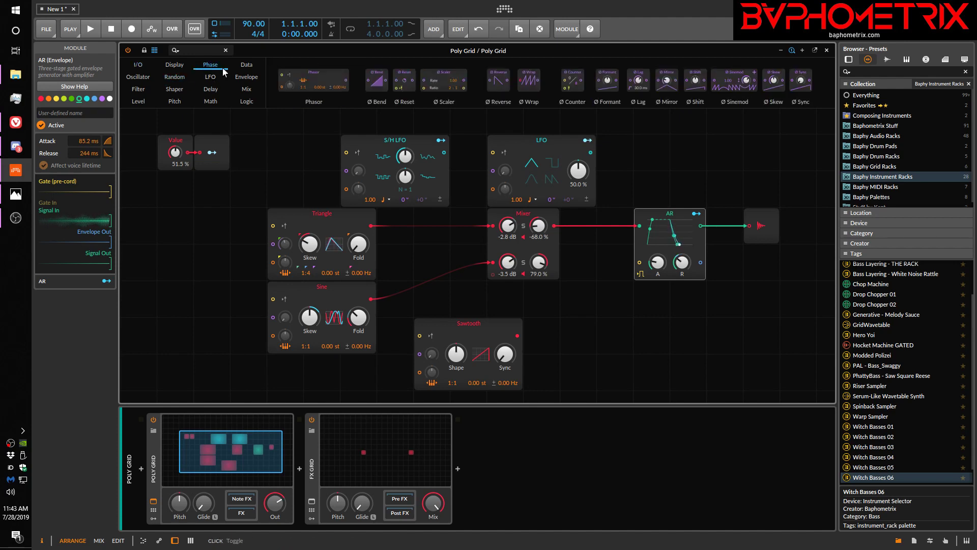
pyautogui.click(248, 77)
pyautogui.click(247, 89)
pyautogui.click(175, 92)
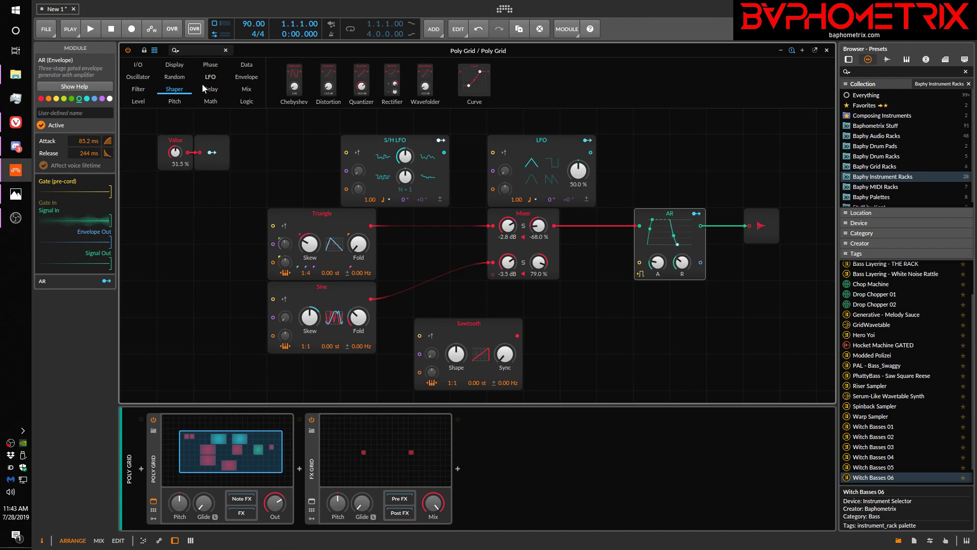
pyautogui.click(181, 80)
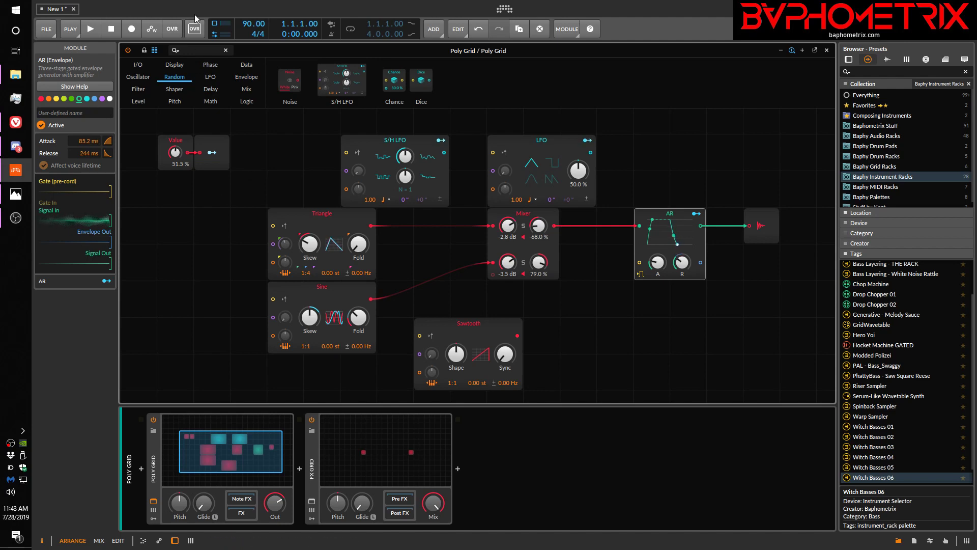
# Search the modules for "mult" and "modula", and try placing a Modulator Out next to the Triangle.
pyautogui.click(189, 51)
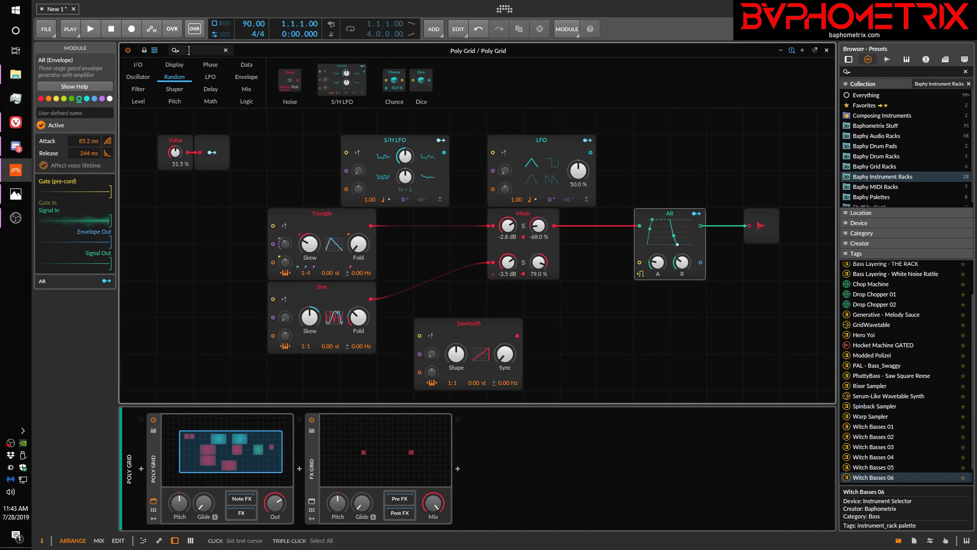
pyautogui.write('mult')
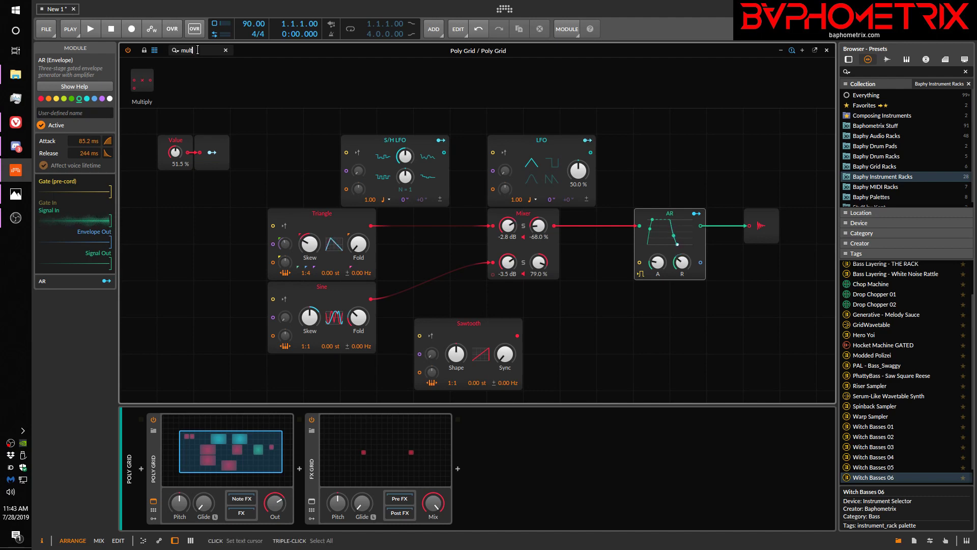
pyautogui.tripleClick(197, 50)
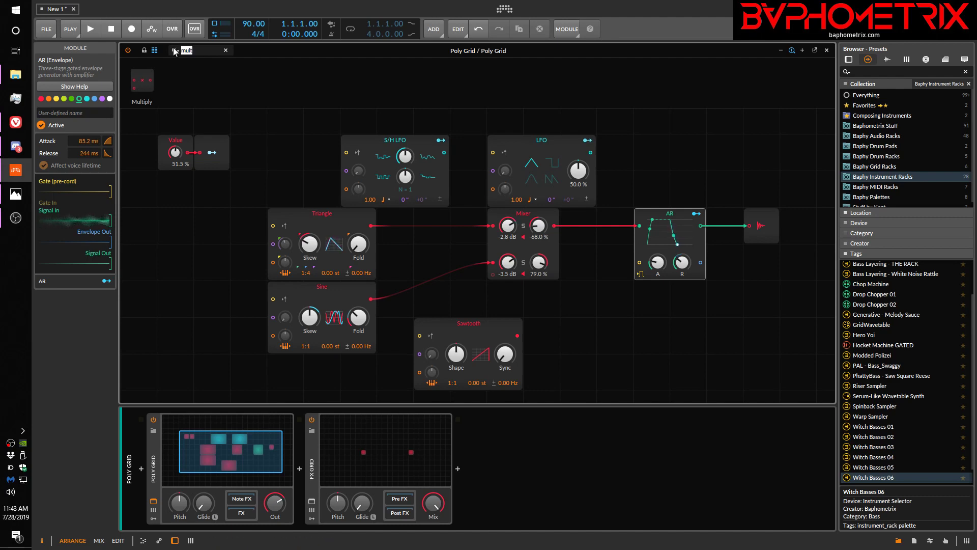
pyautogui.write('mo')
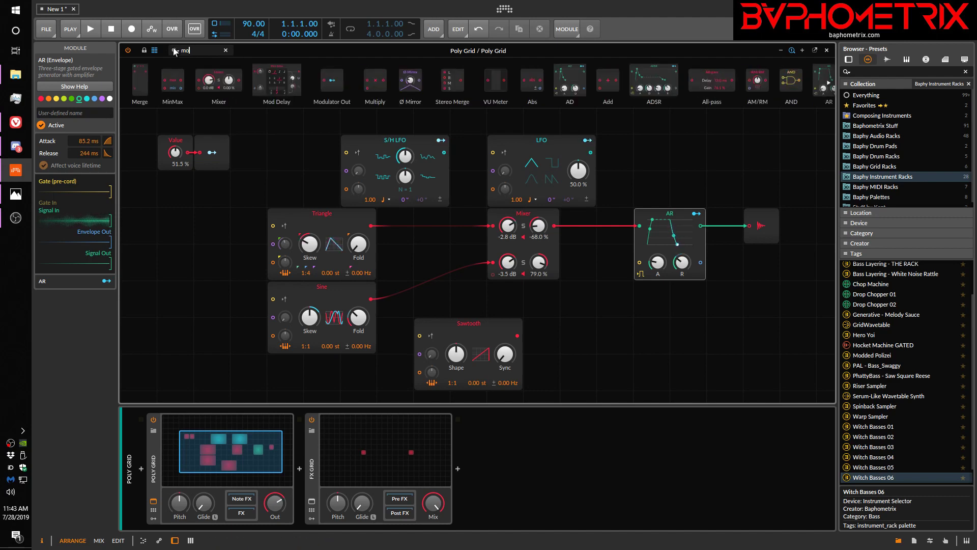
pyautogui.write('dulato')
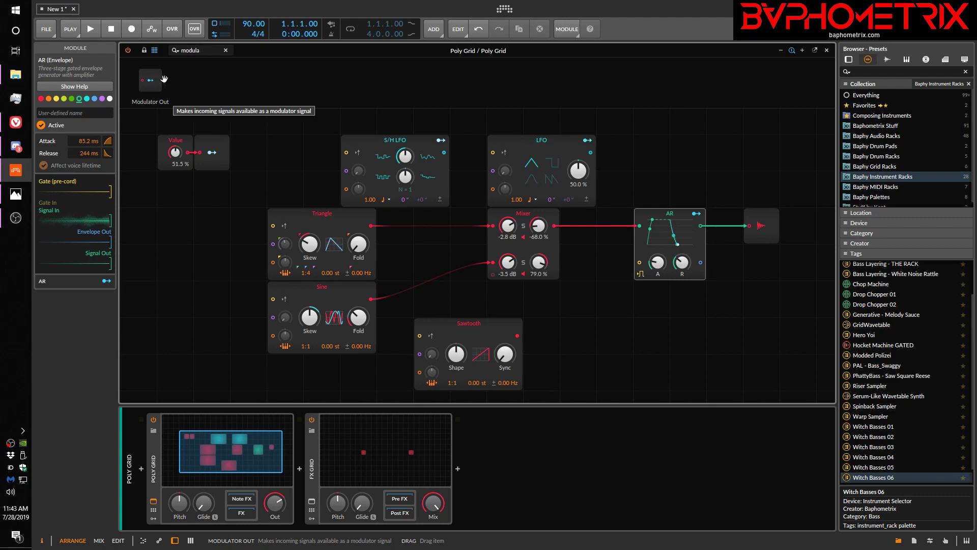
pyautogui.moveTo(164, 79); pyautogui.dragTo(225, 240)
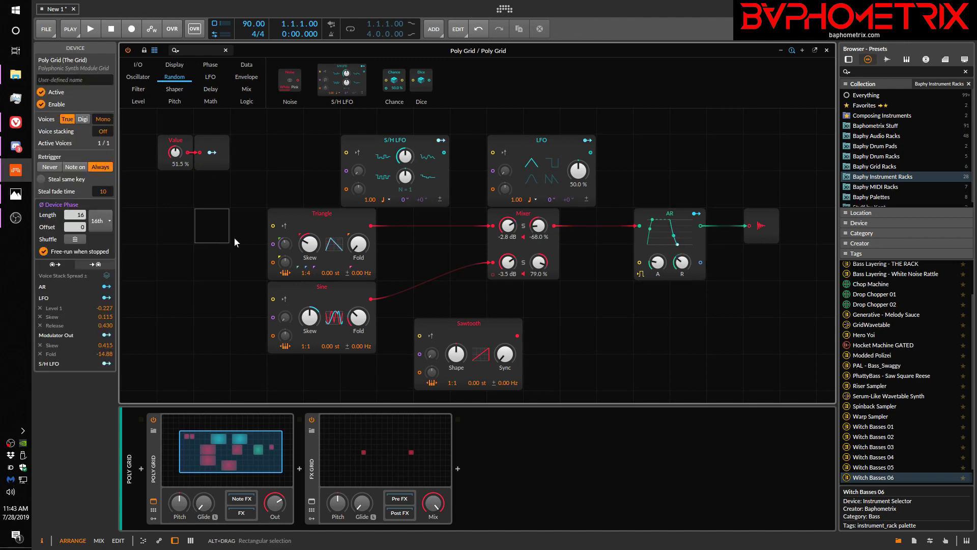
# Move the AR up one grid row, attach a Dice module found with "random" to its gate input, and clear the search.
pyautogui.moveTo(681, 219); pyautogui.dragTo(681, 182)
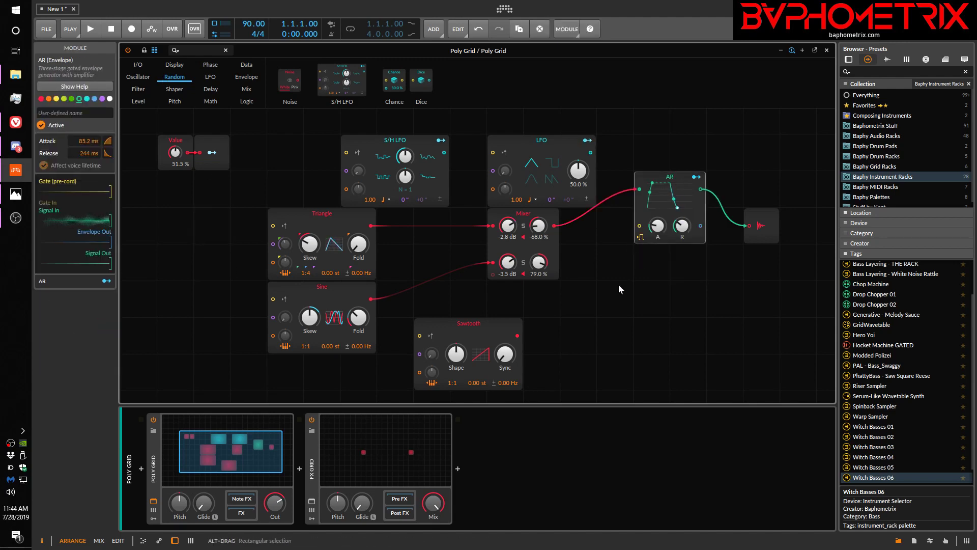
pyautogui.click(607, 256)
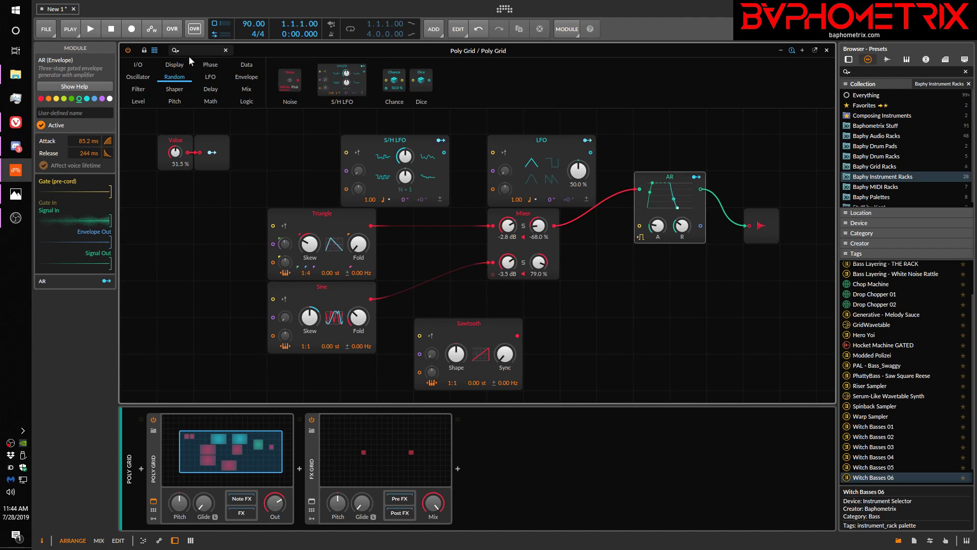
pyautogui.write('random')
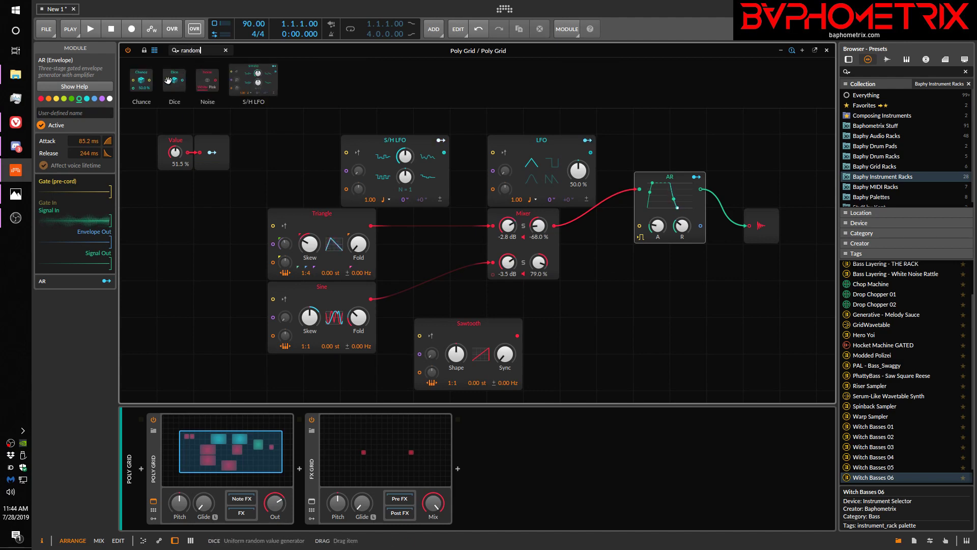
pyautogui.moveTo(175, 81); pyautogui.dragTo(632, 234)
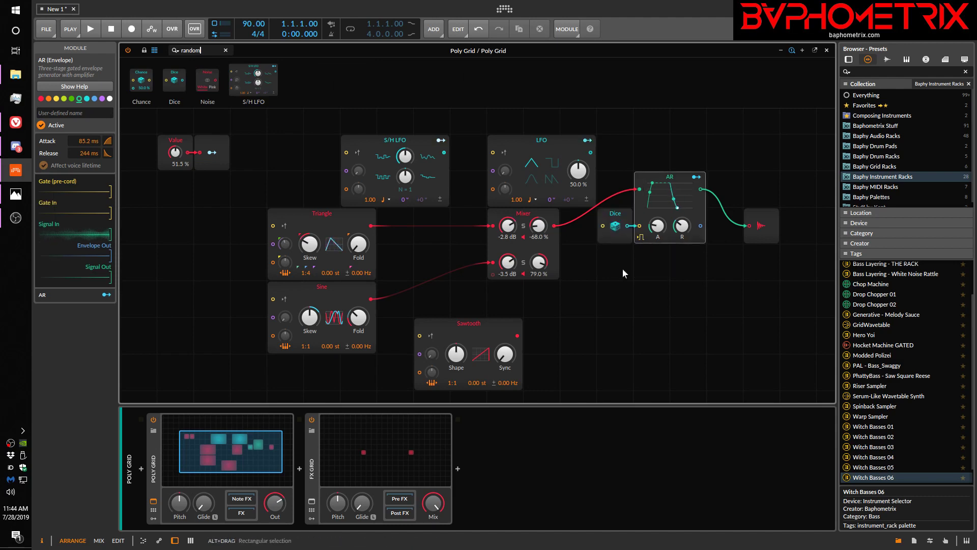
pyautogui.press('BackSpace')
pyautogui.press('BackSpace')
pyautogui.press('BackSpace')
pyautogui.press('BackSpace')
pyautogui.press('BackSpace')
pyautogui.press('BackSpace')
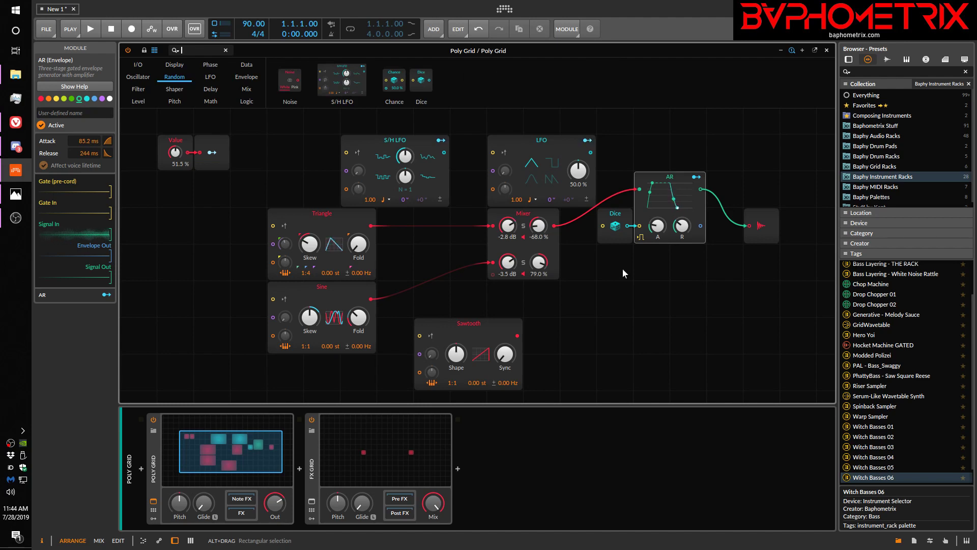
# Insert a Stereo Merge found with "merge" between the AR and the output, shift both end modules one grid column away, and clear the search.
pyautogui.write('merge')
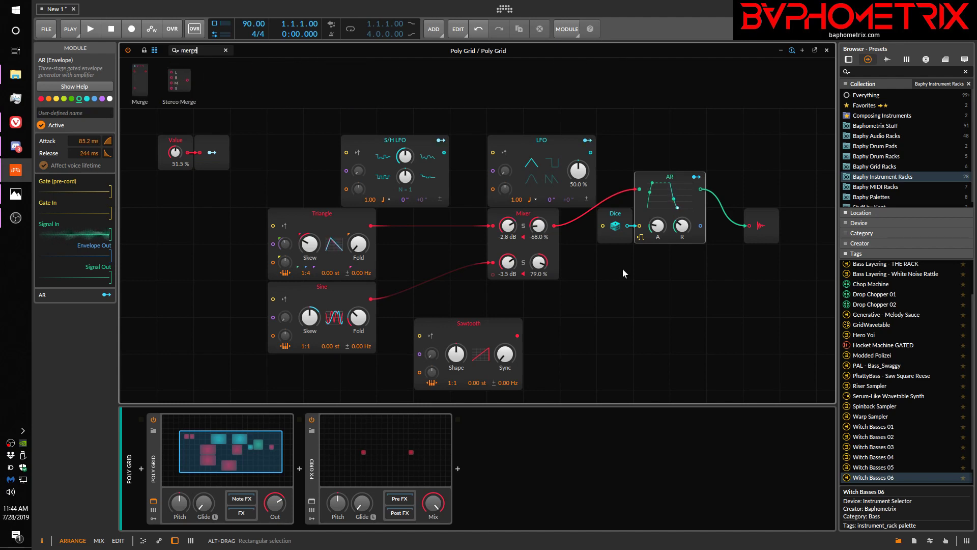
pyautogui.moveTo(179, 77); pyautogui.dragTo(747, 232)
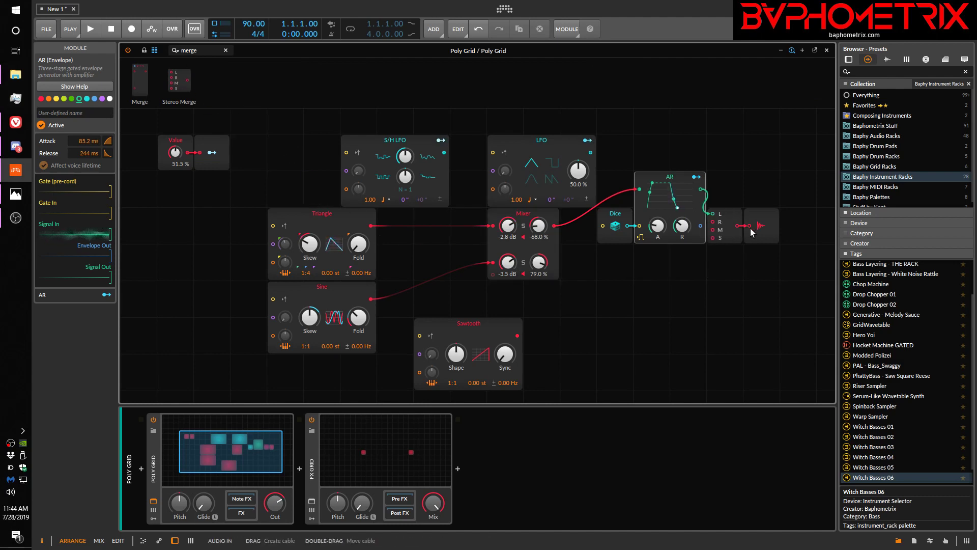
pyautogui.moveTo(733, 197); pyautogui.dragTo(778, 218)
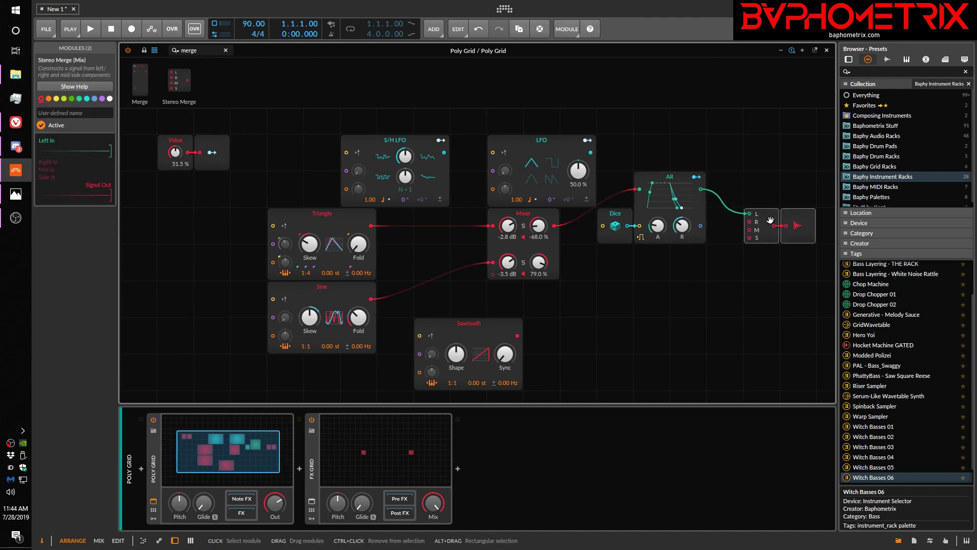
pyautogui.click(656, 277)
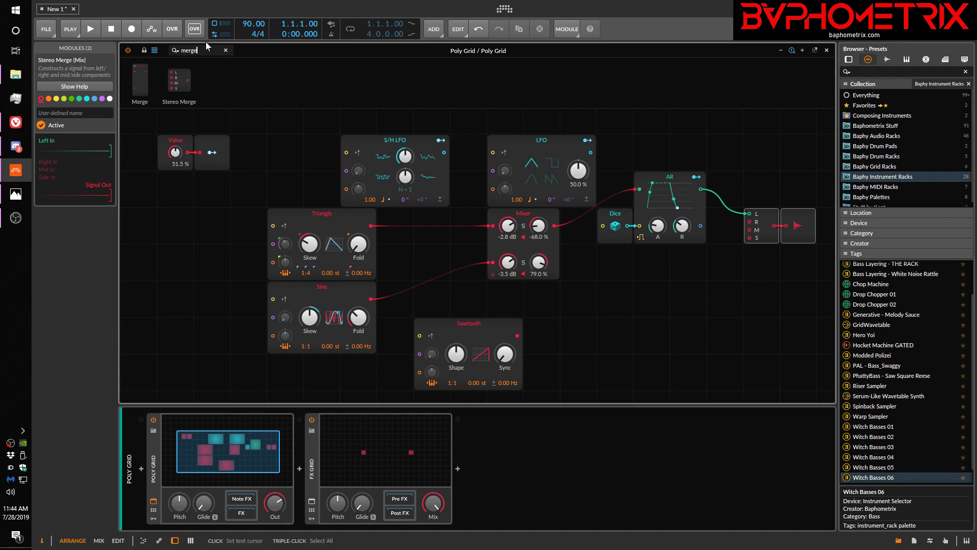
pyautogui.click(226, 50)
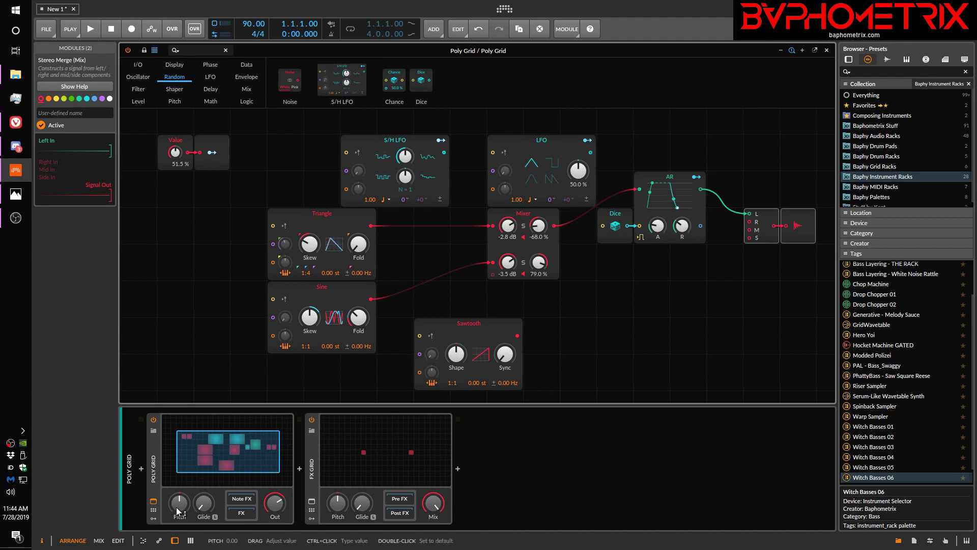
# Open the Poly Grid's nested FX chain and insert an EQ-2 found with "EQ" into it.
pyautogui.click(155, 462)
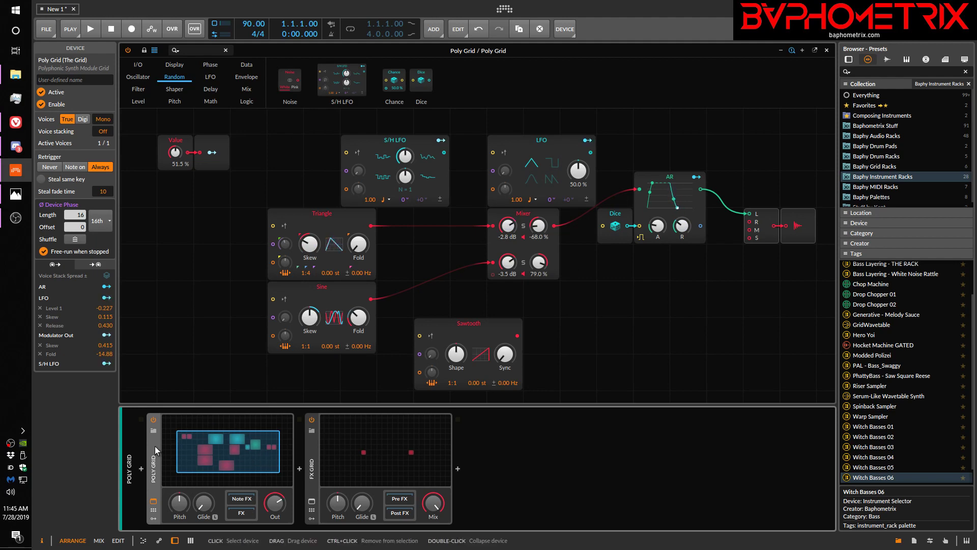
pyautogui.click(242, 500)
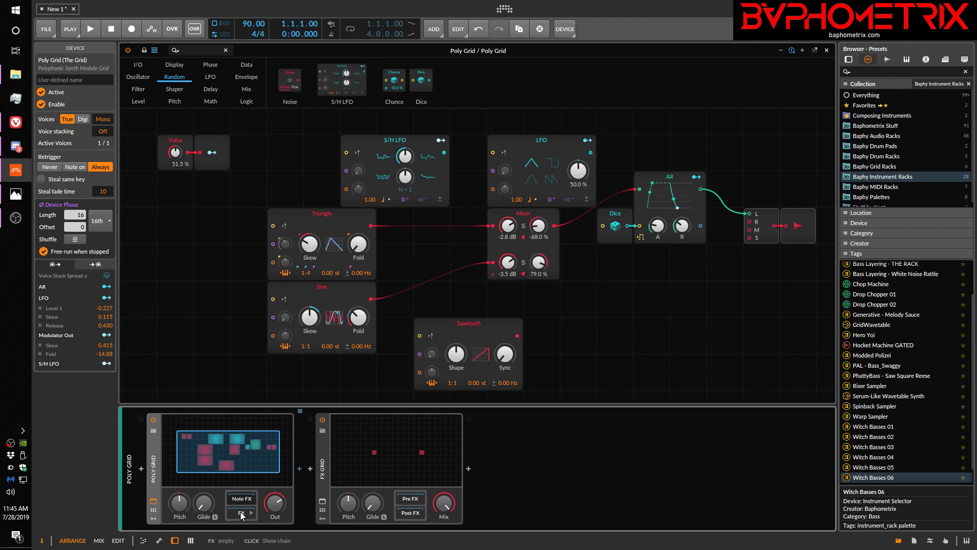
pyautogui.click(246, 513)
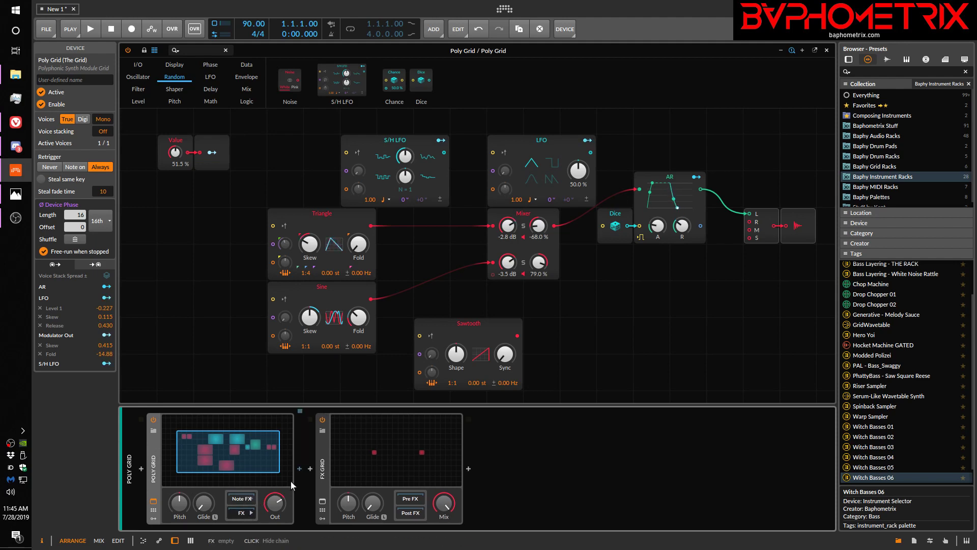
pyautogui.click(299, 468)
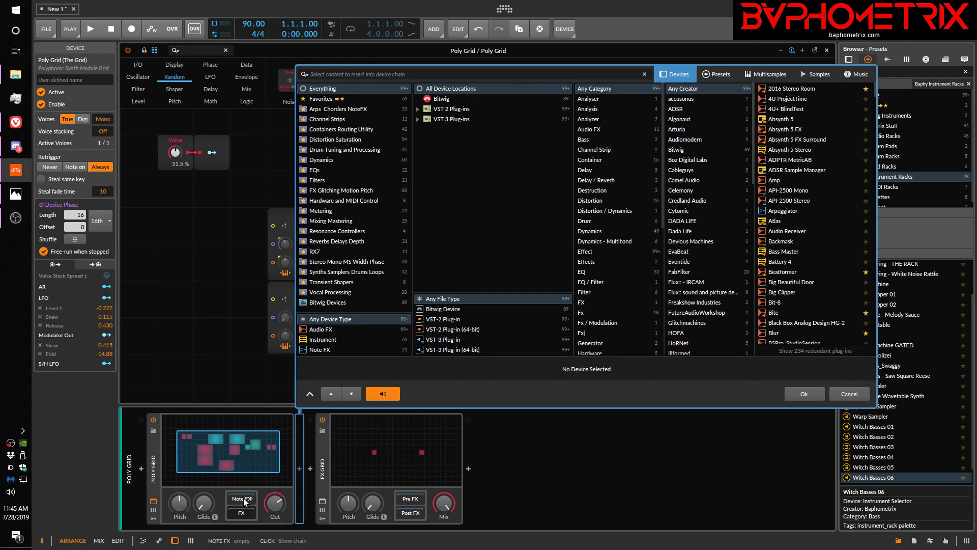
pyautogui.write('EQ')
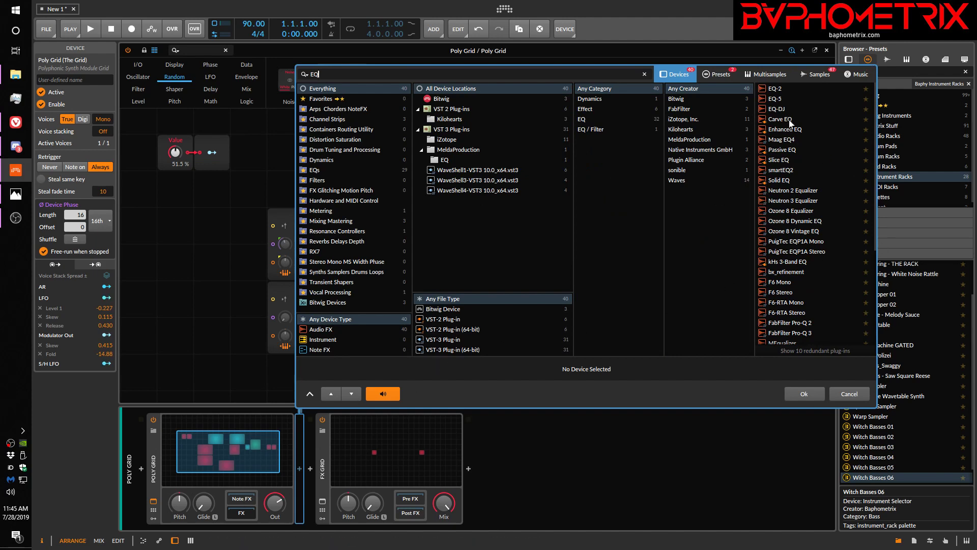
pyautogui.click(783, 90)
pyautogui.click(817, 391)
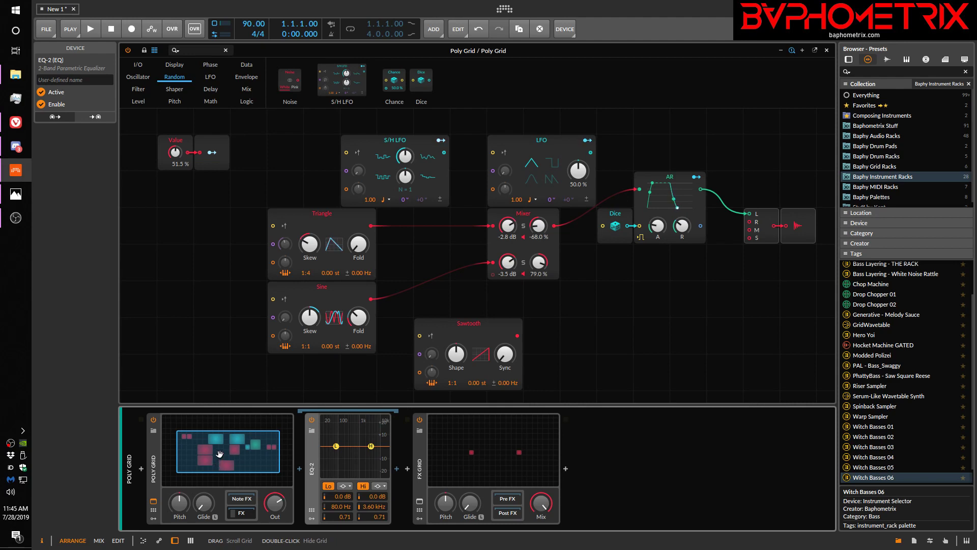
# Modulate the EQ-2's low band frequency by 60.50 with the Modulator Out and set the Value module to 55.0 %.
pyautogui.click(213, 155)
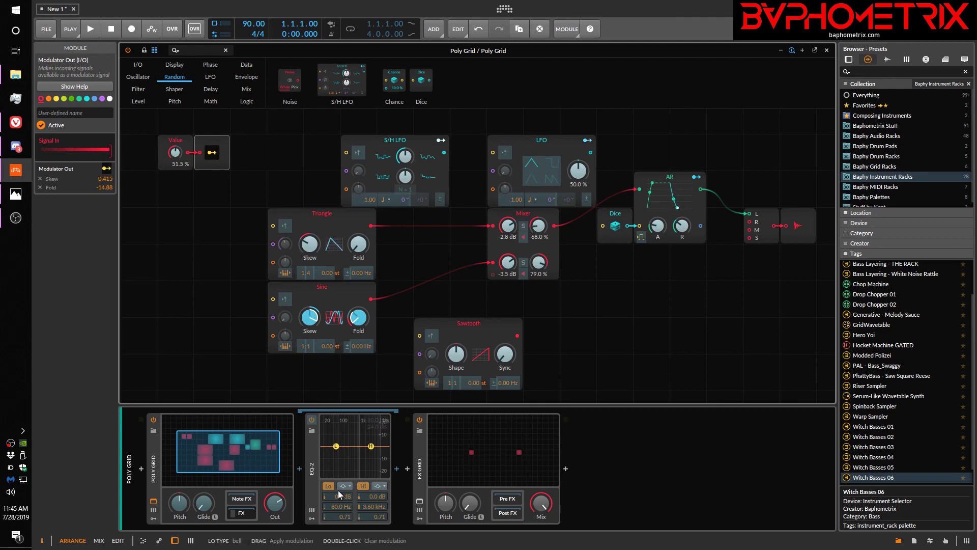
pyautogui.moveTo(338, 506); pyautogui.dragTo(338, 465)
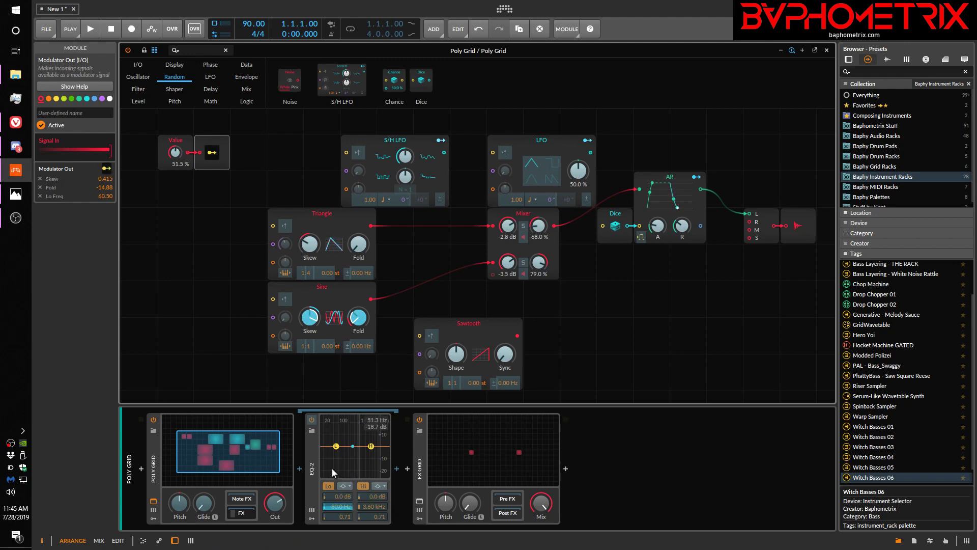
pyautogui.click(213, 153)
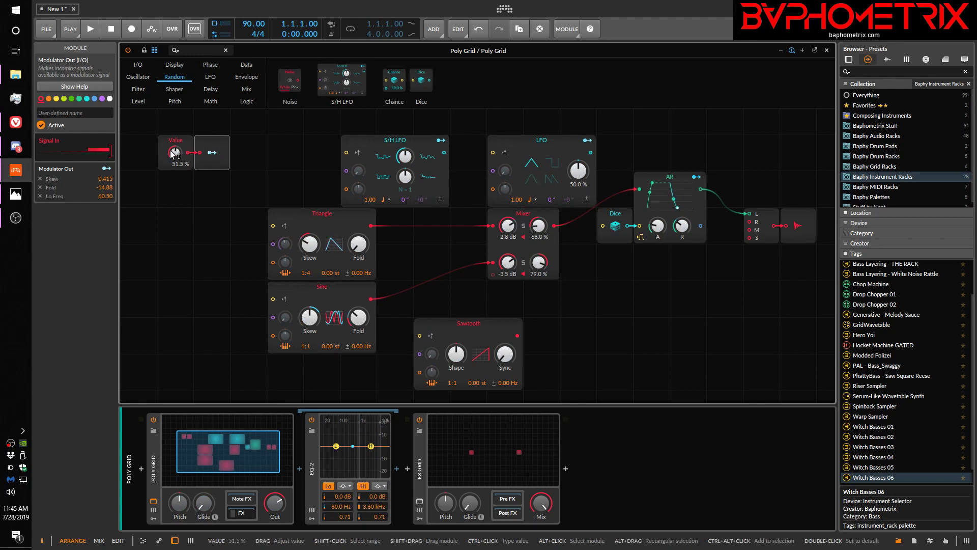
pyautogui.moveTo(176, 153)
pyautogui.mouseDown()
pyautogui.moveTo(176, 204)
pyautogui.moveTo(176, 148)
pyautogui.mouseUp()
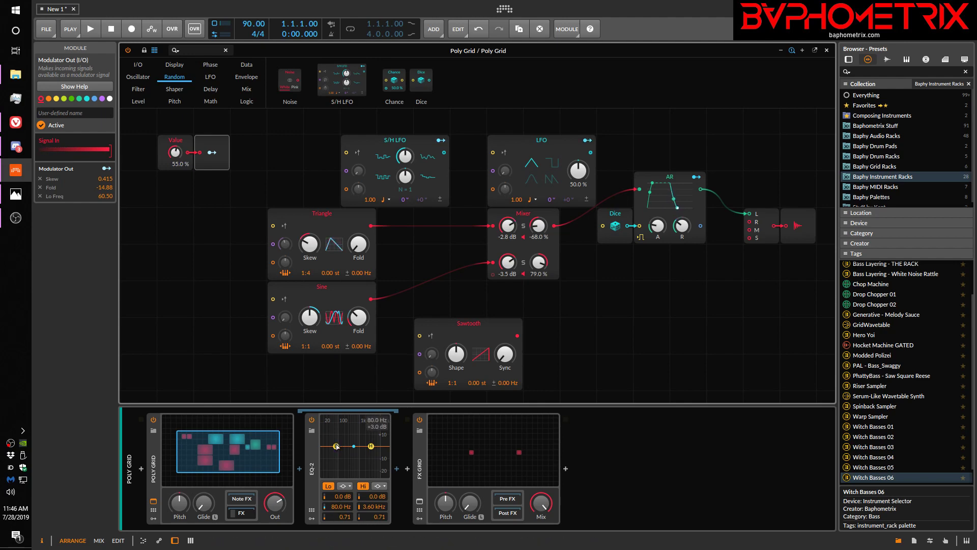
# Change the EQ-2's low band type to highpass12 and set the Value module to 41.5 %.
pyautogui.click(344, 486)
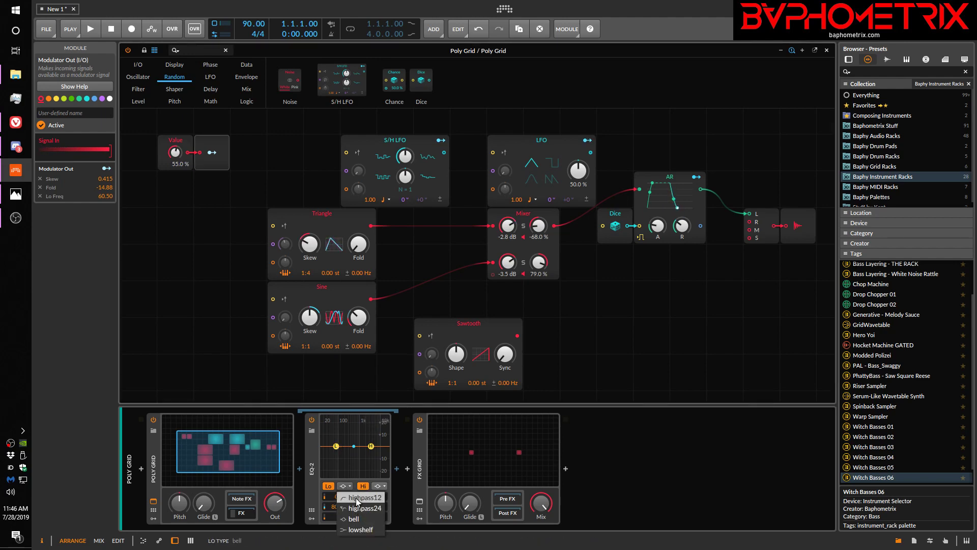
pyautogui.click(356, 498)
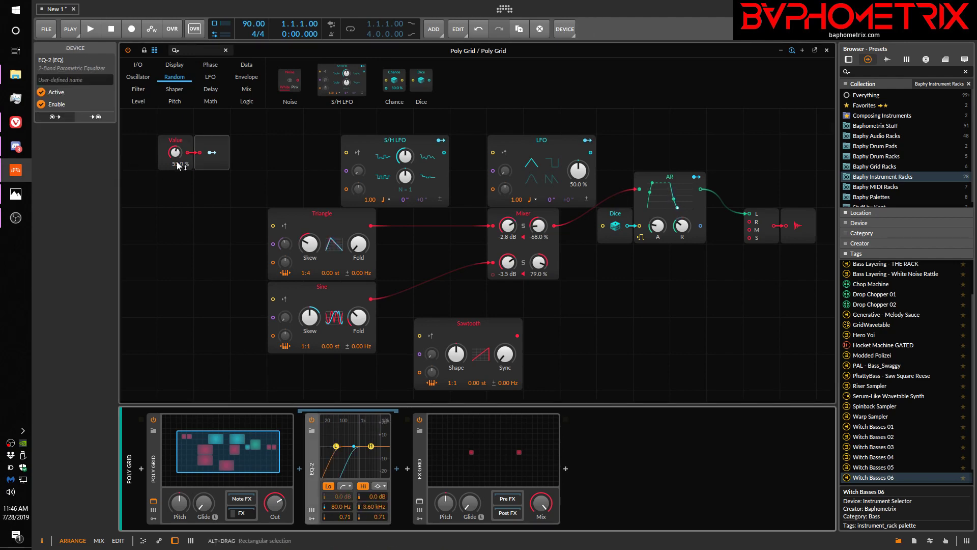
pyautogui.moveTo(174, 153)
pyautogui.mouseDown()
pyautogui.moveTo(175, 173)
pyautogui.moveTo(175, 158)
pyautogui.mouseUp()
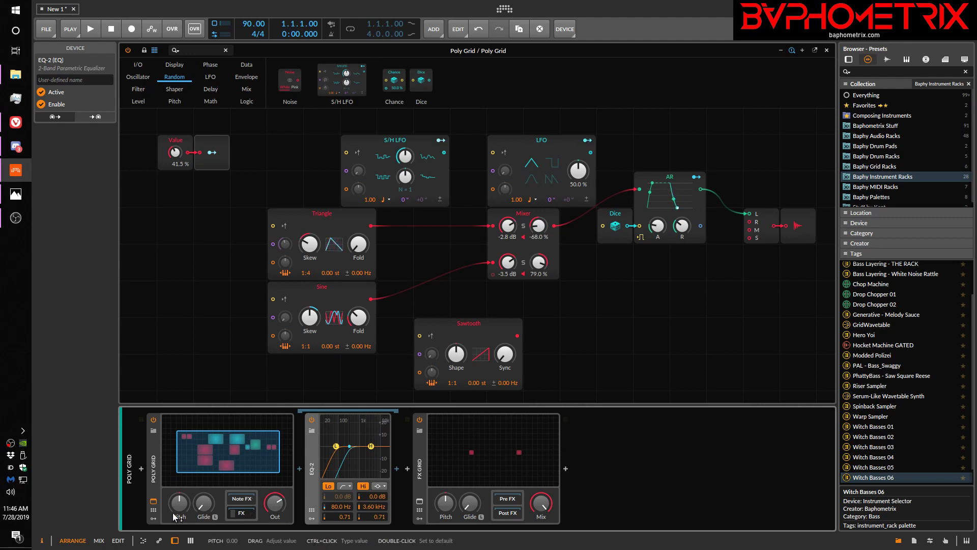
# Show the Poly Grid's modulator slots and add a Macro modulator to the first one.
pyautogui.click(155, 519)
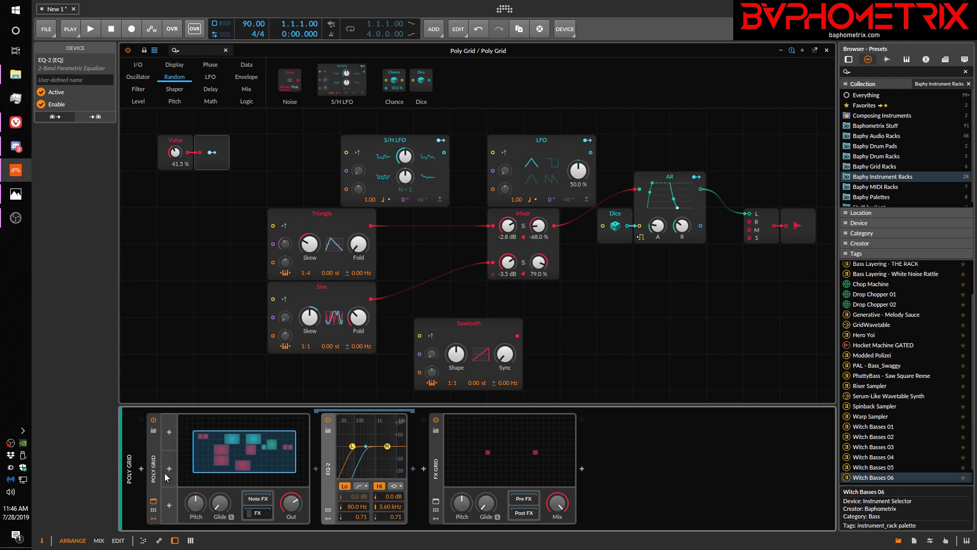
pyautogui.click(170, 431)
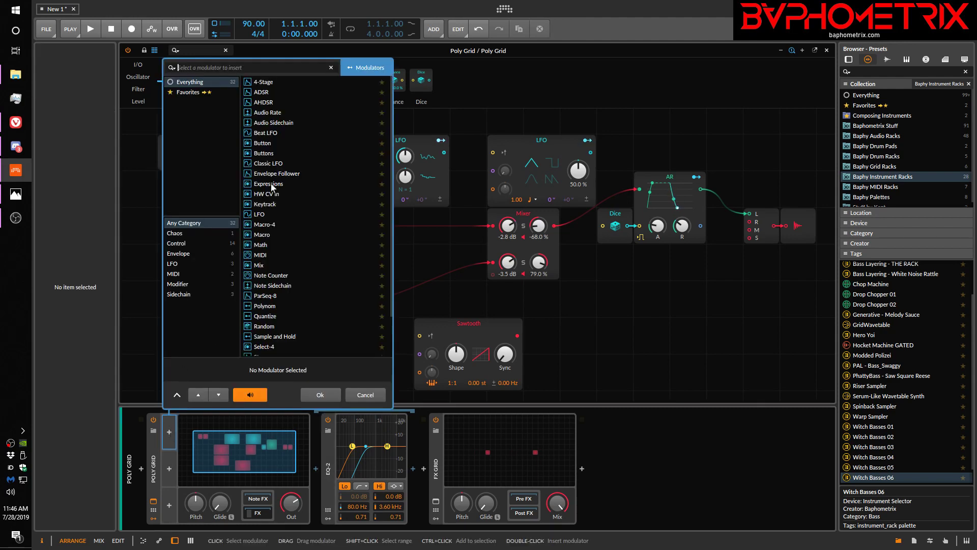
pyautogui.click(267, 235)
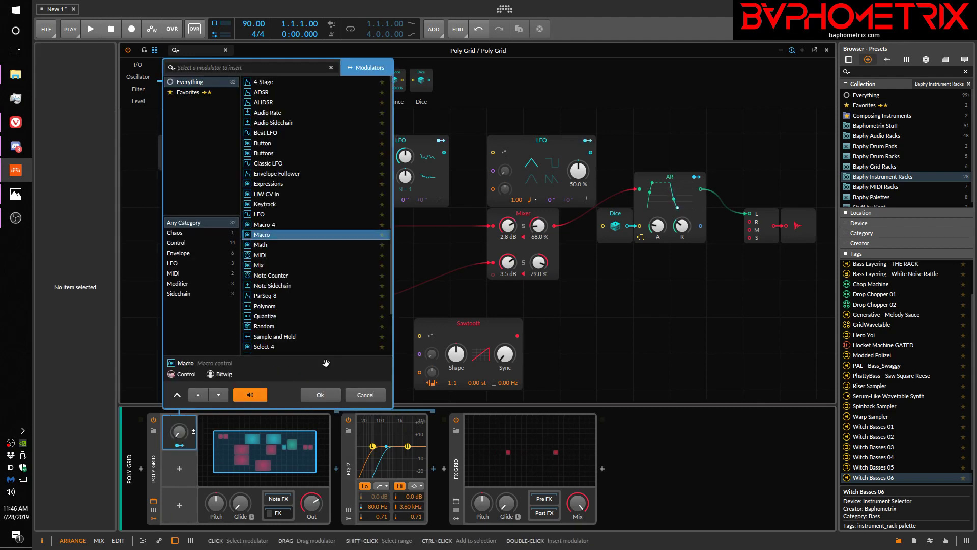
pyautogui.click(320, 395)
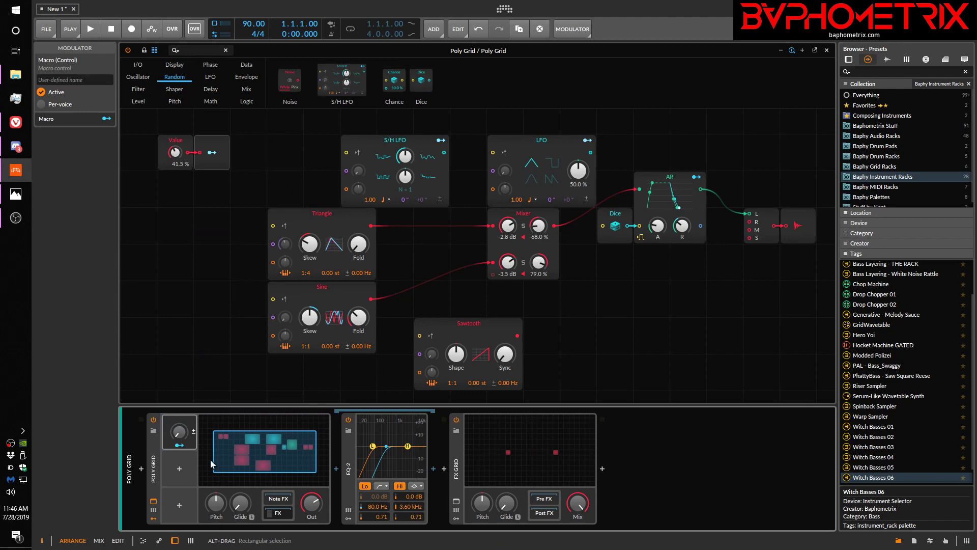
# Map the Macro to the Sawtooth's Shape by 0.335 and to the Mixer's Pan 1 by 1.170 and Pan 2 by -1.290.
pyautogui.click(179, 446)
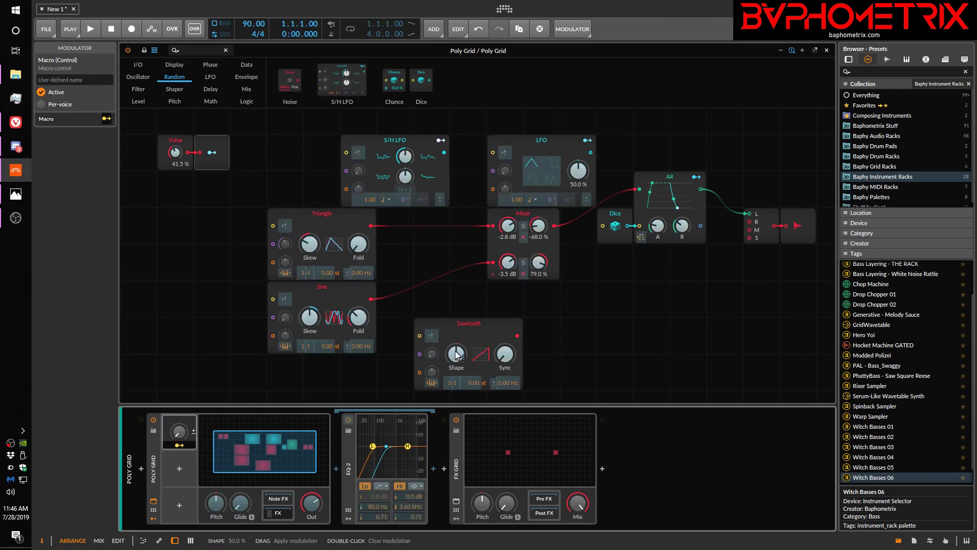
pyautogui.moveTo(457, 355)
pyautogui.mouseDown()
pyautogui.moveTo(457, 339)
pyautogui.moveTo(457, 355)
pyautogui.mouseUp()
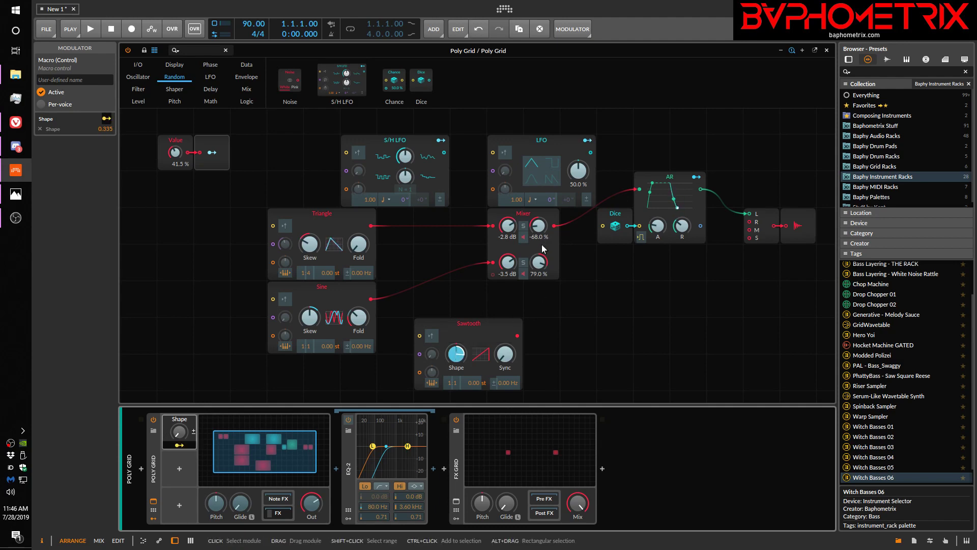
pyautogui.click(538, 226)
pyautogui.moveTo(538, 226); pyautogui.dragTo(538, 166)
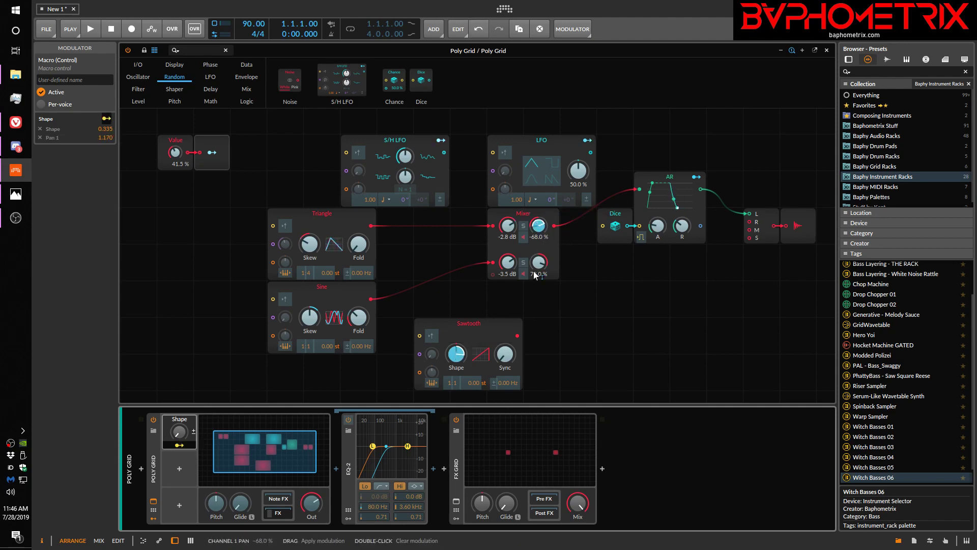
pyautogui.moveTo(539, 263); pyautogui.dragTo(539, 328)
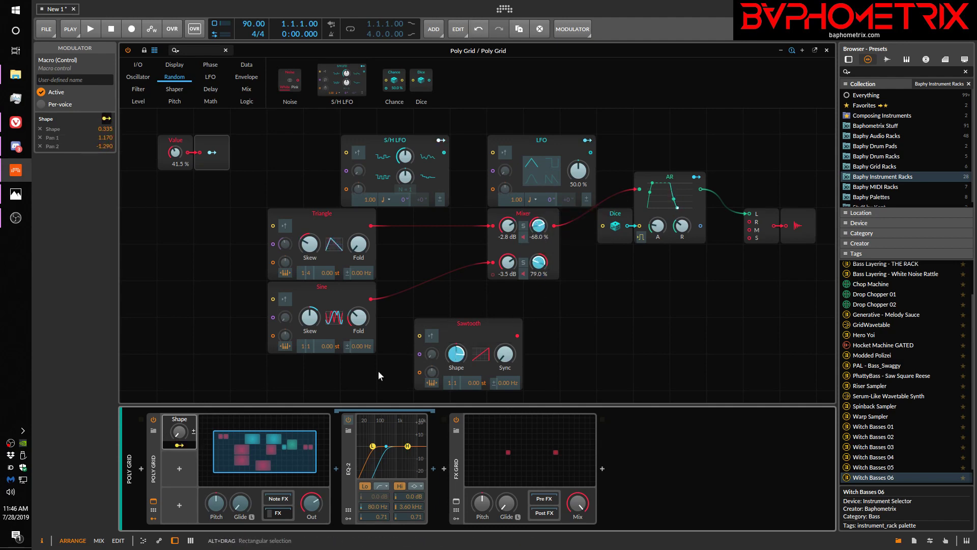
pyautogui.click(179, 446)
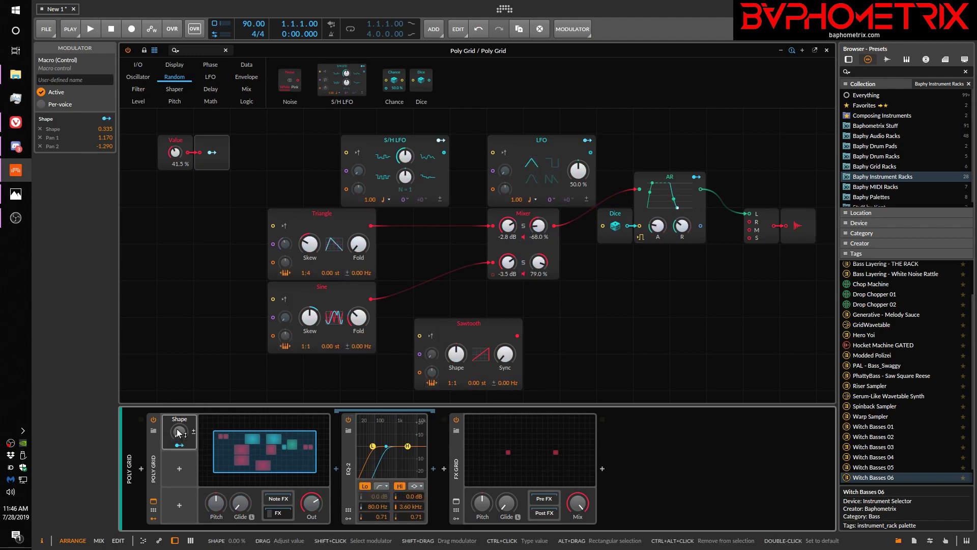
# Sweep the macro knob up to its maximum and back down to try out its modulations.
pyautogui.moveTo(180, 433); pyautogui.dragTo(179, 369)
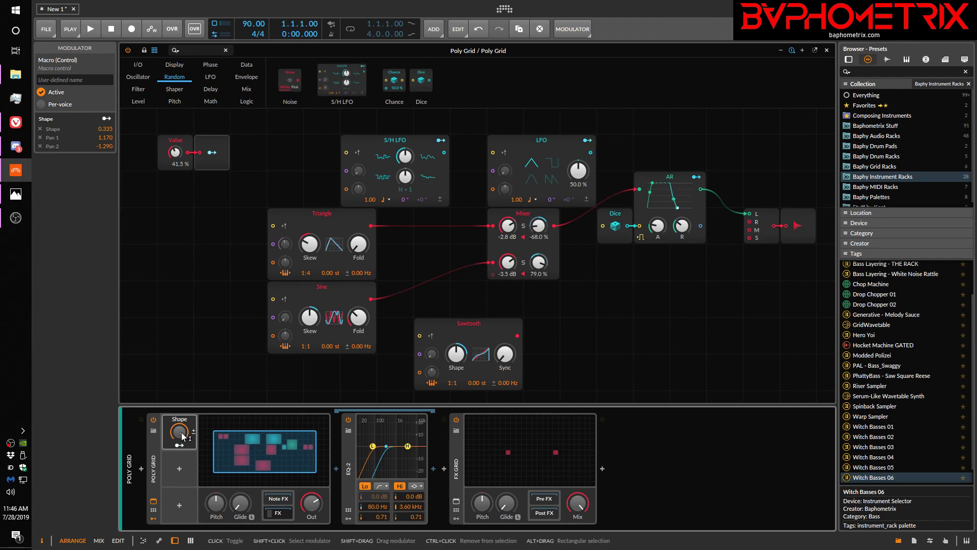
pyautogui.moveTo(180, 434); pyautogui.dragTo(179, 483)
pyautogui.moveTo(179, 432); pyautogui.dragTo(179, 431)
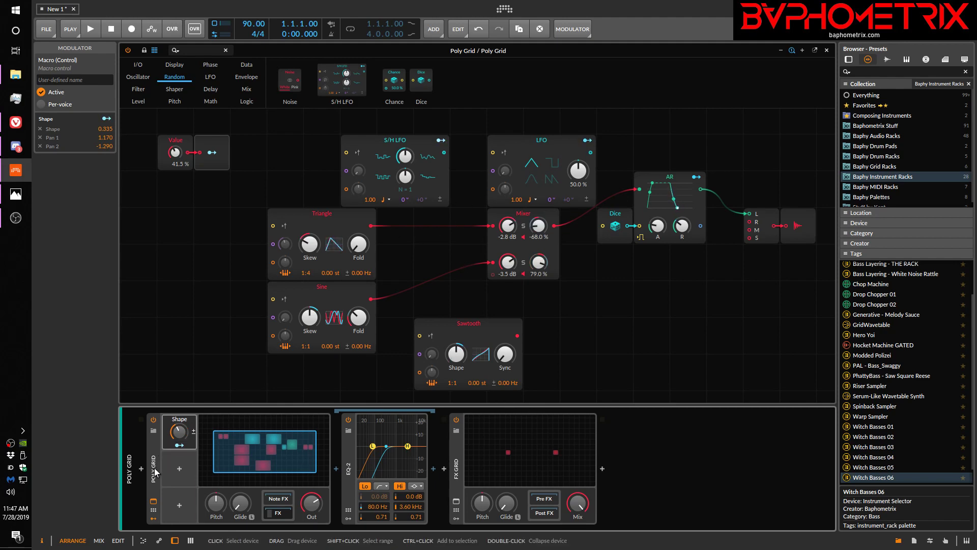
# Modulate the Poly Grid's output level by -0.290 with the LFO and review the modulation routings of the device and the Modulator Out.
pyautogui.click(216, 466)
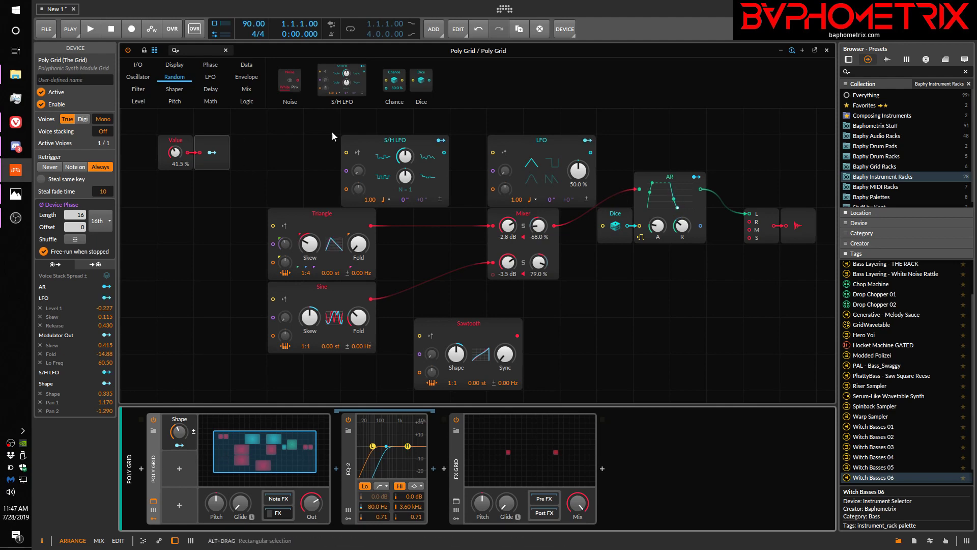
pyautogui.click(588, 139)
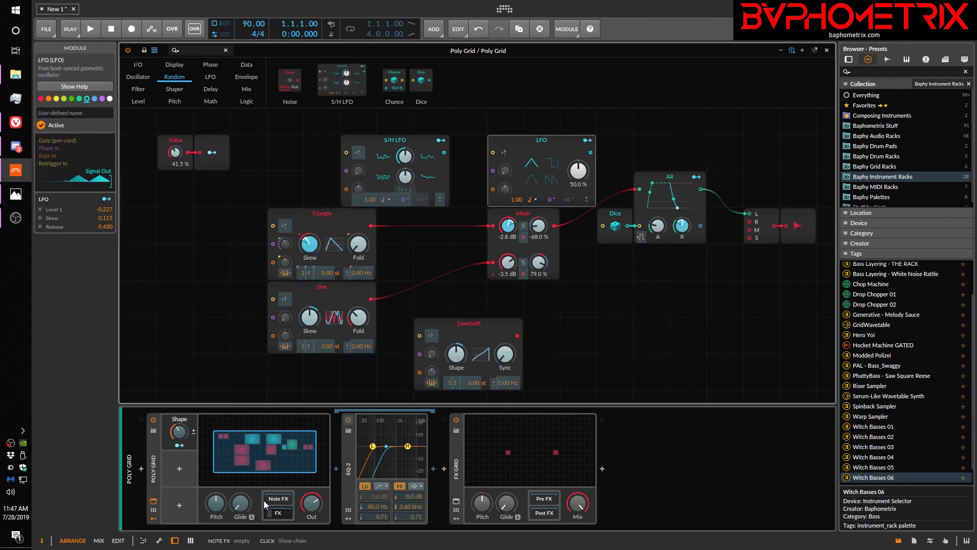
pyautogui.moveTo(311, 503); pyautogui.dragTo(312, 514)
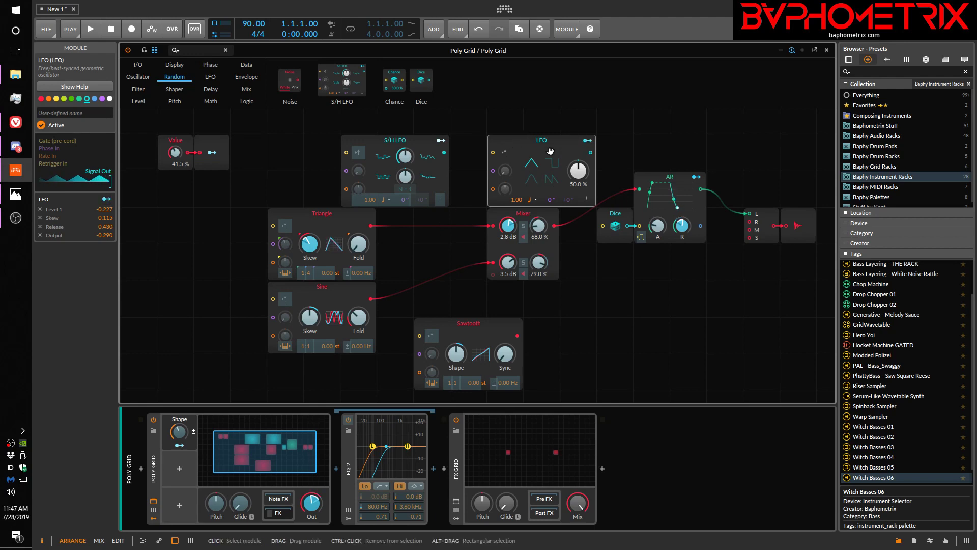
pyautogui.click(585, 141)
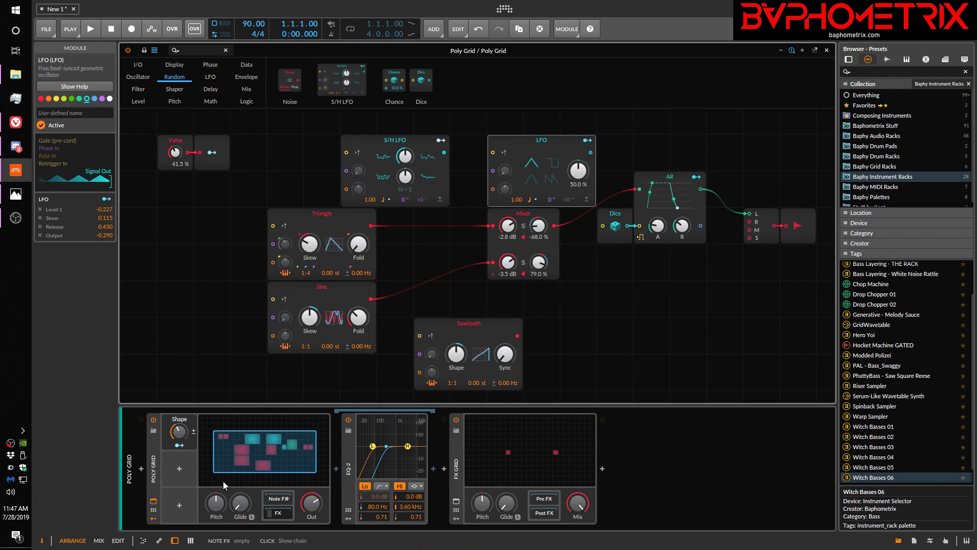
pyautogui.click(155, 455)
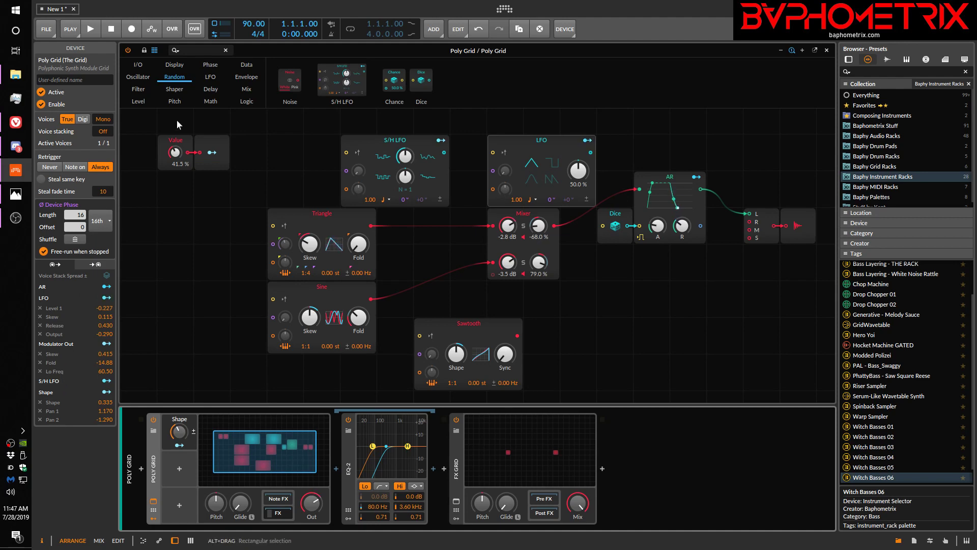
pyautogui.click(208, 144)
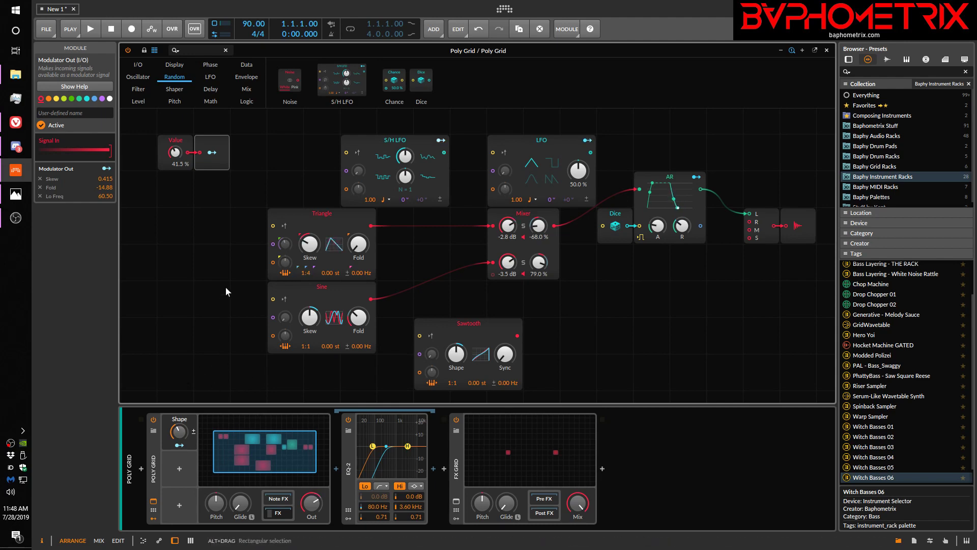
# Replace the Poly Grid with a fresh default one ahead of the FX Grid and open its patch for editing.
pyautogui.click(154, 469)
pyautogui.press('Delete')
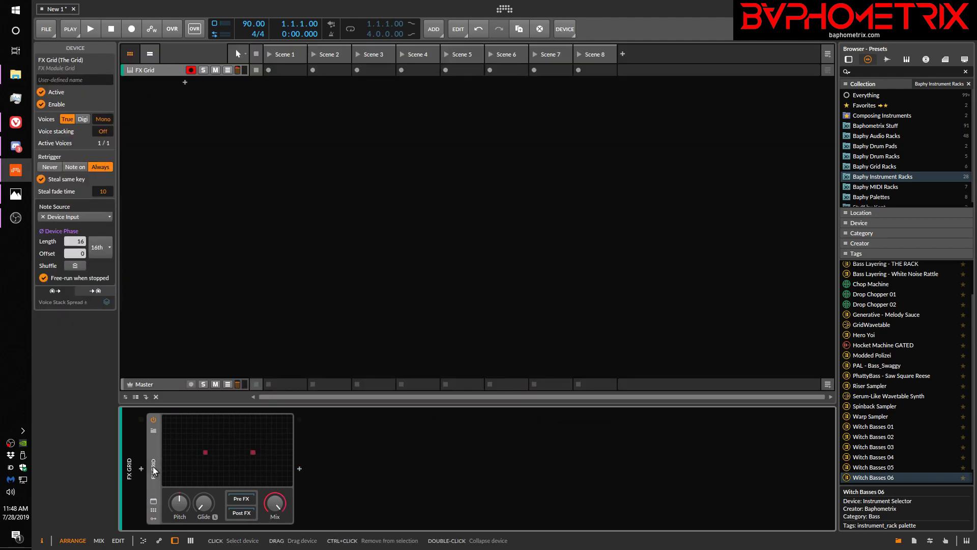
pyautogui.click(145, 475)
pyautogui.write('grid')
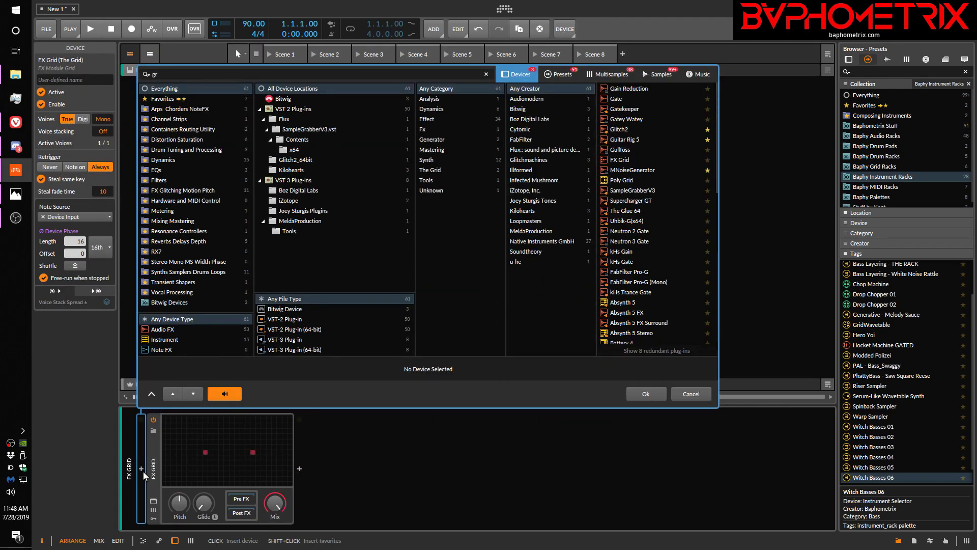
pyautogui.press('Down')
pyautogui.press('Down')
pyautogui.press('Return')
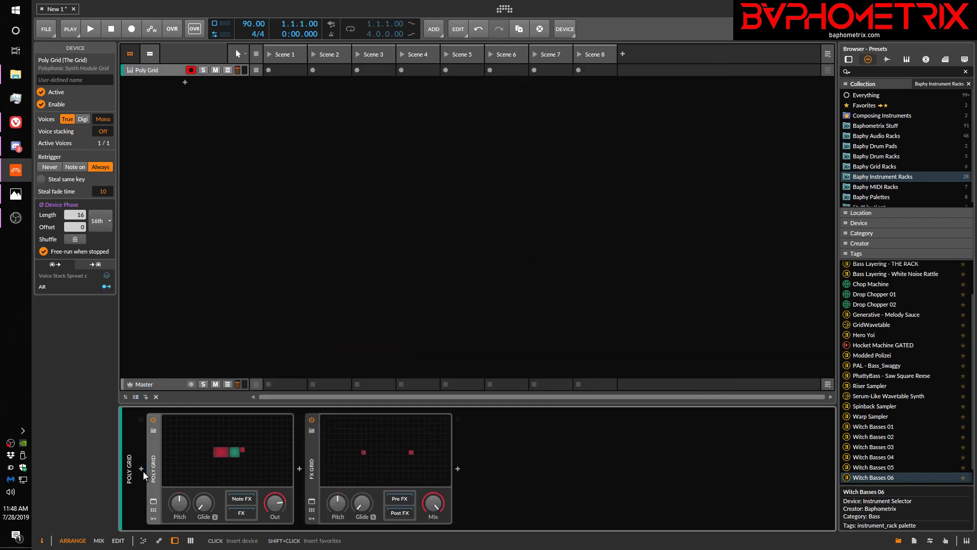
pyautogui.click(229, 464)
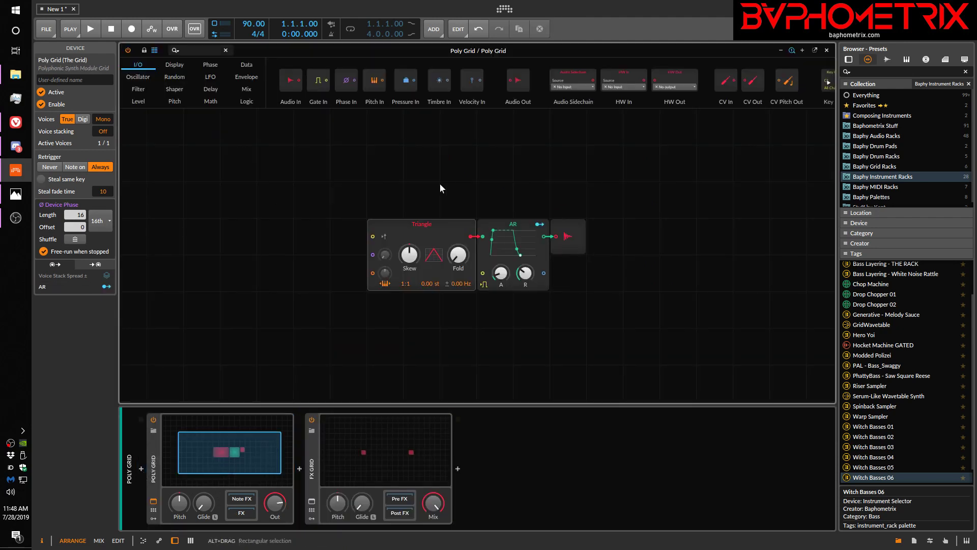
# Spread the Triangle, AR and Audio Out modules apart to leave gaps between them on the grid.
pyautogui.moveTo(442, 181); pyautogui.dragTo(521, 264)
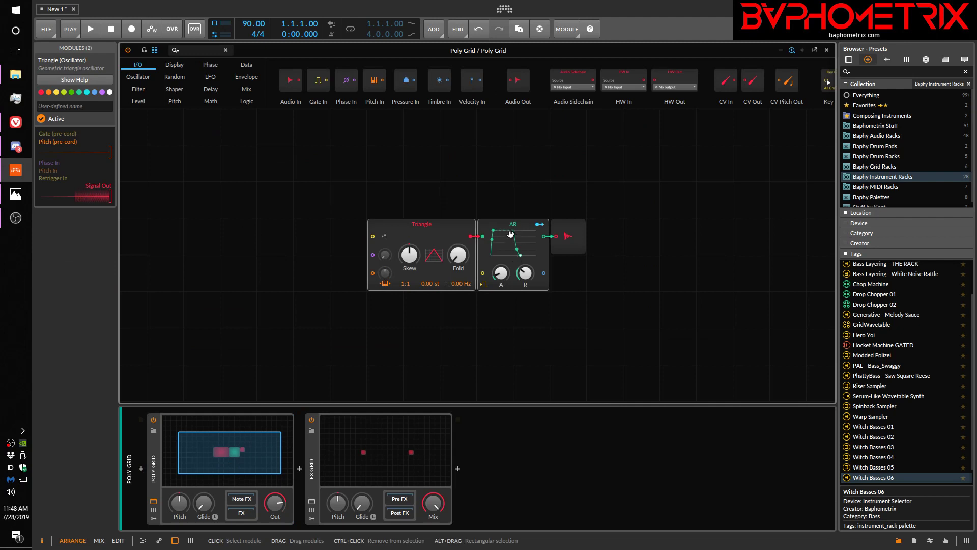
pyautogui.moveTo(473, 233)
pyautogui.mouseDown()
pyautogui.moveTo(399, 233)
pyautogui.moveTo(464, 238)
pyautogui.mouseUp()
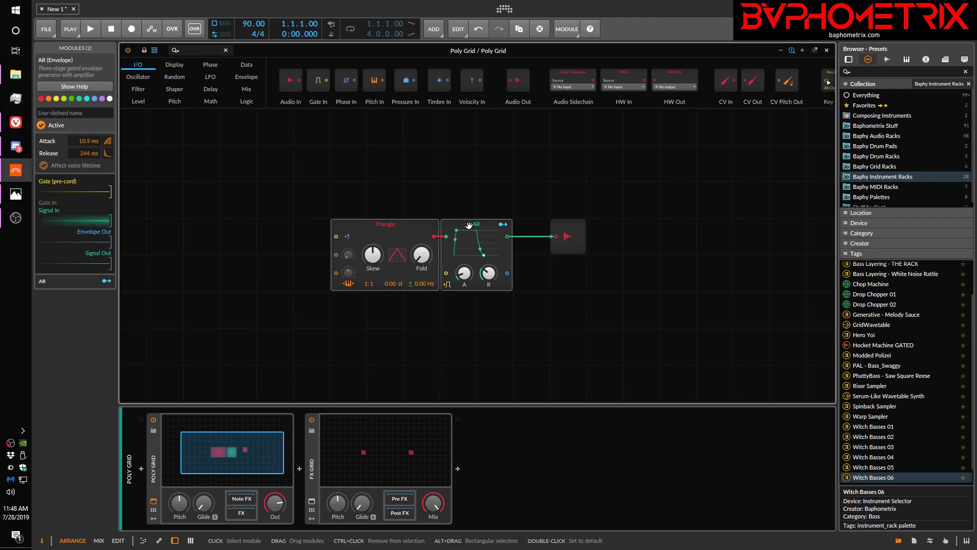
pyautogui.click(406, 199)
pyautogui.moveTo(401, 230); pyautogui.dragTo(291, 231)
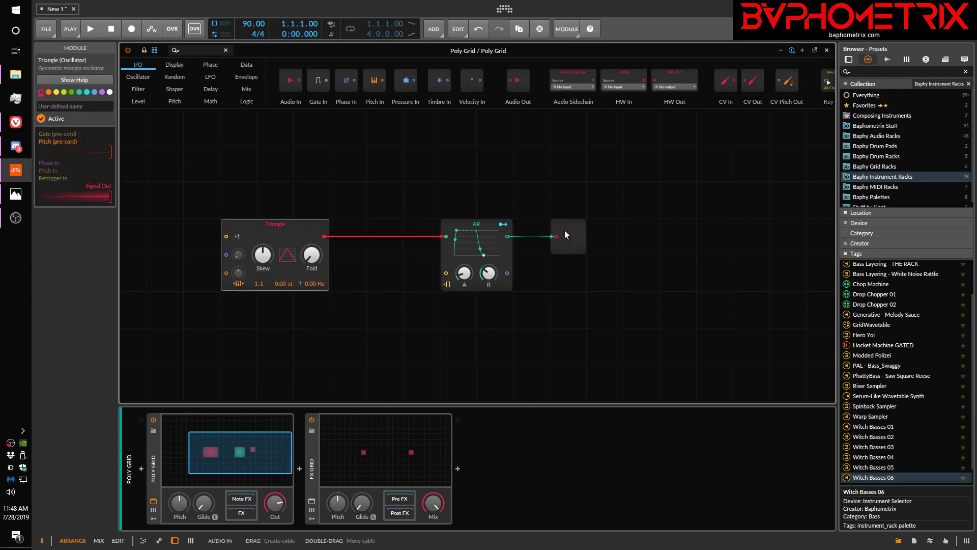
pyautogui.moveTo(564, 231); pyautogui.dragTo(601, 232)
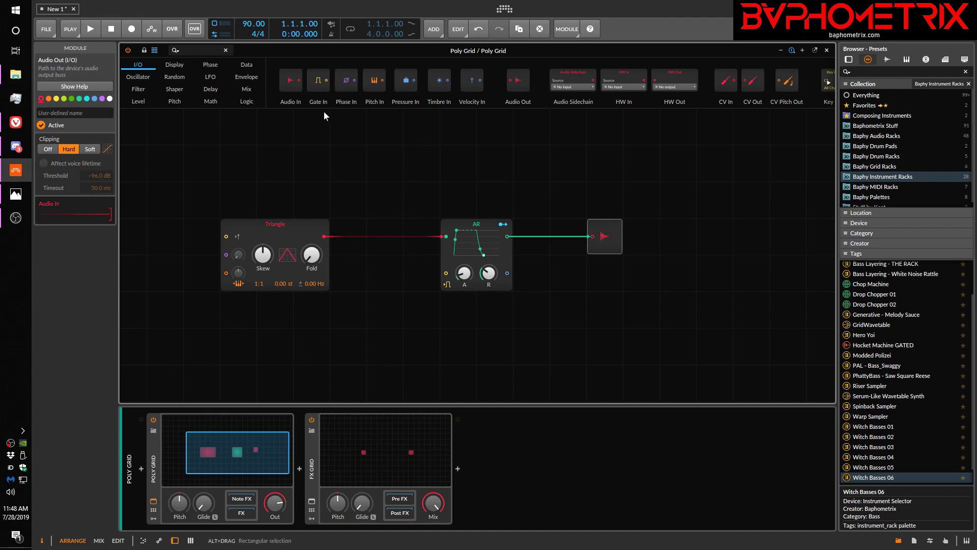
# Insert a Mixer module into the signal path between the Triangle and the AR envelope.
pyautogui.click(247, 89)
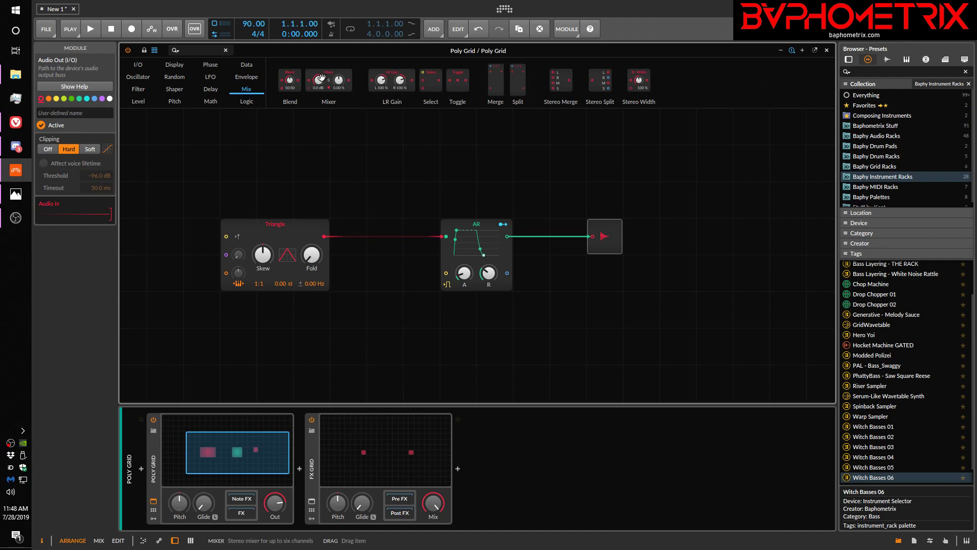
pyautogui.moveTo(321, 77); pyautogui.dragTo(490, 266)
pyautogui.click(486, 239)
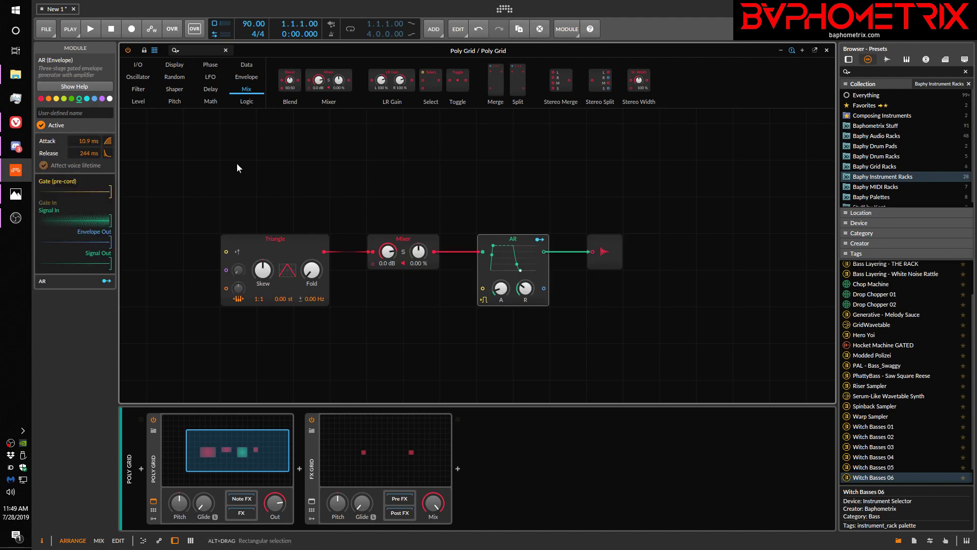
# Add a Sine oscillator directly below the Triangle and swap the Triangle for a Sawtooth oscillator.
pyautogui.click(138, 77)
pyautogui.moveTo(416, 77); pyautogui.dragTo(251, 338)
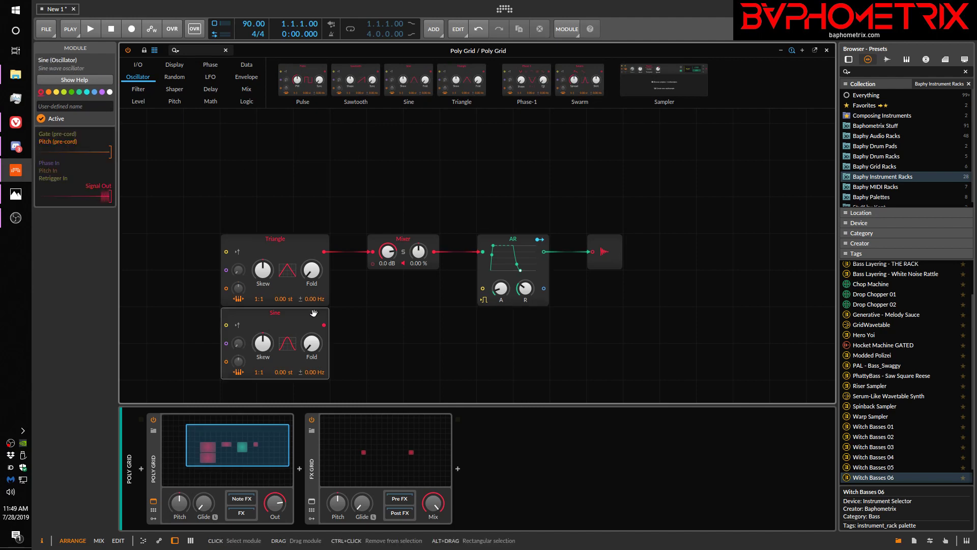
pyautogui.rightClick(277, 246)
pyautogui.click(308, 375)
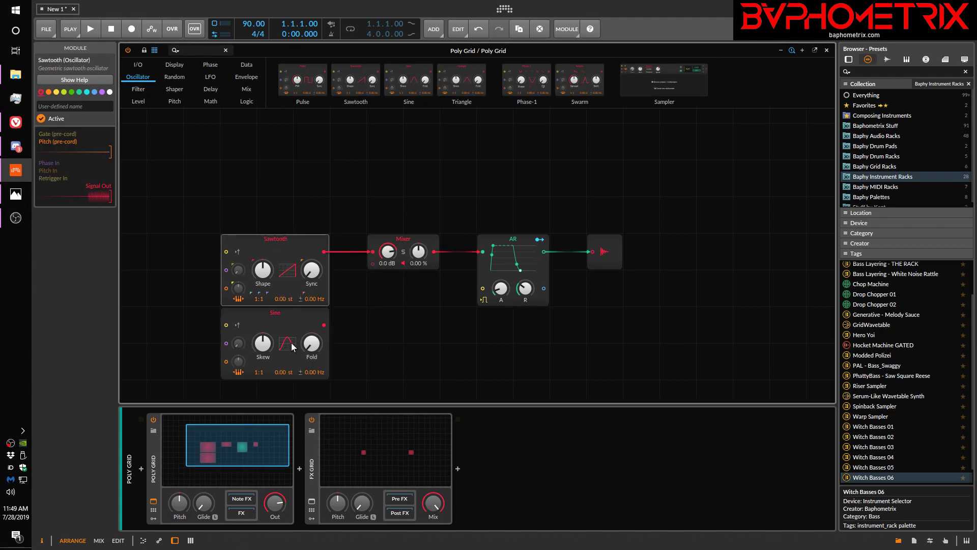
# Set the Sawtooth's Shape to 68.5 %, raise its Sync, and set pitch ratios of 1:1 for the Sawtooth and 1:3 for the Sine.
pyautogui.moveTo(264, 274); pyautogui.dragTo(312, 255)
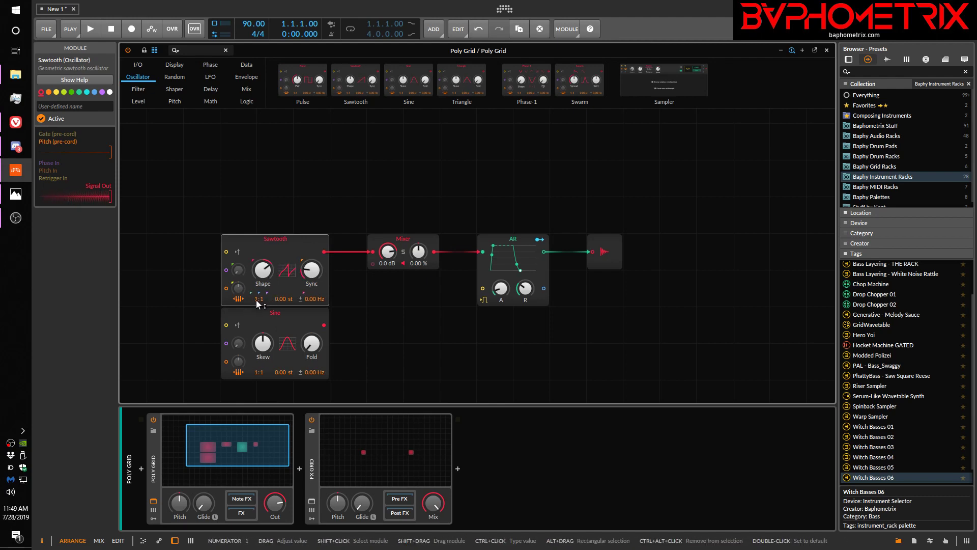
pyautogui.moveTo(256, 300); pyautogui.dragTo(257, 291)
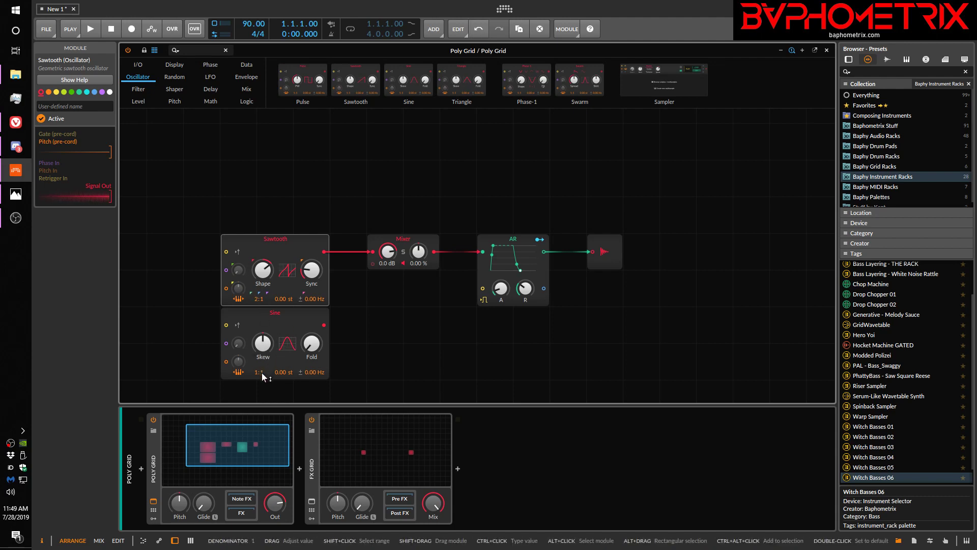
pyautogui.moveTo(261, 372); pyautogui.dragTo(263, 374)
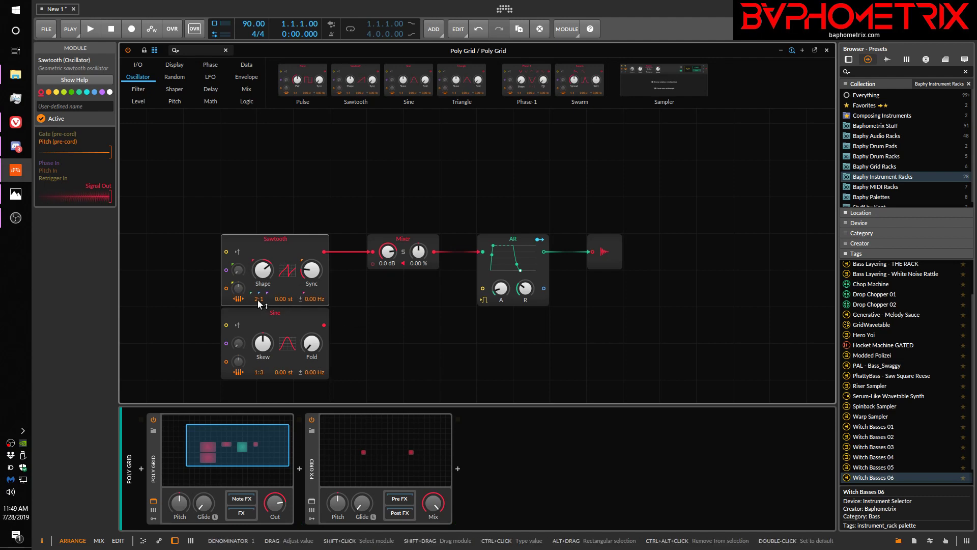
pyautogui.moveTo(256, 298); pyautogui.dragTo(257, 303)
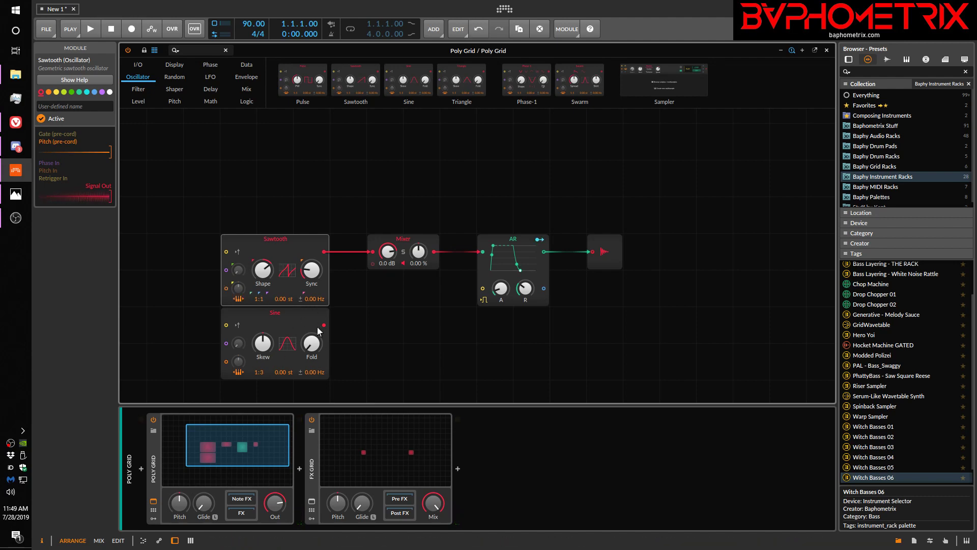
# Patch the Sine into the Mixer's second channel at -0.1 dB and set the Sine's ratio to 1:2.
pyautogui.moveTo(326, 324); pyautogui.dragTo(374, 267)
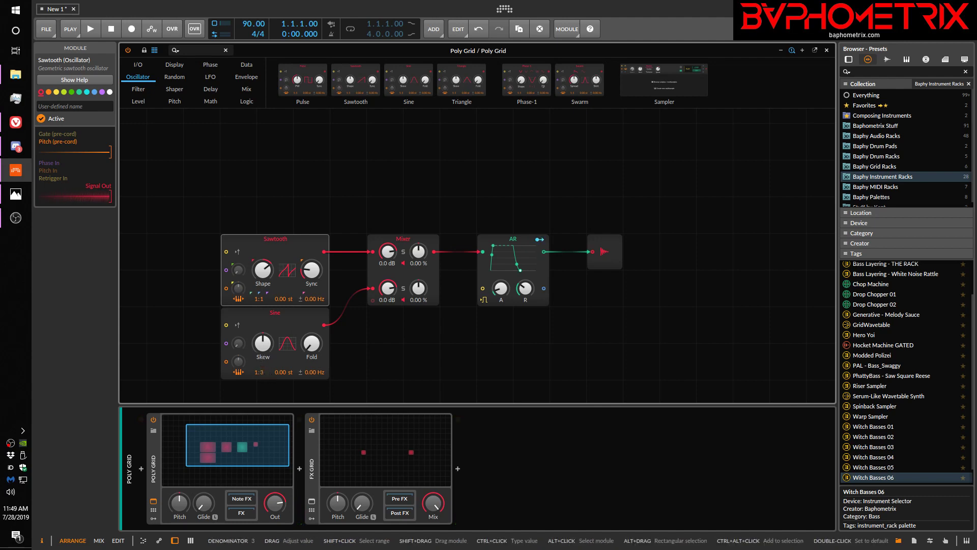
pyautogui.moveTo(262, 371); pyautogui.dragTo(261, 377)
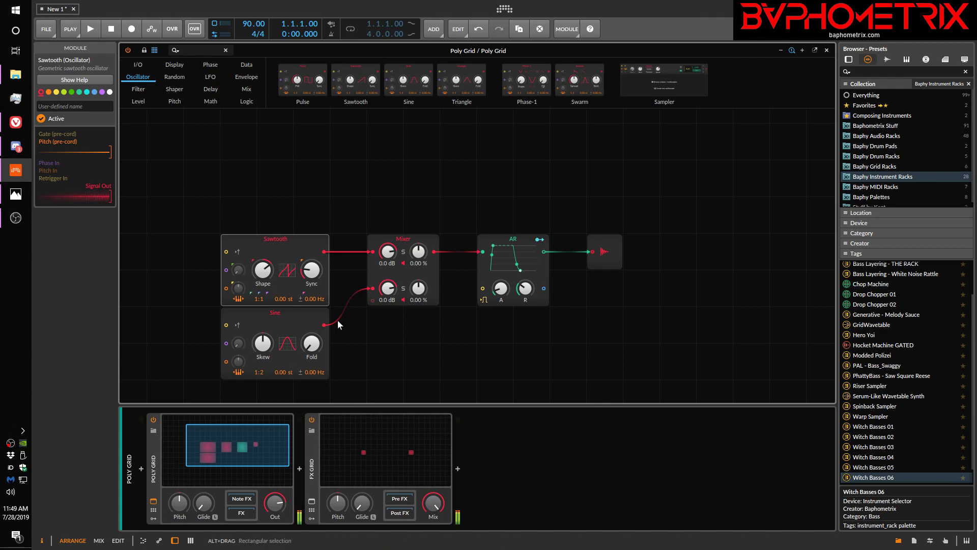
pyautogui.moveTo(388, 289); pyautogui.dragTo(388, 275)
# Shift the Sawtooth up, add a Pulse oscillator below the Sine and patch it into the Mixer's third channel.
pyautogui.moveTo(277, 249); pyautogui.dragTo(270, 222)
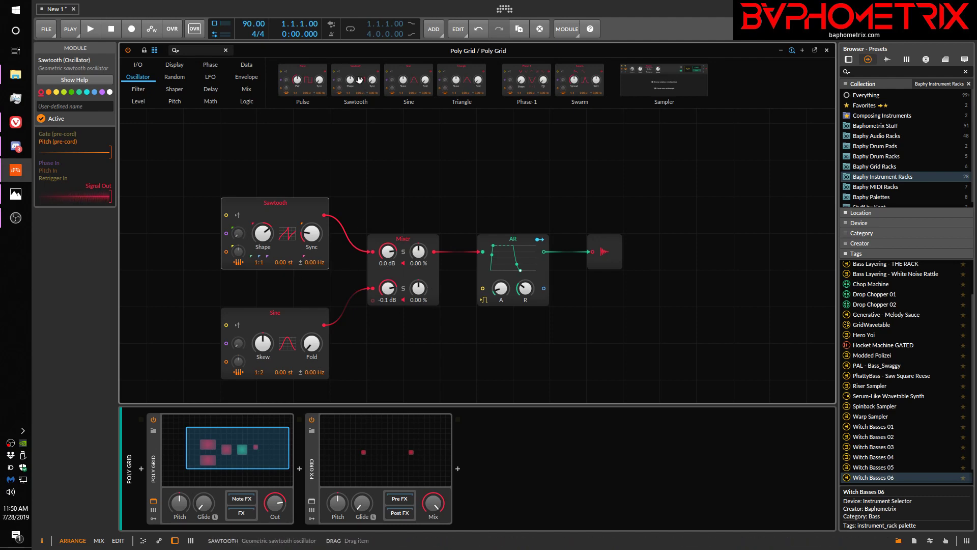
pyautogui.moveTo(310, 72); pyautogui.dragTo(246, 271)
pyautogui.moveTo(324, 273); pyautogui.dragTo(375, 139)
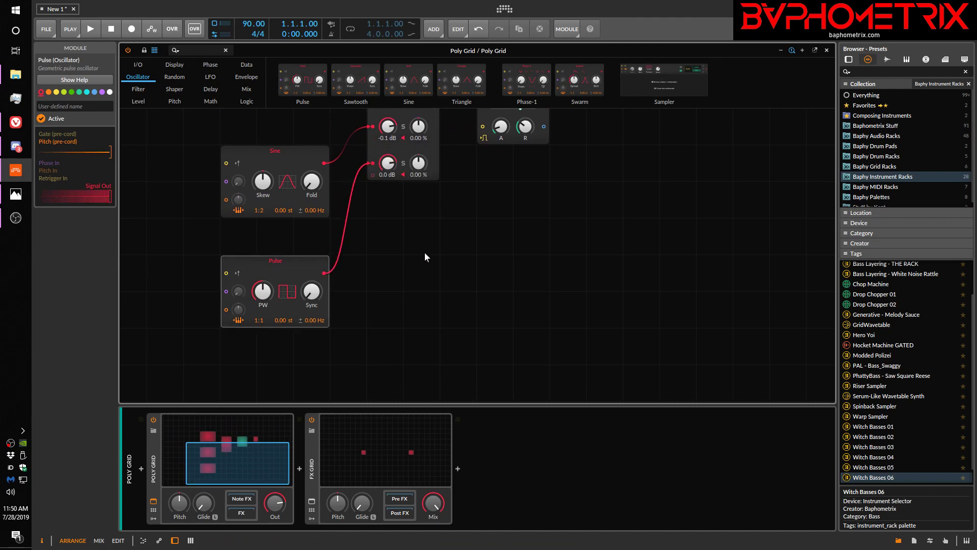
pyautogui.scroll(3, 424, 251)
pyautogui.scroll(-2, 425, 256)
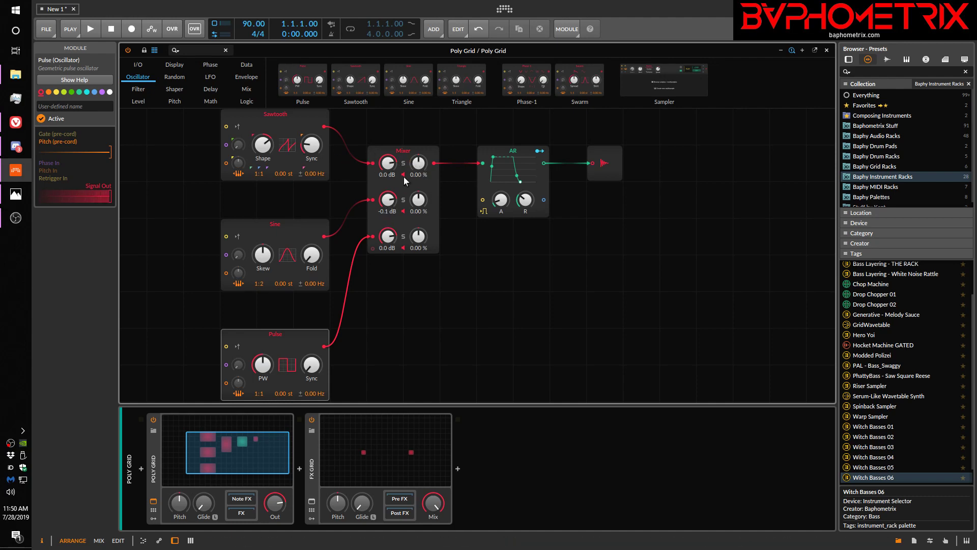
# Colour the Sawtooth module purple and the Pulse module green to tell their cables apart.
pyautogui.click(280, 122)
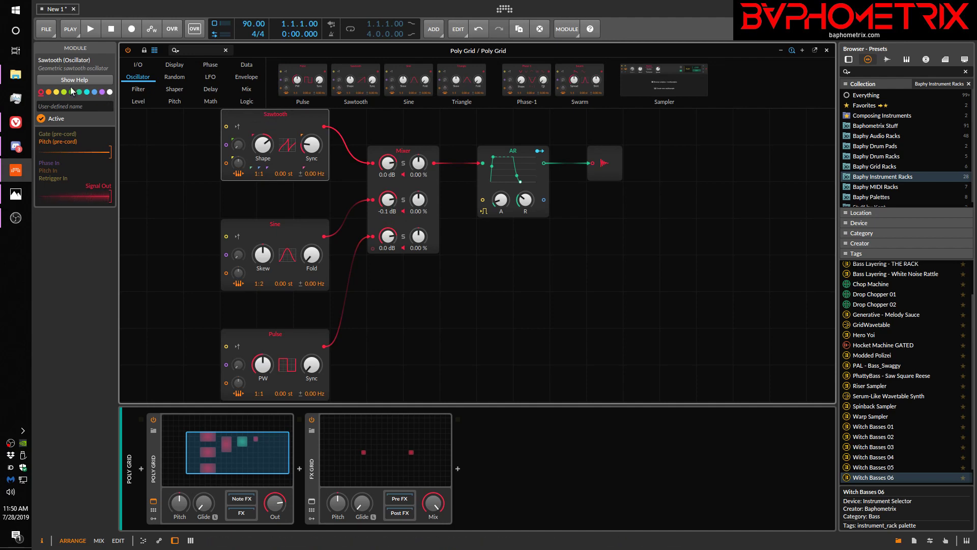
pyautogui.click(102, 92)
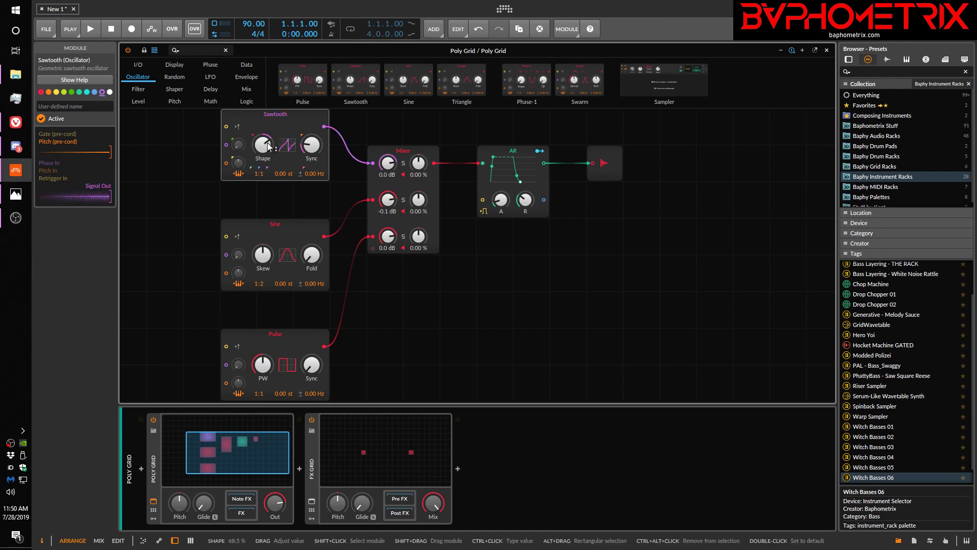
pyautogui.click(295, 232)
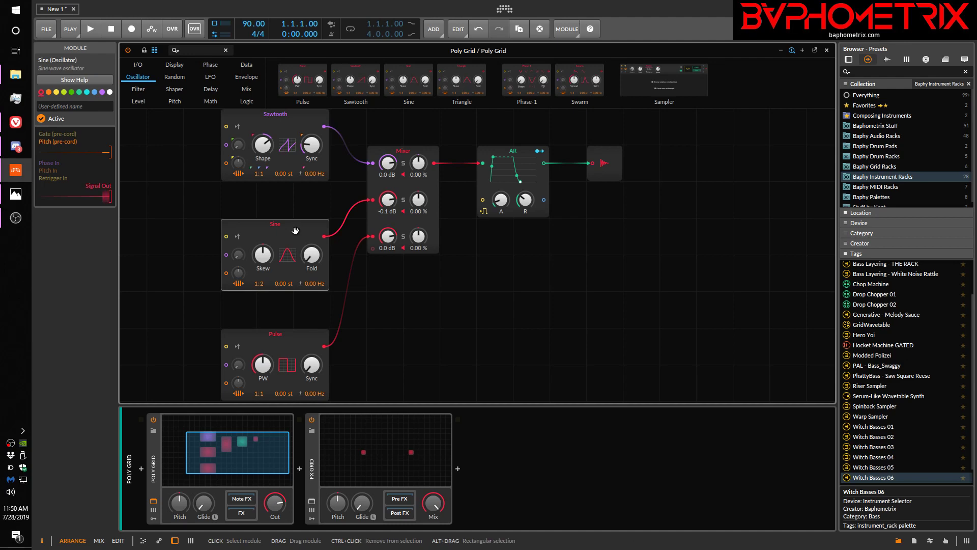
pyautogui.click(295, 334)
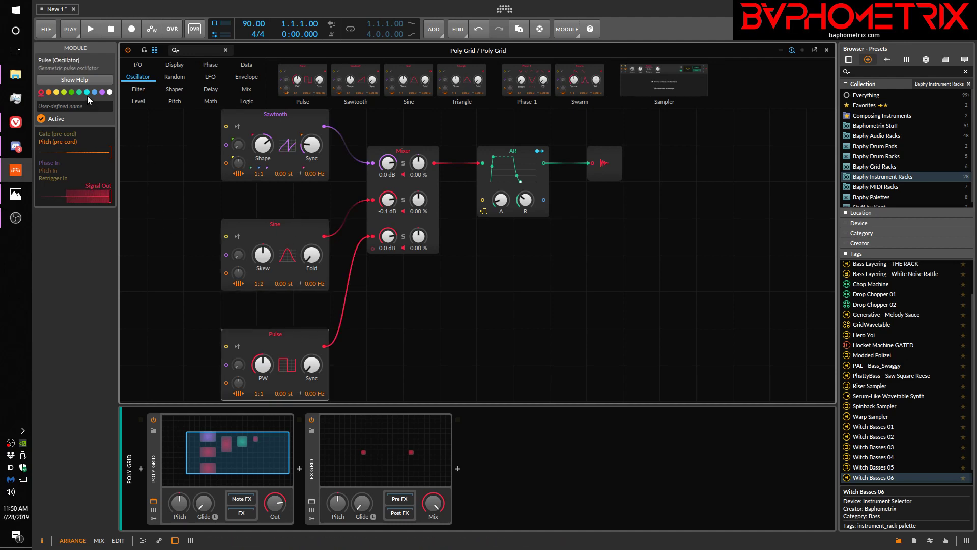
pyautogui.click(71, 91)
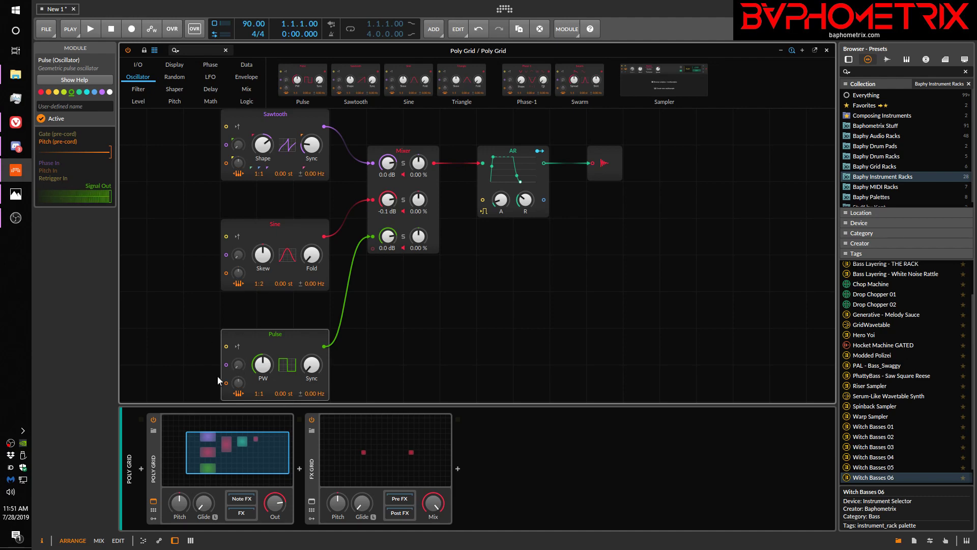
pyautogui.moveTo(388, 236); pyautogui.dragTo(388, 236)
pyautogui.moveTo(389, 201); pyautogui.dragTo(388, 205)
pyautogui.moveTo(393, 171); pyautogui.dragTo(393, 175)
# Add an LFO in front of the Sawtooth feeding its phase input, space it out and colour it purple.
pyautogui.scroll(3, 214, 154)
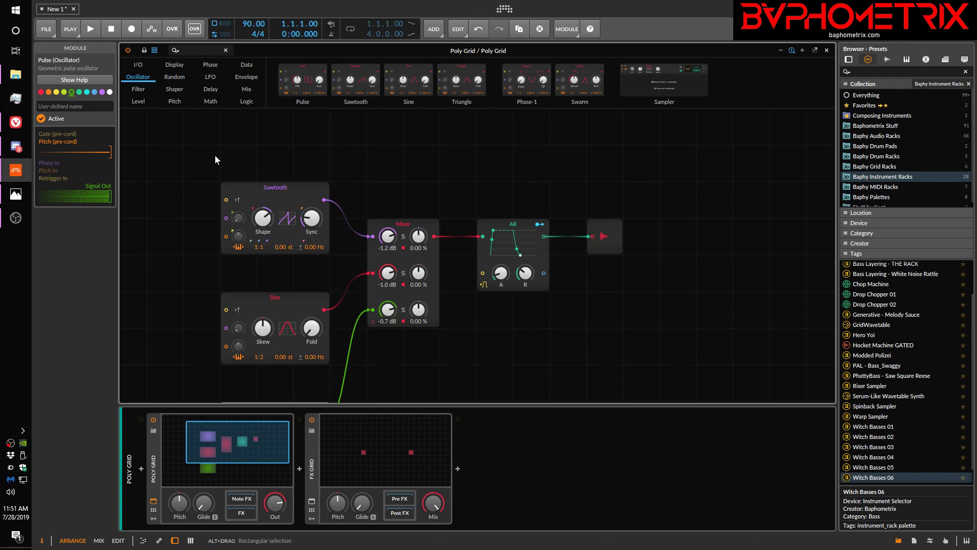
pyautogui.click(138, 101)
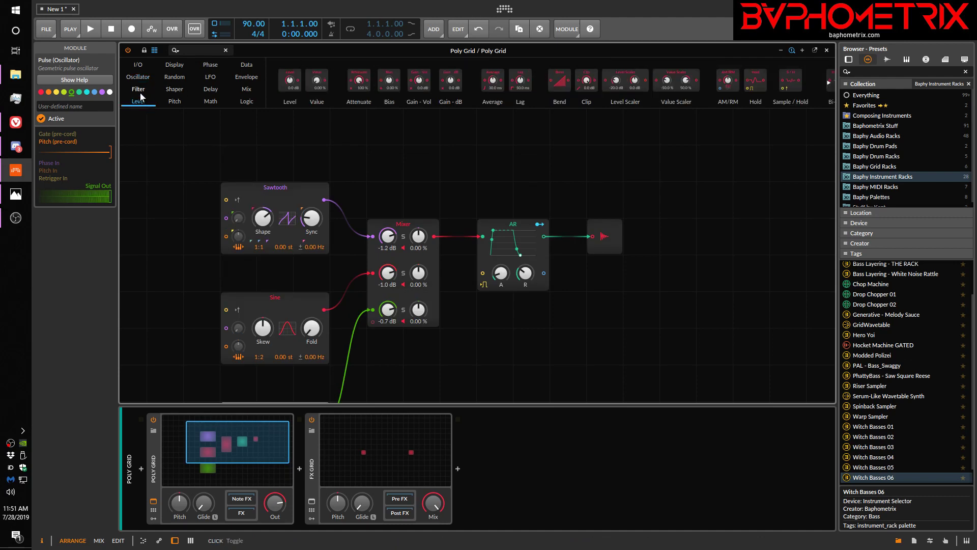
pyautogui.click(209, 77)
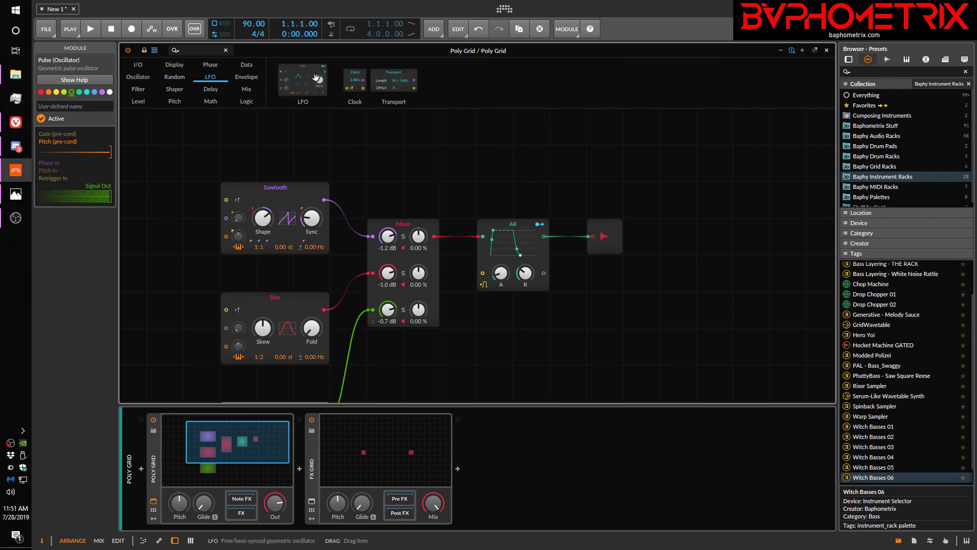
pyautogui.moveTo(303, 80); pyautogui.dragTo(202, 251)
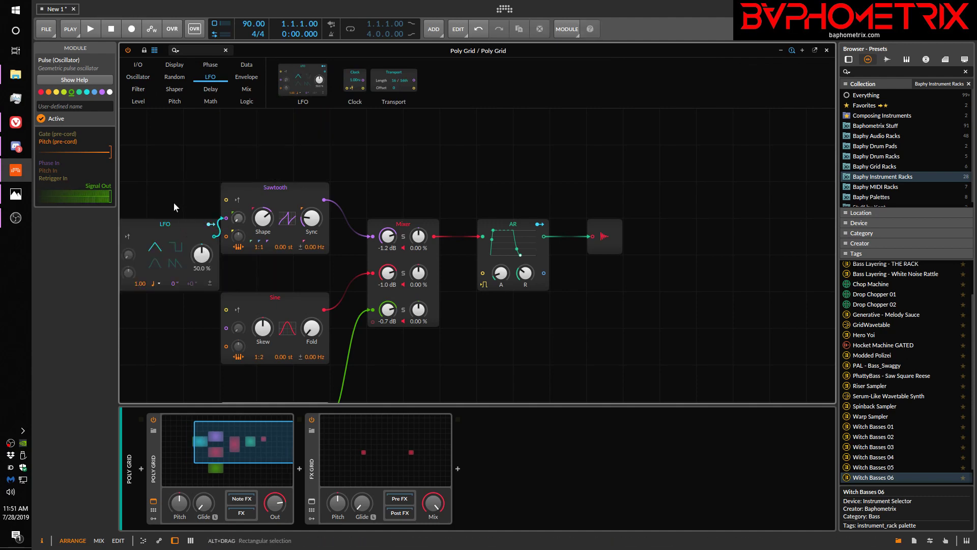
pyautogui.moveTo(175, 197); pyautogui.dragTo(289, 181)
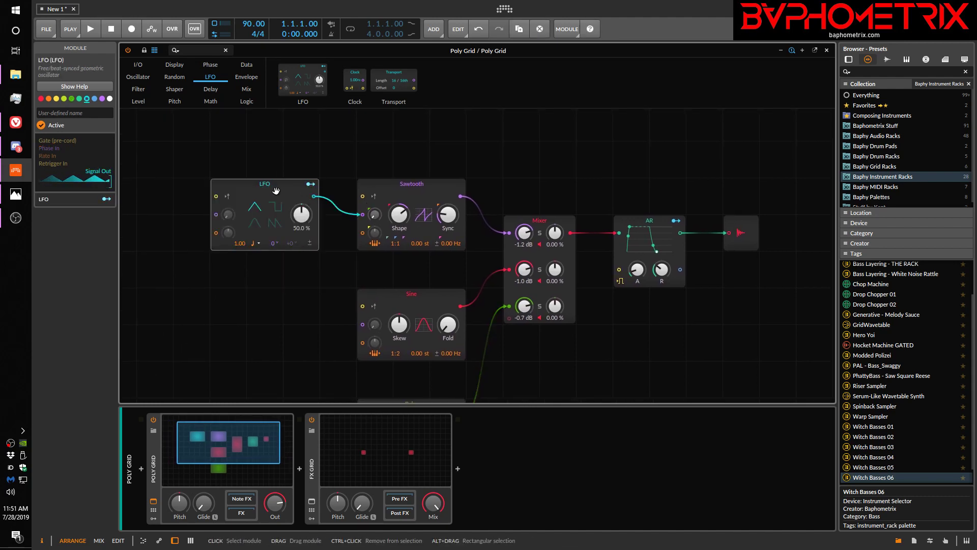
pyautogui.click(102, 98)
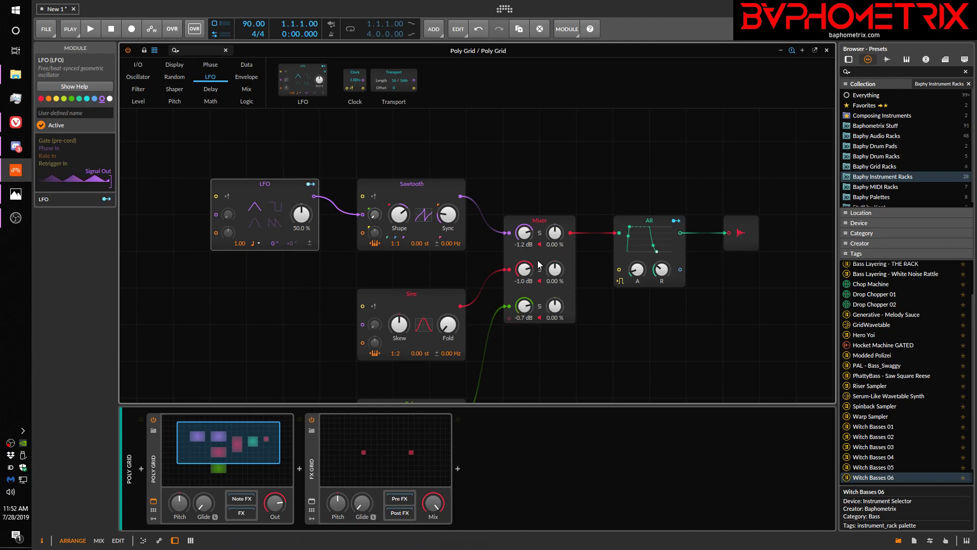
# Disconnect the Sawtooth, Sine and Pulse cables from the Mixer's inputs.
pyautogui.doubleClick(510, 234)
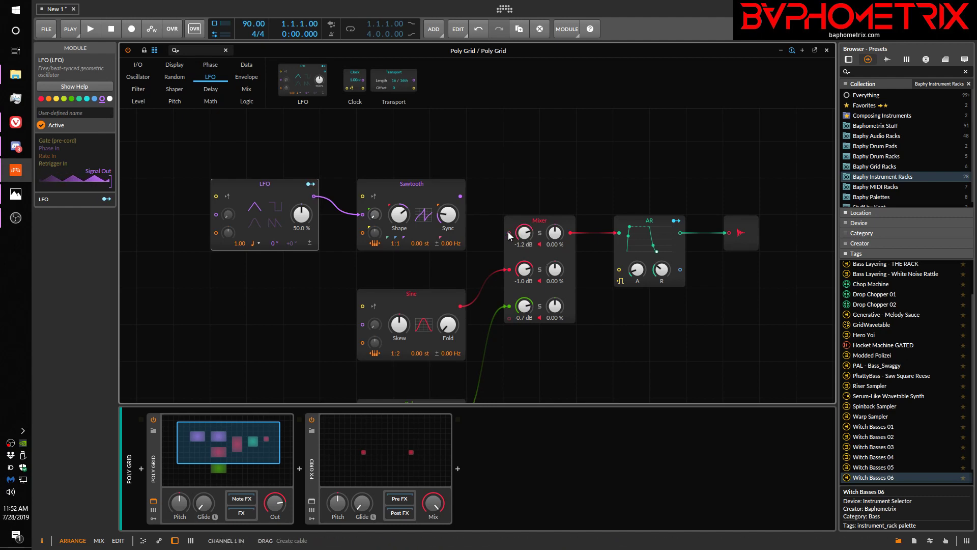
pyautogui.doubleClick(510, 273)
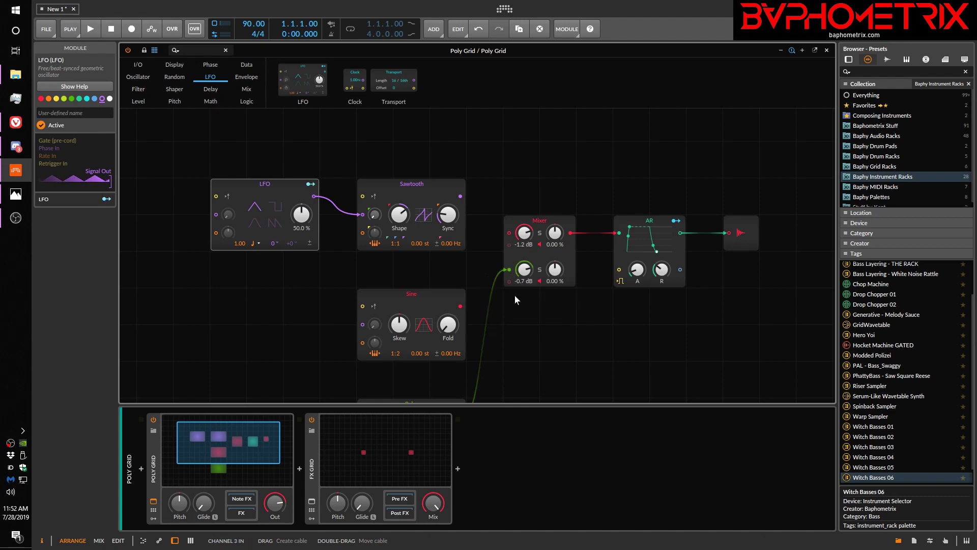
pyautogui.doubleClick(510, 273)
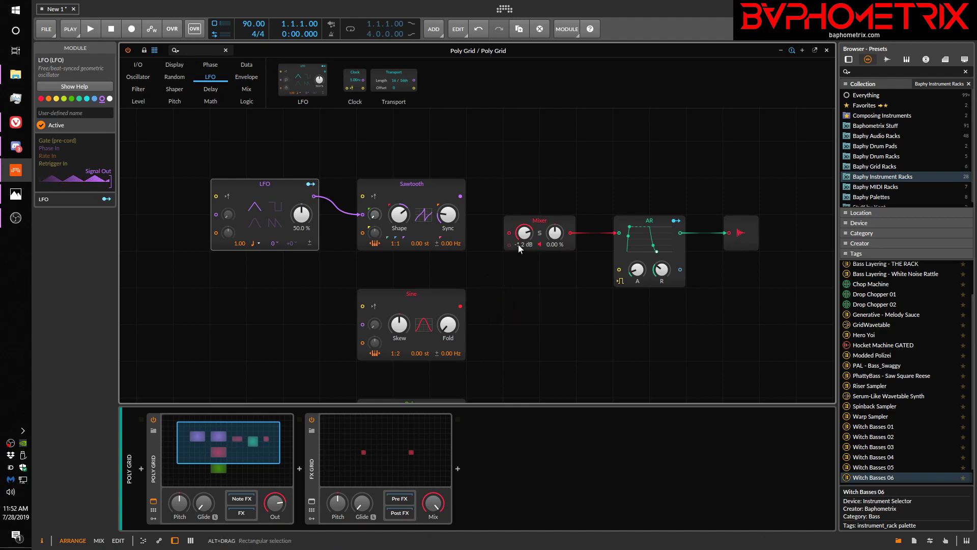
# Move the Mixer against the AR and insert an Attenuate module between the Sawtooth and the Mixer's first channel.
pyautogui.click(539, 224)
pyautogui.moveTo(538, 224); pyautogui.dragTo(575, 225)
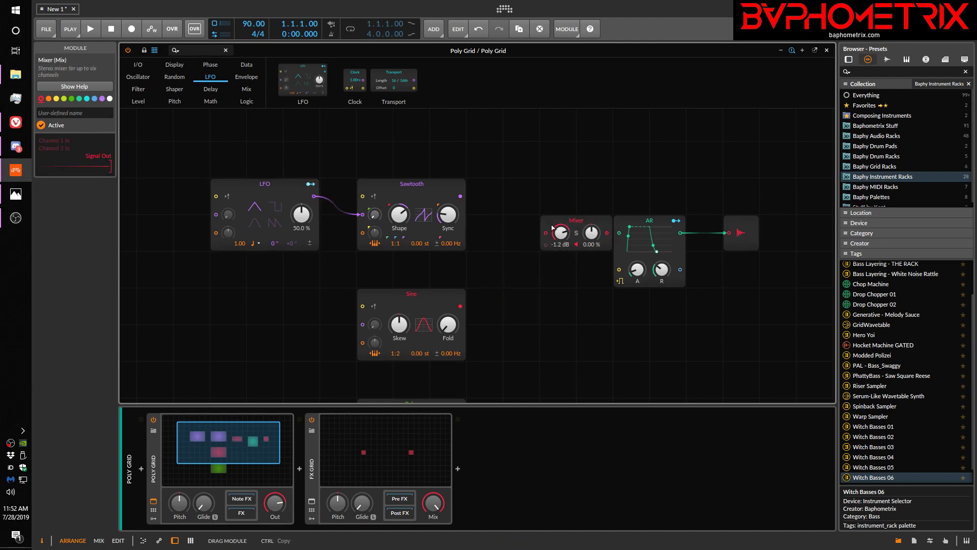
pyautogui.click(140, 97)
pyautogui.moveTo(357, 81); pyautogui.dragTo(542, 236)
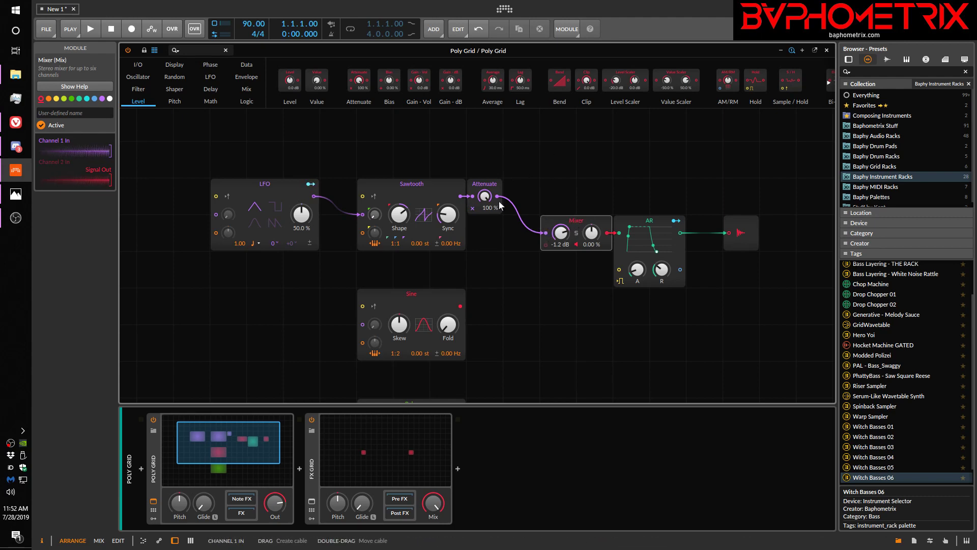
# Delete the Attenuate module and rearrange the AR envelope to sit between the Sawtooth and the Mixer, with the Mixer beside the output.
pyautogui.click(487, 184)
pyautogui.press('Delete')
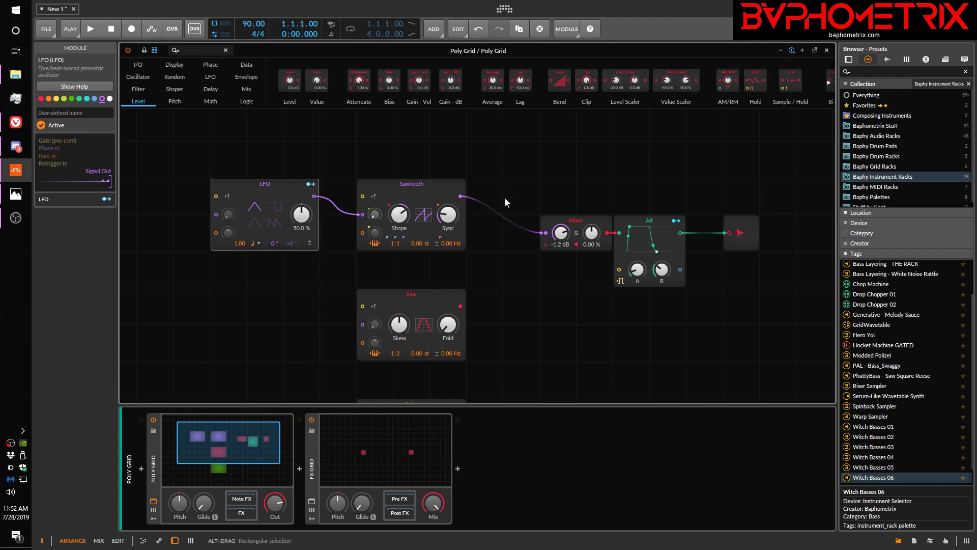
pyautogui.moveTo(585, 240); pyautogui.dragTo(599, 184)
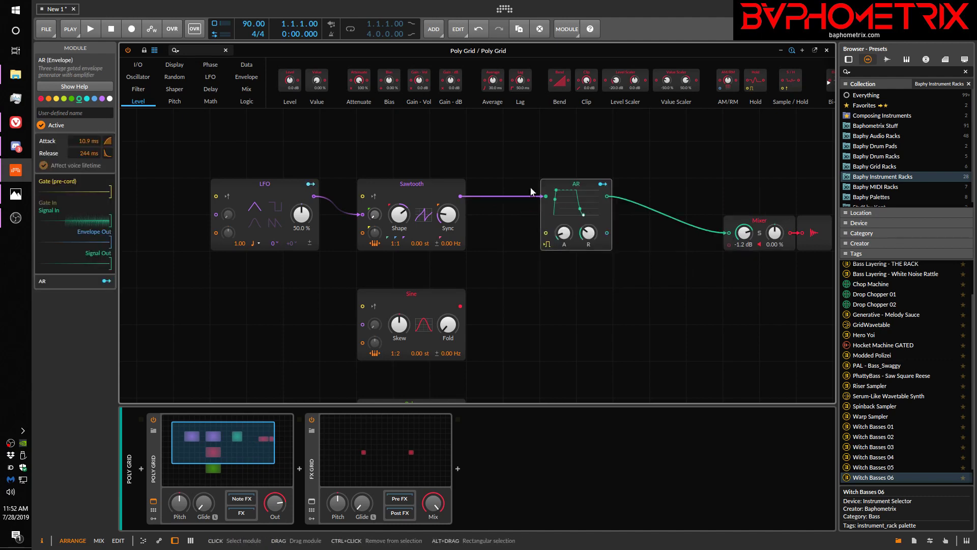
# Add an AD envelope fed by the Sine and try colouring the AR purple.
pyautogui.click(252, 78)
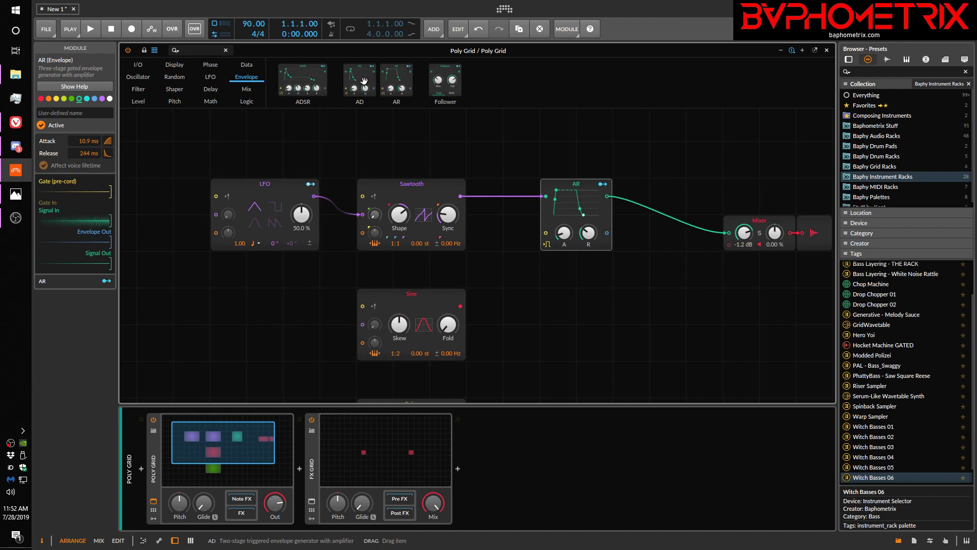
pyautogui.moveTo(364, 82); pyautogui.dragTo(585, 301)
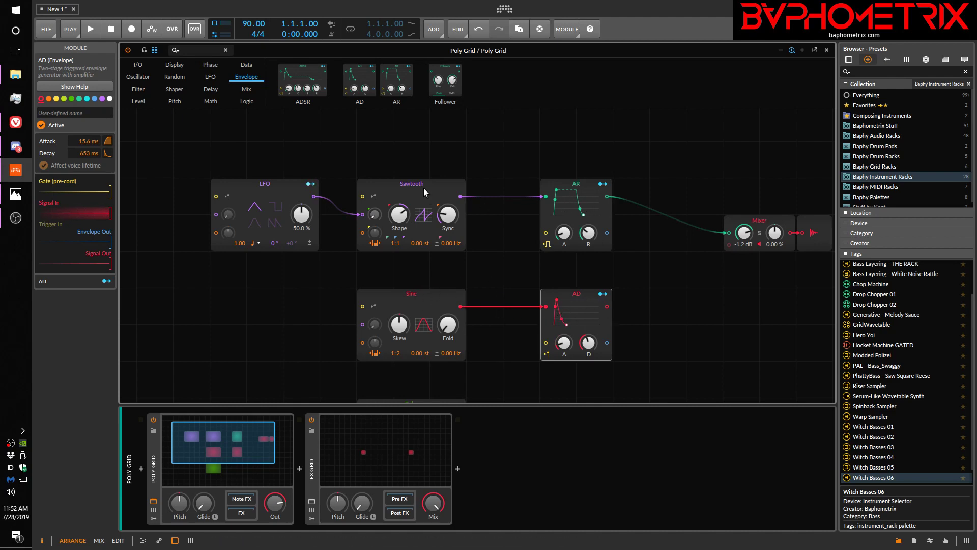
pyautogui.click(578, 194)
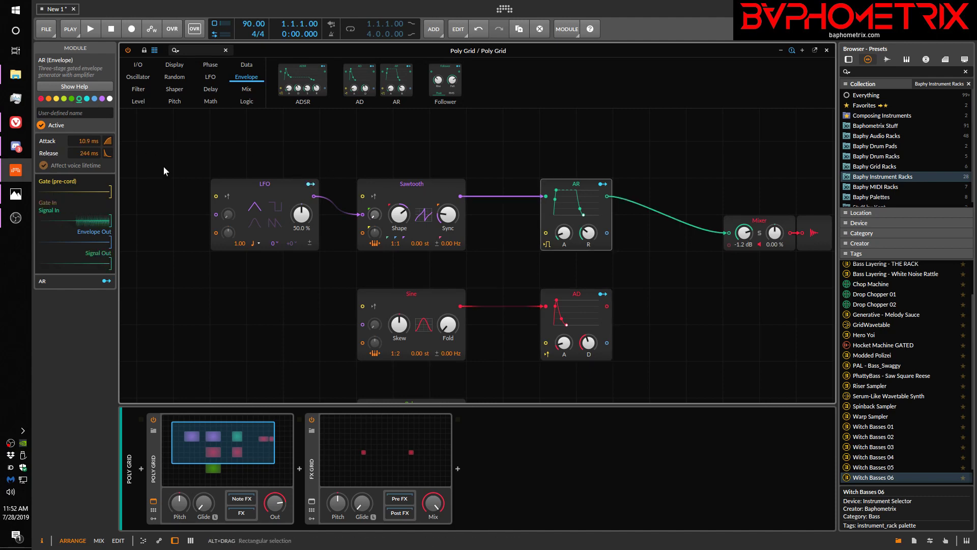
pyautogui.click(102, 99)
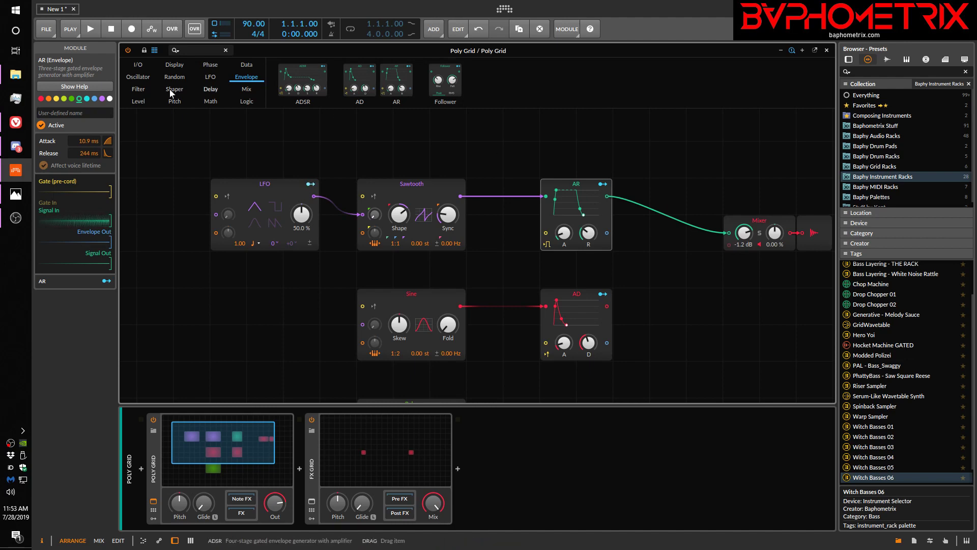
# Insert a Select module between the AR and the Mixer and connect the AD's signal output to its second signal input.
pyautogui.click(246, 102)
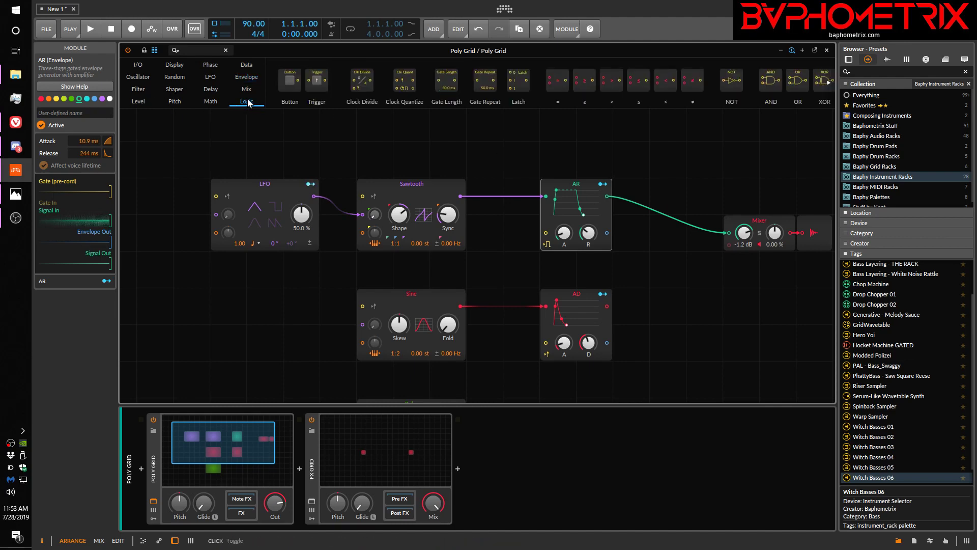
pyautogui.click(246, 89)
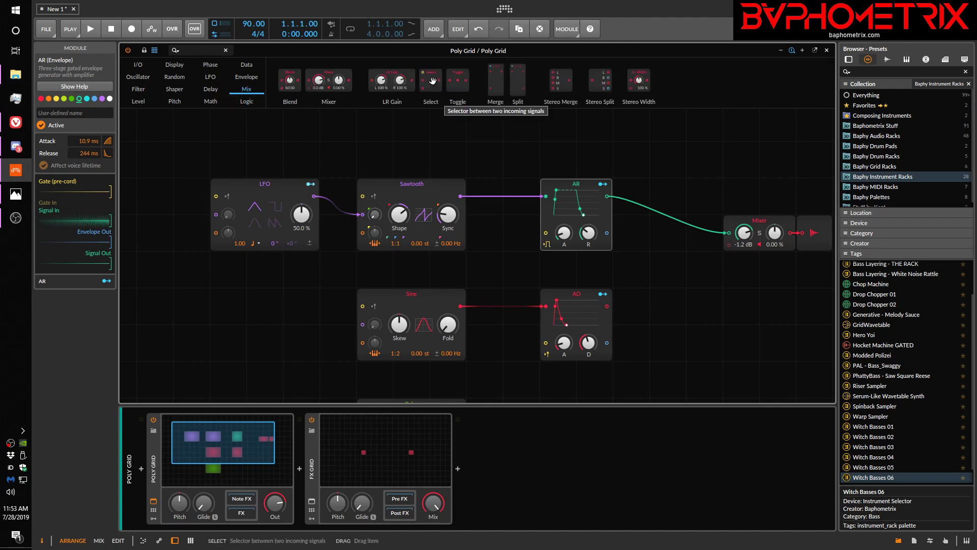
pyautogui.moveTo(432, 82); pyautogui.dragTo(712, 236)
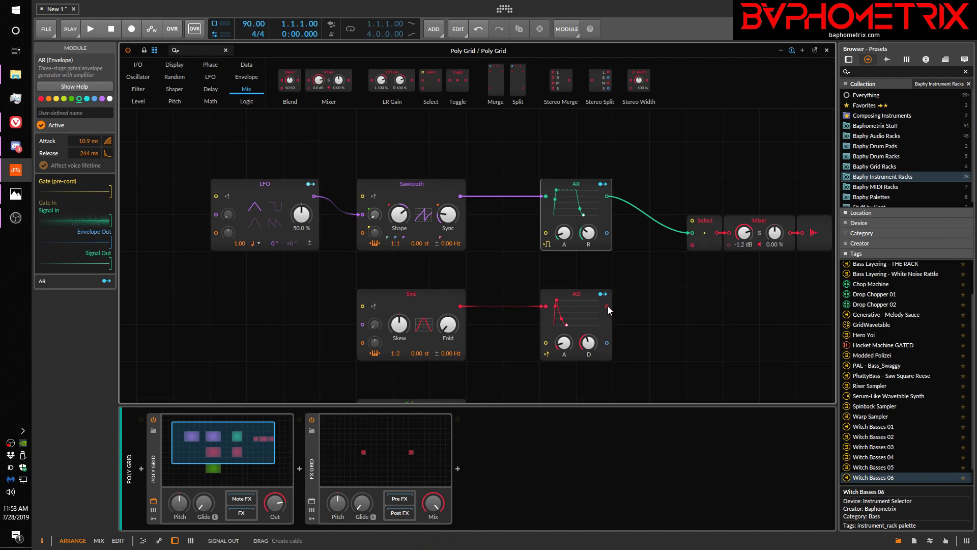
pyautogui.moveTo(607, 306); pyautogui.dragTo(692, 245)
# Colour the Sine and AD purple together, then try white on the AR before making it purple too.
pyautogui.moveTo(418, 273); pyautogui.dragTo(555, 308)
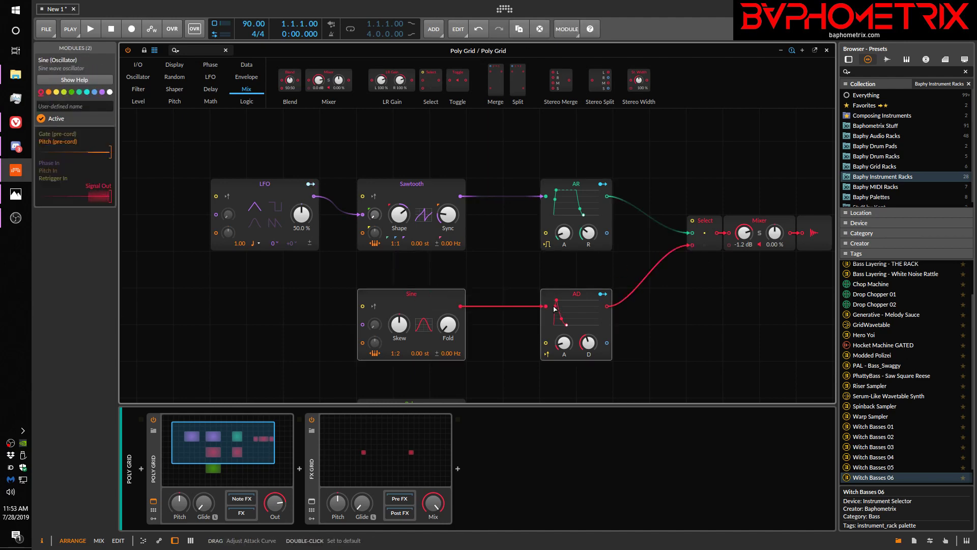
pyautogui.click(102, 92)
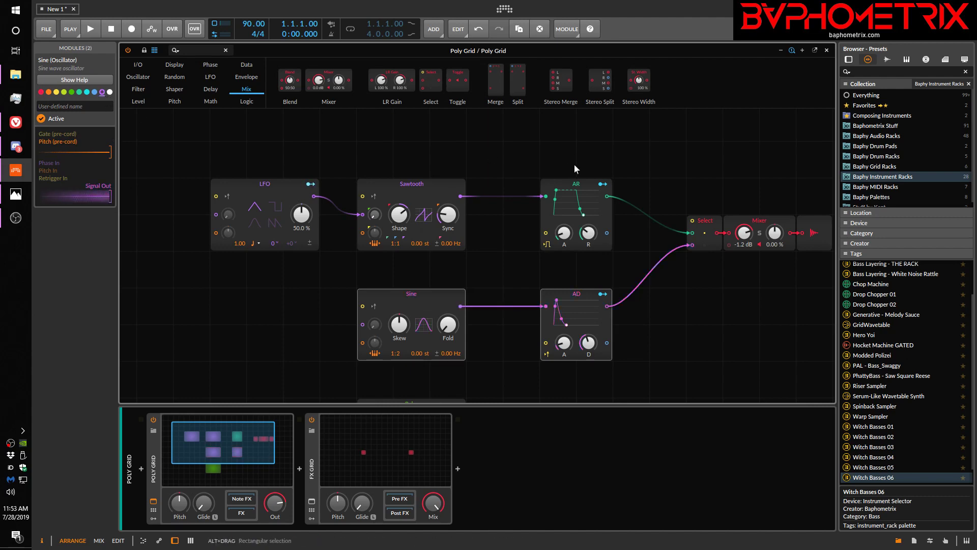
pyautogui.click(570, 187)
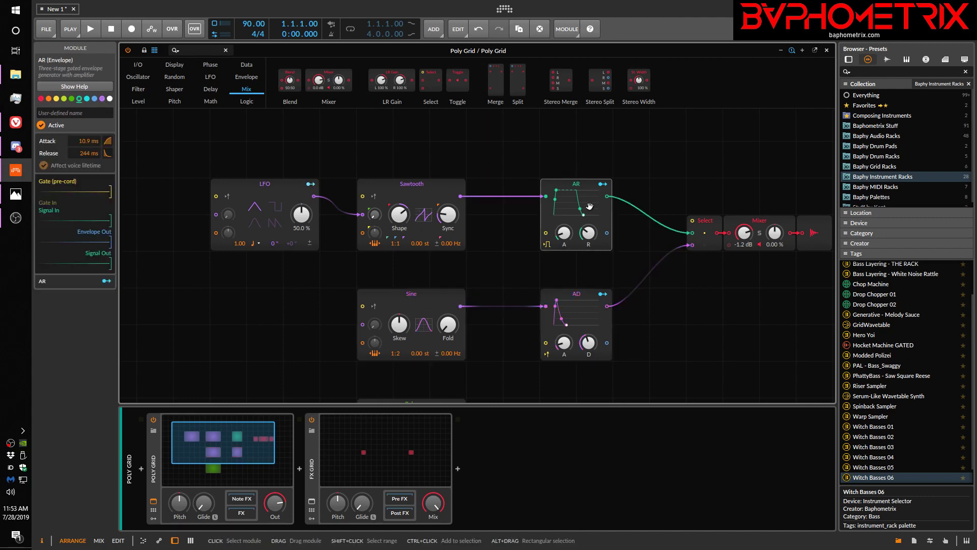
pyautogui.click(108, 99)
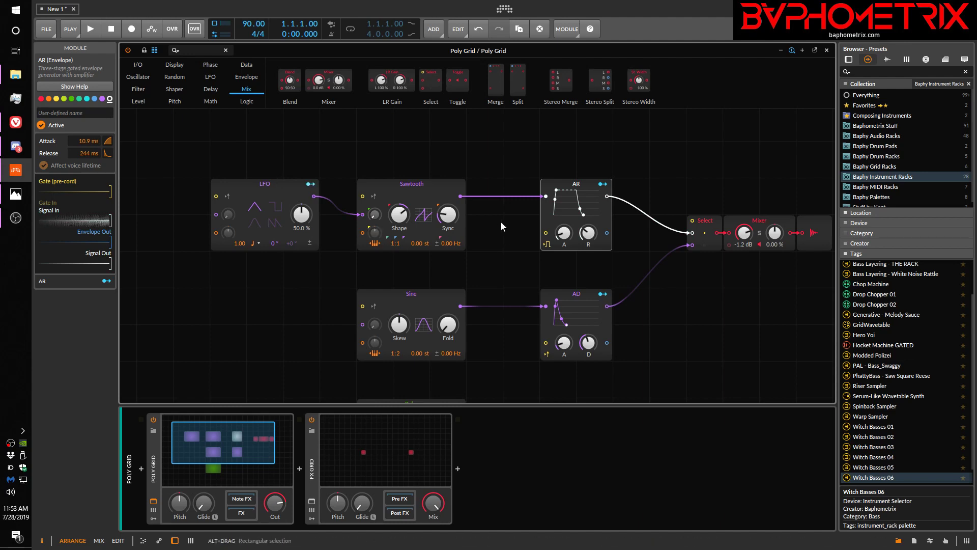
pyautogui.click(103, 100)
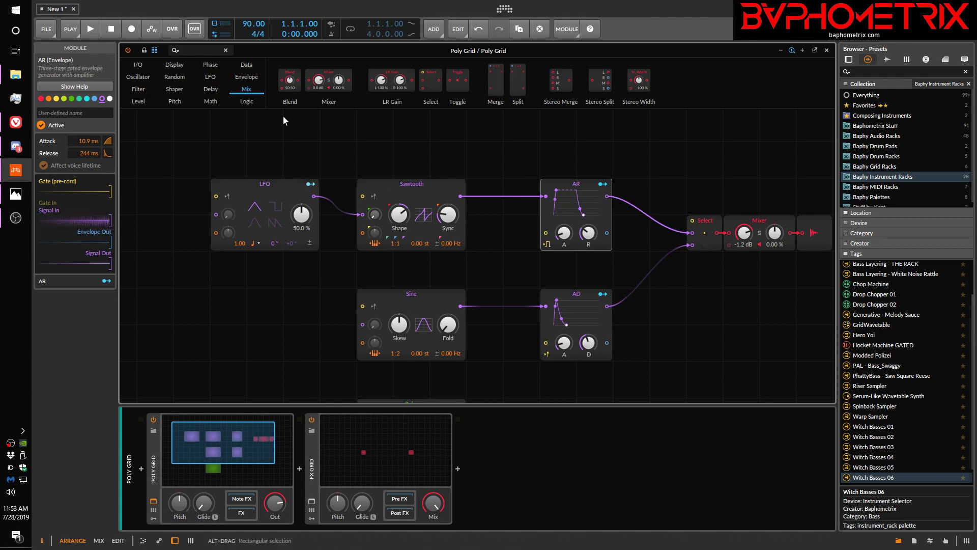
# Add a Button module controlling the Select module's select input and toggle it on and off to test the switching.
pyautogui.click(246, 101)
pyautogui.moveTo(291, 79); pyautogui.dragTo(693, 221)
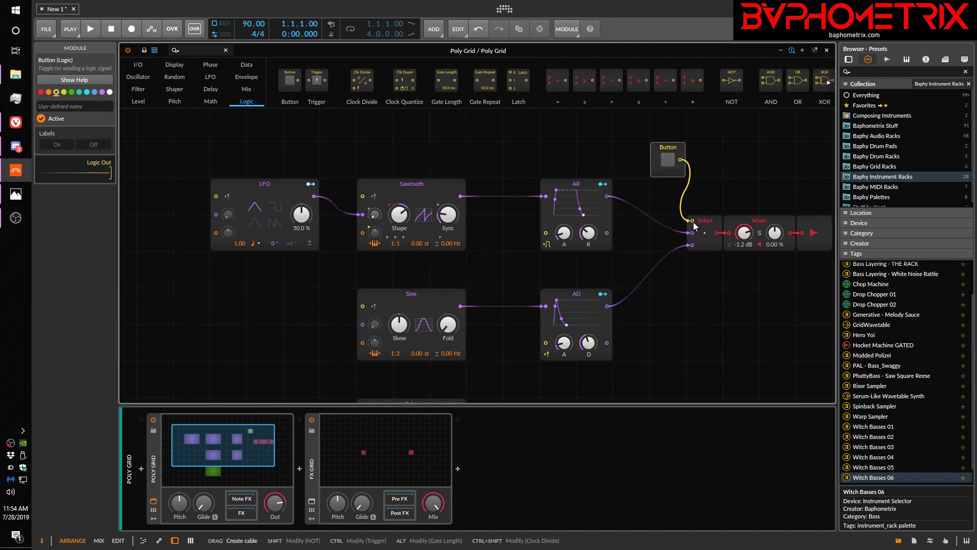
pyautogui.click(667, 160)
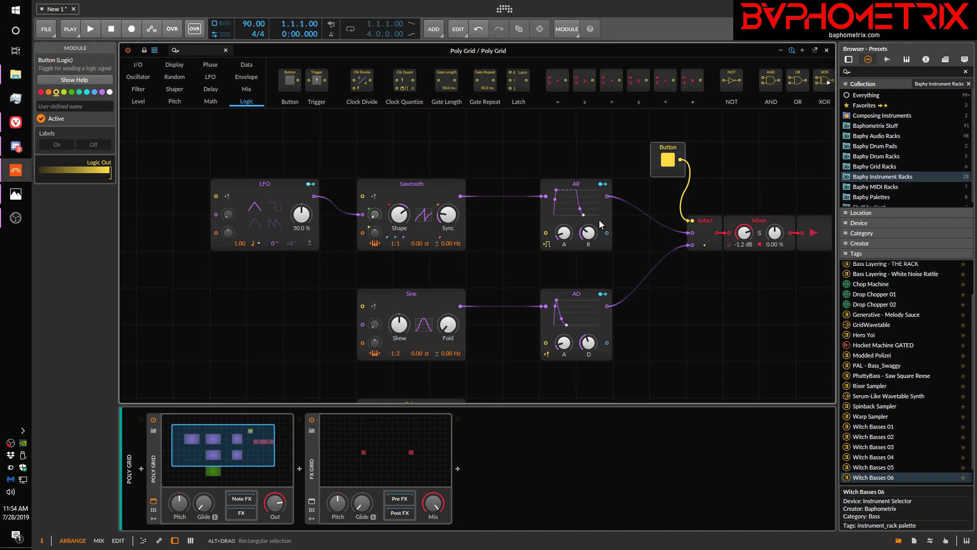
pyautogui.click(665, 162)
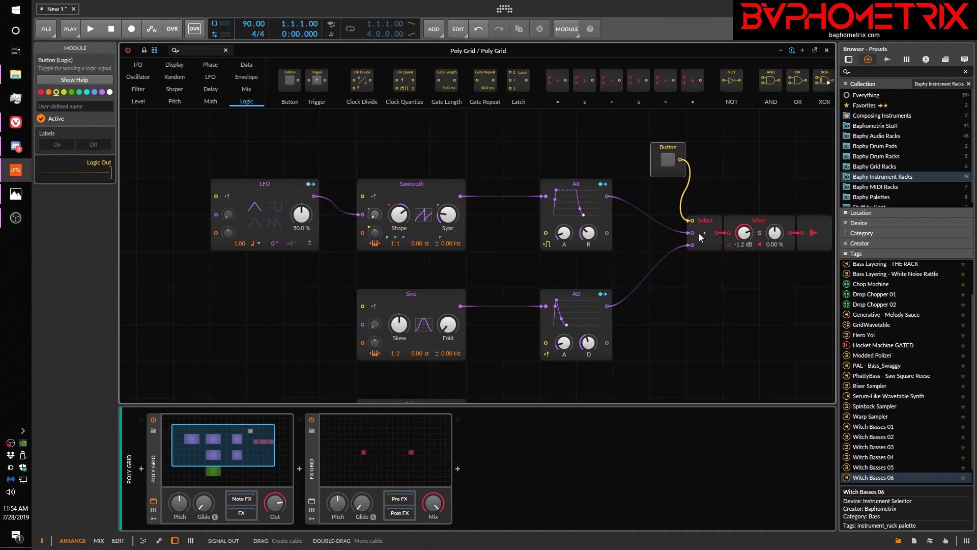
# Connect the Pulse output to the Mixer's second channel.
pyautogui.scroll(-3, 674, 308)
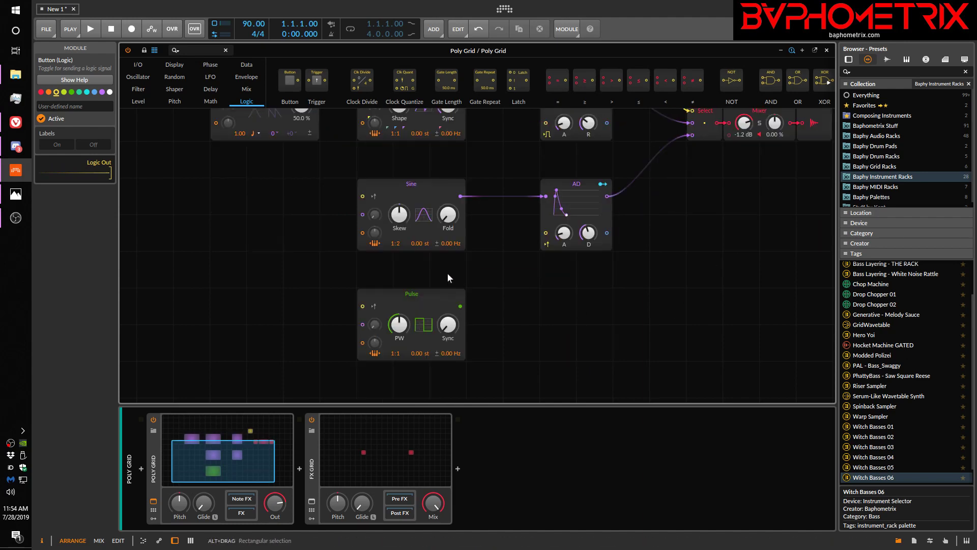
pyautogui.moveTo(461, 306); pyautogui.dragTo(750, 239)
pyautogui.scroll(3, 697, 210)
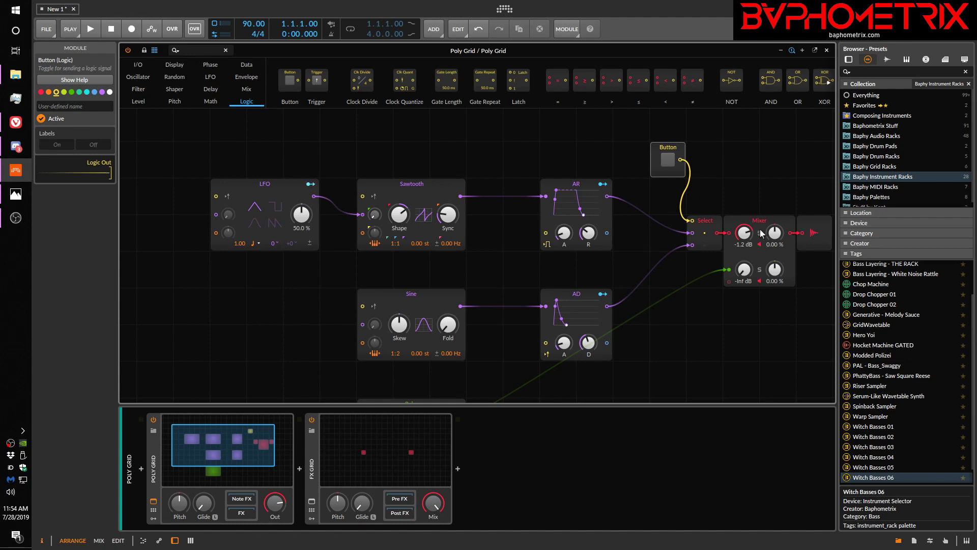
# Try purple on the Select module, return it to red, and space it away from the Mixer and output.
pyautogui.click(708, 224)
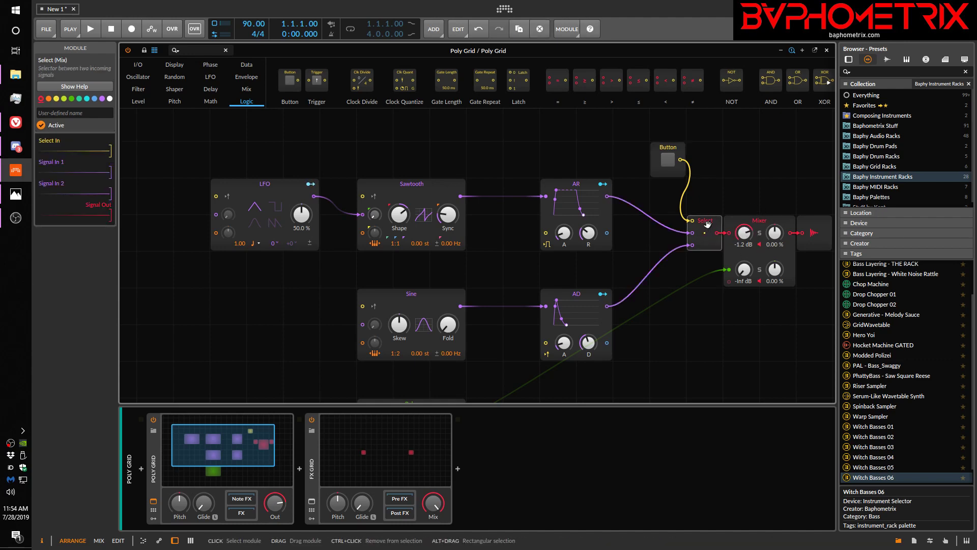
pyautogui.click(103, 99)
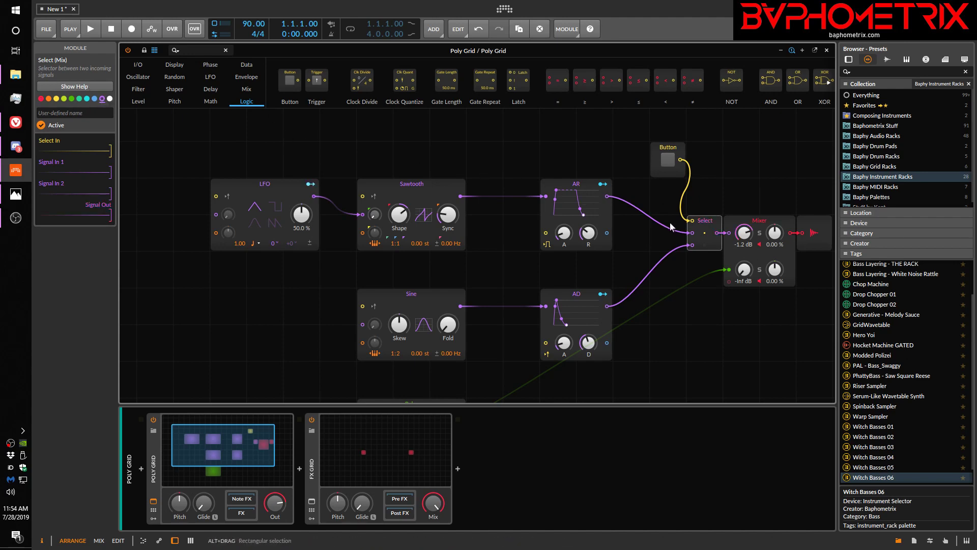
pyautogui.moveTo(709, 224); pyautogui.dragTo(676, 238)
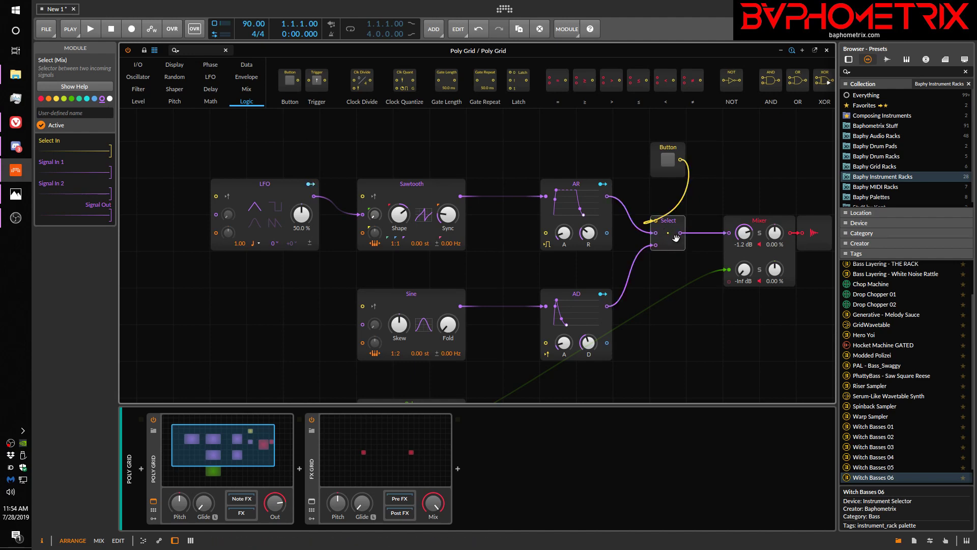
pyautogui.click(41, 98)
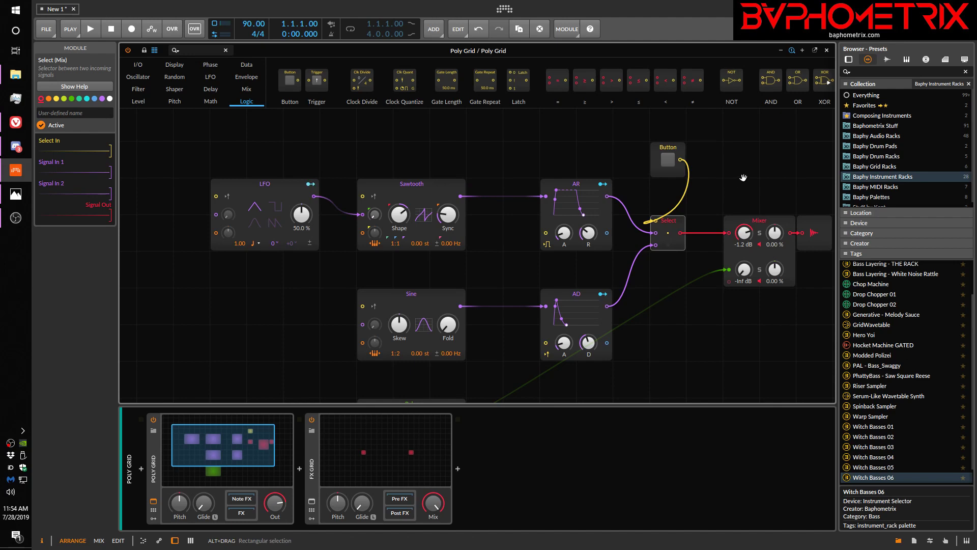
pyautogui.moveTo(743, 177); pyautogui.dragTo(666, 207)
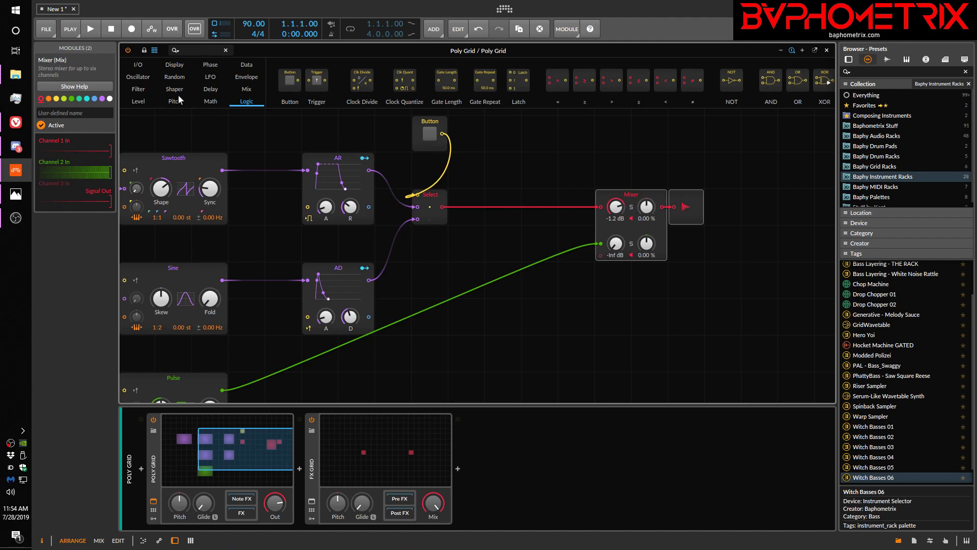
# Insert a Gain - Vol module between the Select and the Mixer's first channel and colour it purple.
pyautogui.click(135, 100)
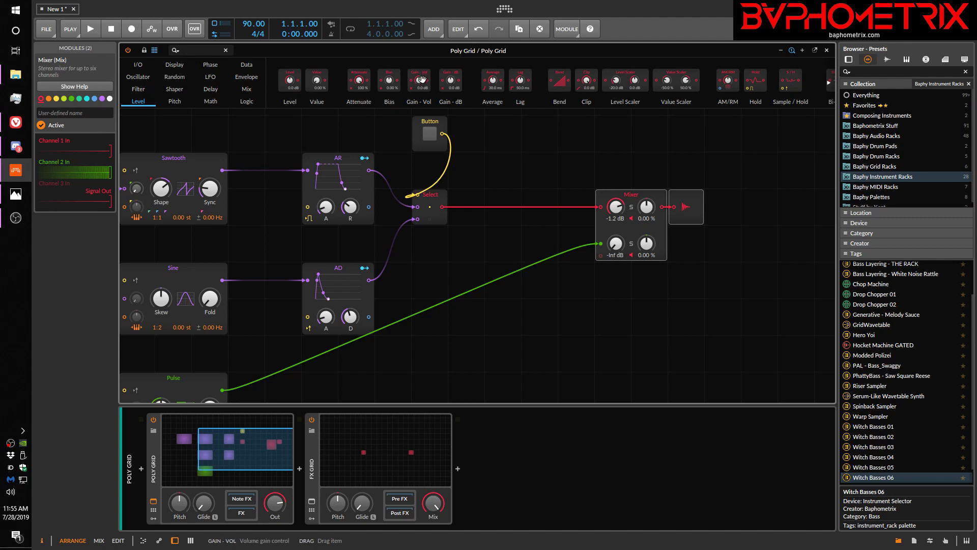
pyautogui.moveTo(421, 80); pyautogui.dragTo(593, 206)
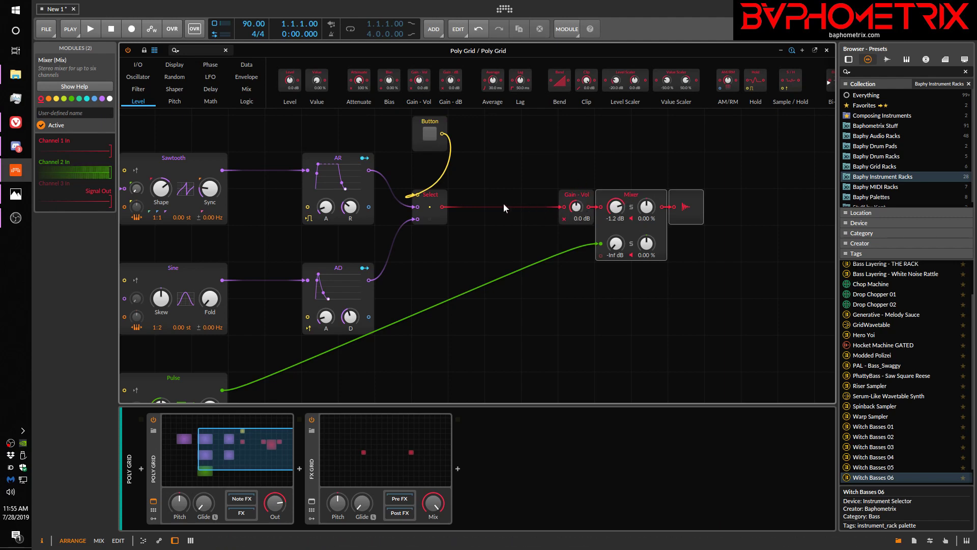
pyautogui.click(586, 193)
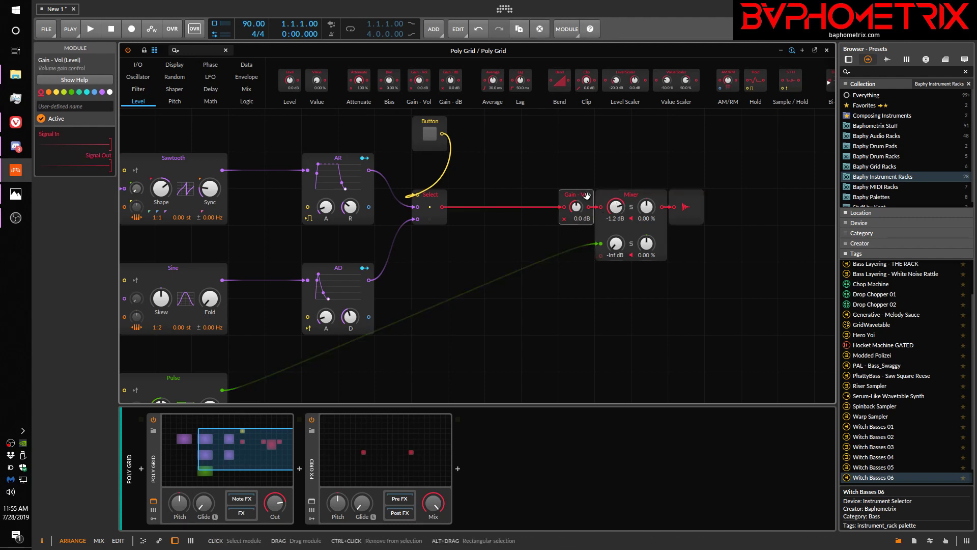
pyautogui.click(102, 92)
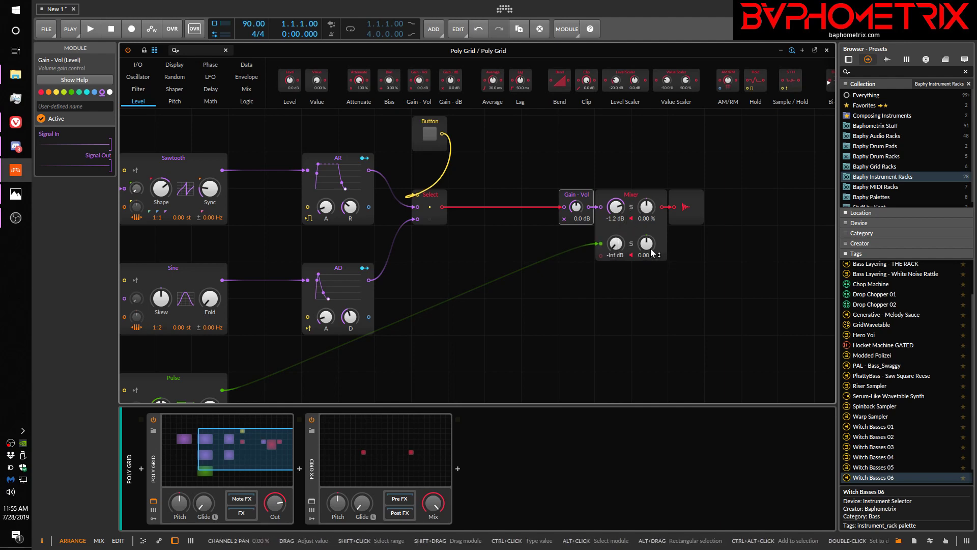
# Pan the Mixer's second channel to 63.0 % and delete the Gain - Vol module before the Mixer.
pyautogui.moveTo(646, 243); pyautogui.dragTo(646, 214)
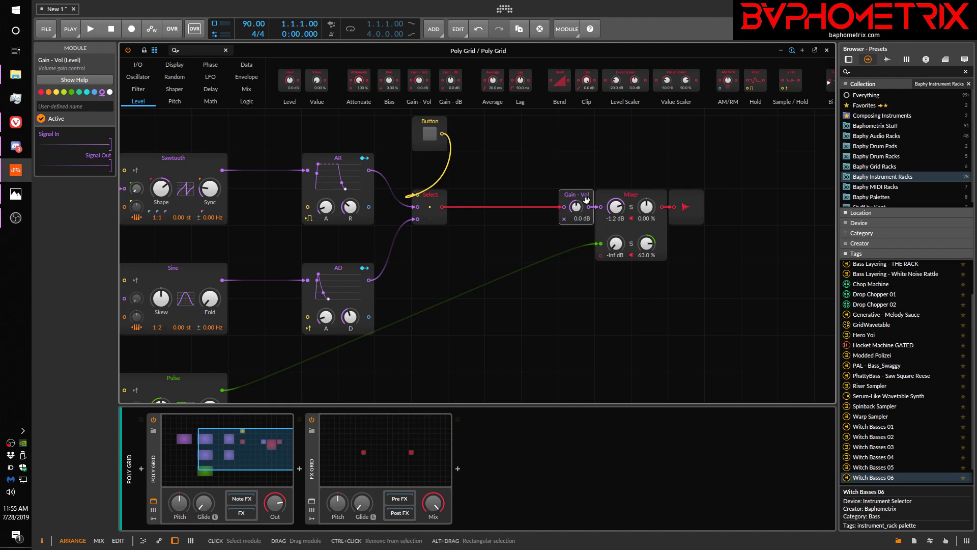
pyautogui.moveTo(576, 199); pyautogui.dragTo(541, 199)
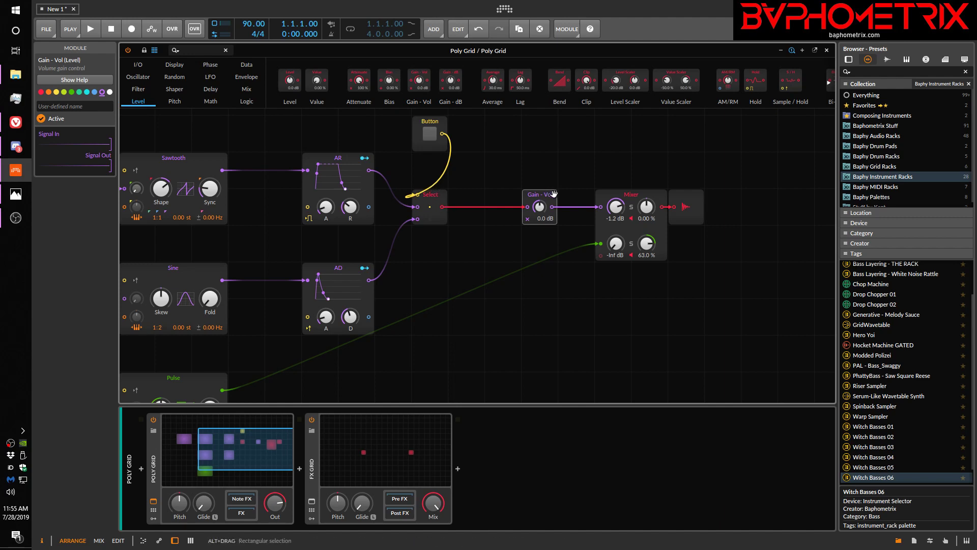
pyautogui.press('Delete')
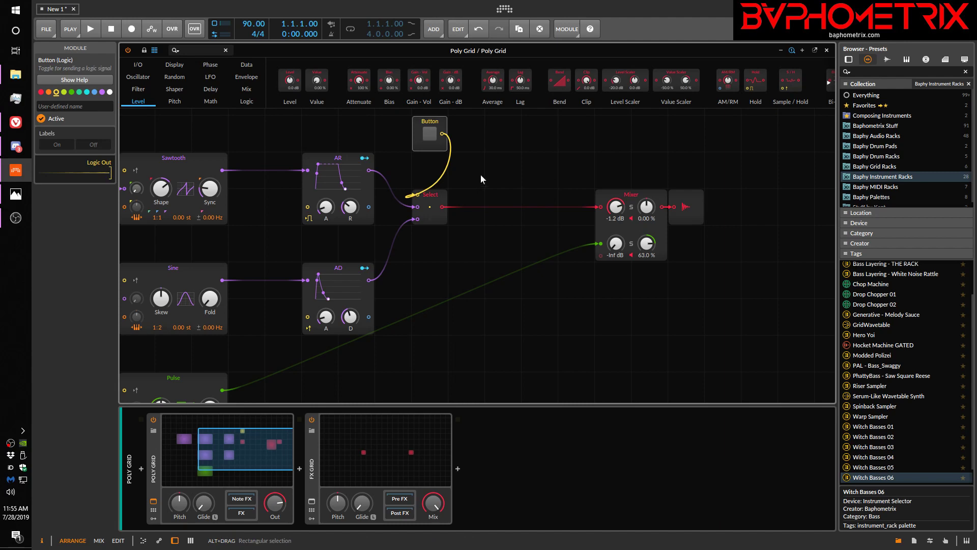
pyautogui.moveTo(481, 178); pyautogui.dragTo(635, 203)
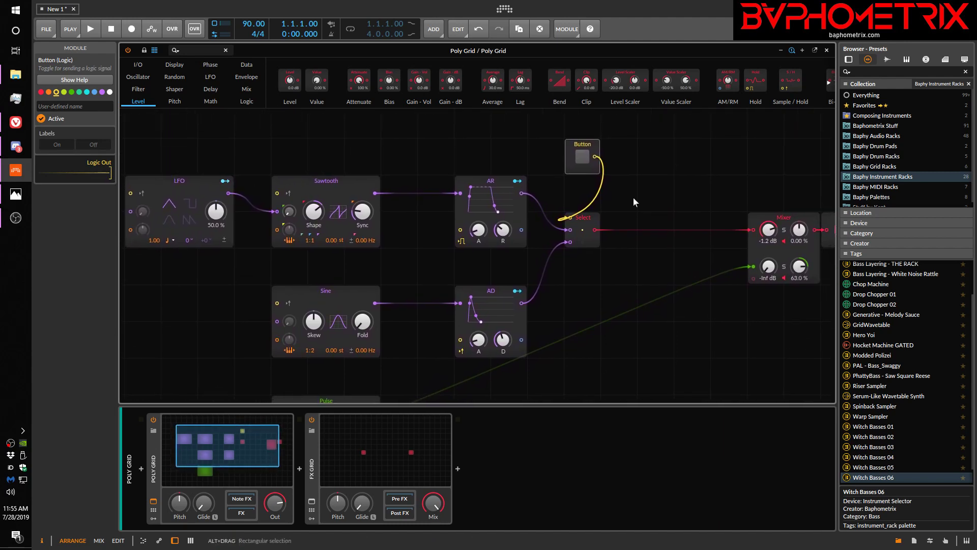